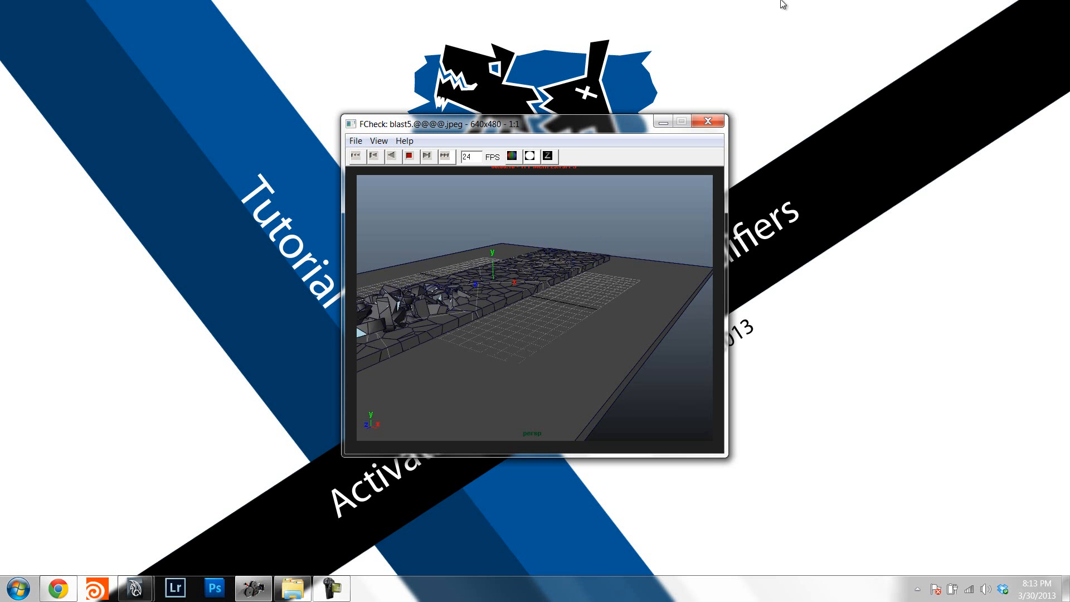
# Close the FCheck playback and the full-screen browser title image, switching to the Maya scene.
pyautogui.click(716, 124)
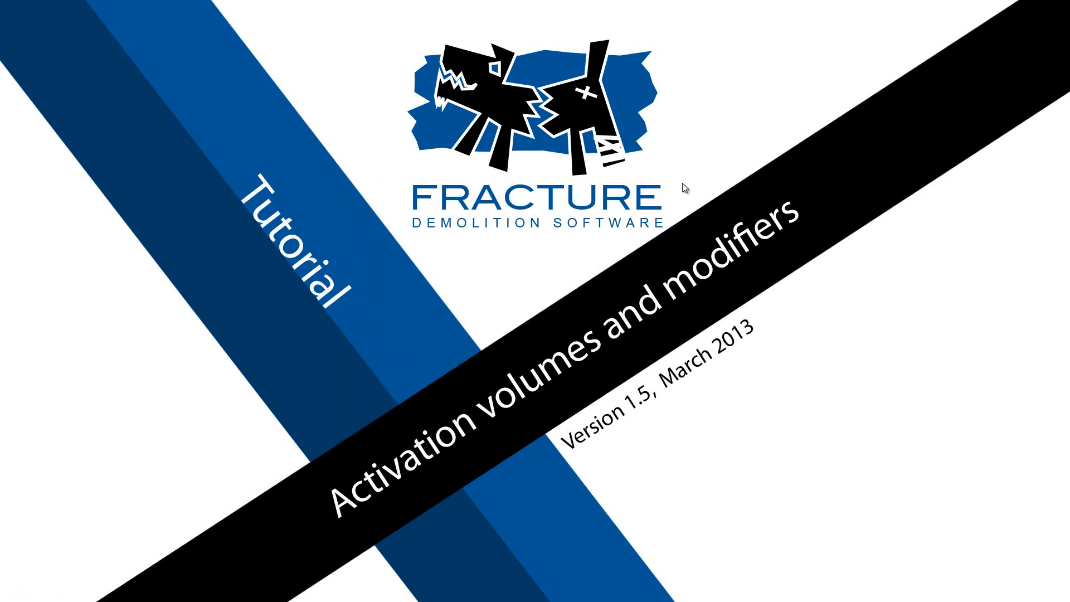
pyautogui.press('F11')
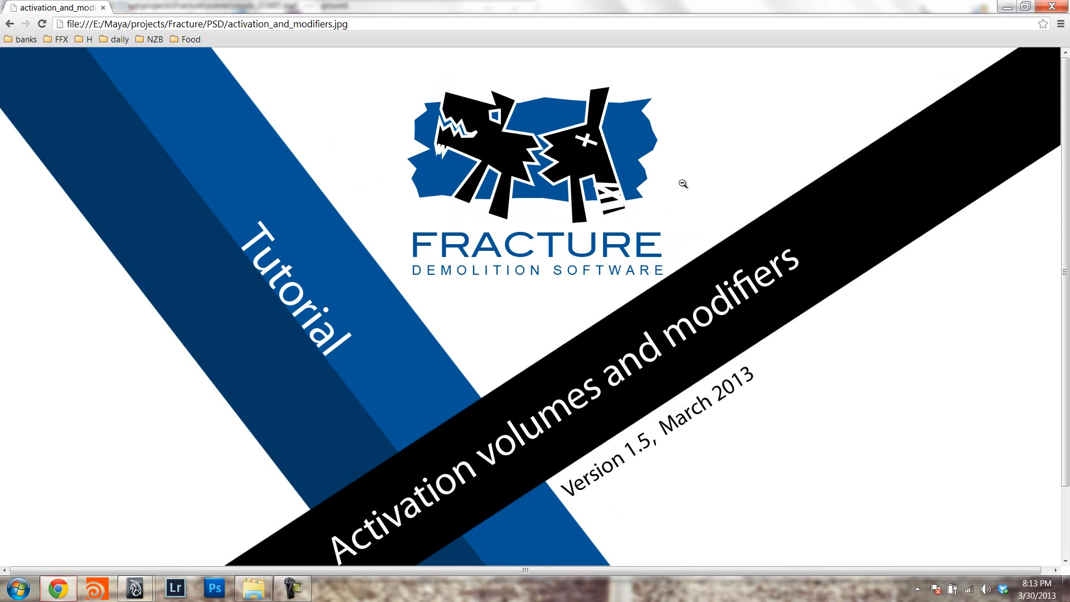
pyautogui.click(1055, 8)
# Examine the ground slab and the street mesh from several angles.
pyautogui.keyDown('alt'); pyautogui.moveTo(602, 232); pyautogui.dragTo(559, 258); pyautogui.keyUp('alt')
pyautogui.keyDown('alt'); pyautogui.moveTo(714, 271); pyautogui.dragTo(554, 296); pyautogui.keyUp('alt')
pyautogui.click(454, 256)
pyautogui.click(509, 332)
pyautogui.keyDown('alt'); pyautogui.moveTo(509, 332); pyautogui.dragTo(480, 288); pyautogui.keyUp('alt')
# Select the street mesh and break it into fragments with the Fracture plug-in's Break selected command.
pyautogui.click(490, 252)
pyautogui.keyDown('alt'); pyautogui.moveTo(532, 216); pyautogui.dragTo(514, 276); pyautogui.keyUp('alt')
pyautogui.press('q')
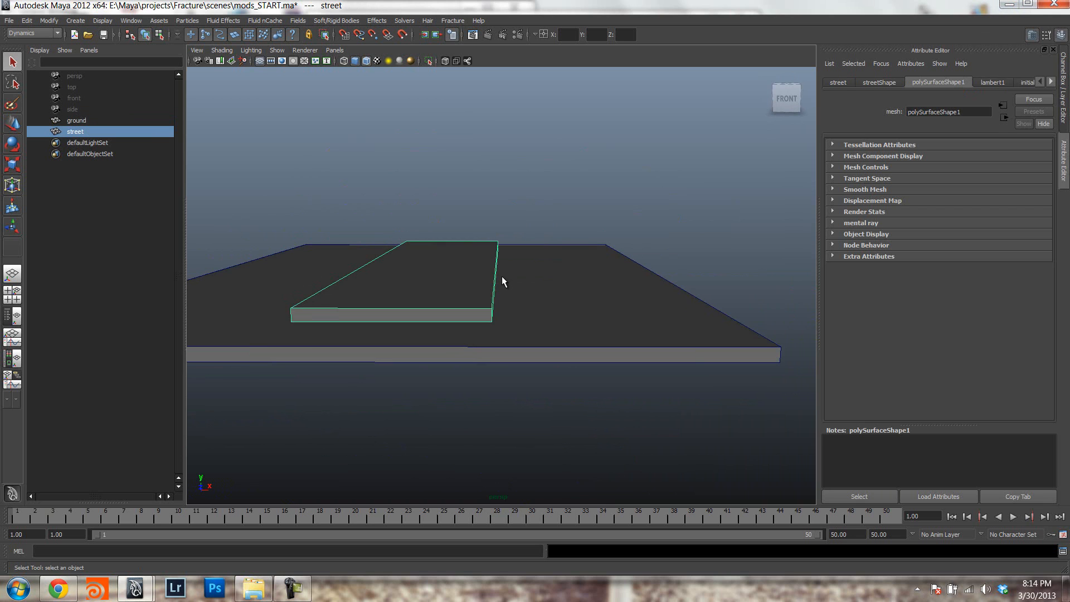
pyautogui.keyDown('alt'); pyautogui.moveTo(472, 291); pyautogui.dragTo(444, 290); pyautogui.keyUp('alt')
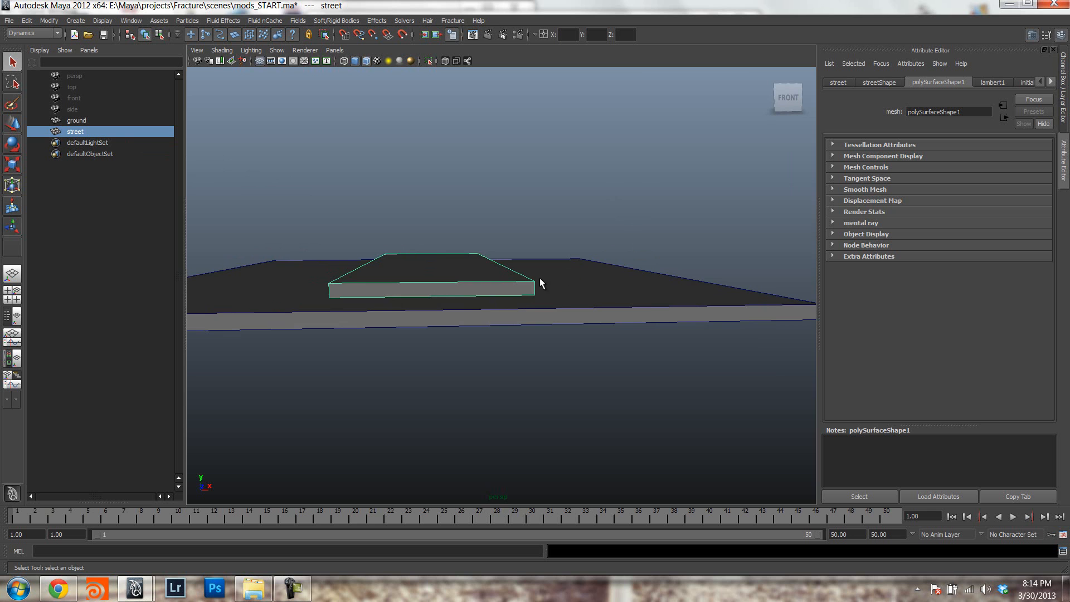
pyautogui.keyDown('alt'); pyautogui.moveTo(552, 296); pyautogui.dragTo(492, 279); pyautogui.keyUp('alt')
pyautogui.keyDown('alt'); pyautogui.moveTo(492, 280); pyautogui.dragTo(574, 248, button='right'); pyautogui.keyUp('alt')
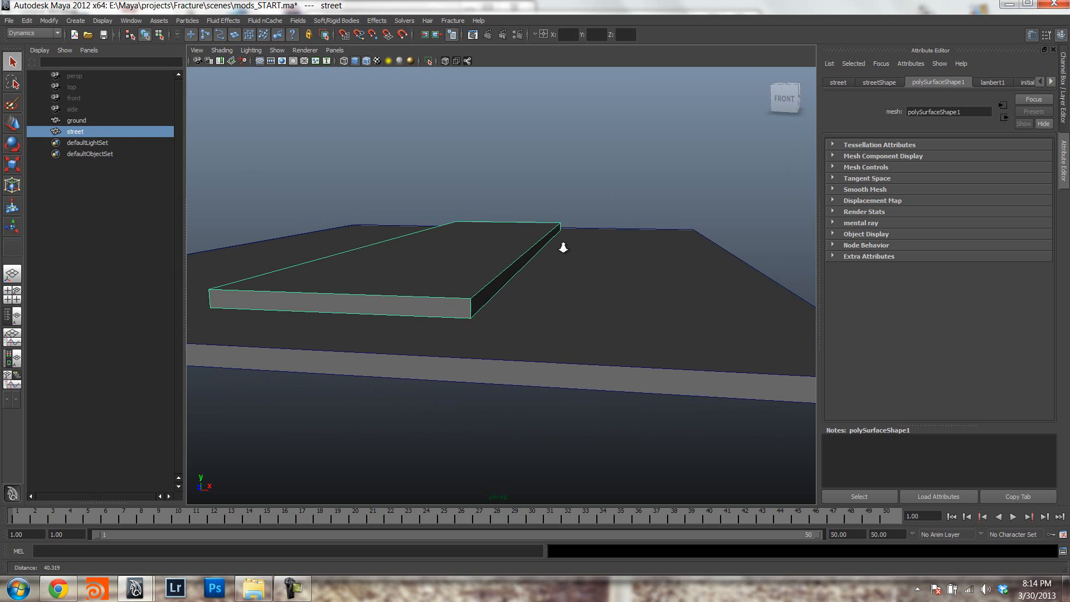
pyautogui.keyDown('alt'); pyautogui.moveTo(574, 249); pyautogui.dragTo(466, 248); pyautogui.keyUp('alt')
pyautogui.click(453, 20)
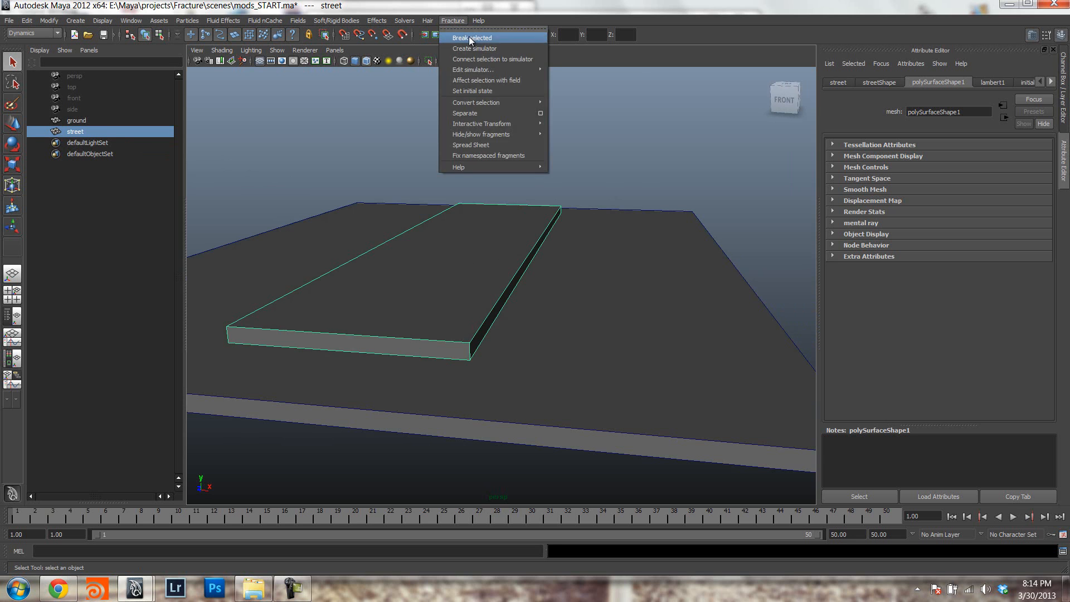
pyautogui.click(470, 38)
# Create a Fracture simulator and connect the street mesh to it.
pyautogui.click(453, 20)
pyautogui.click(471, 49)
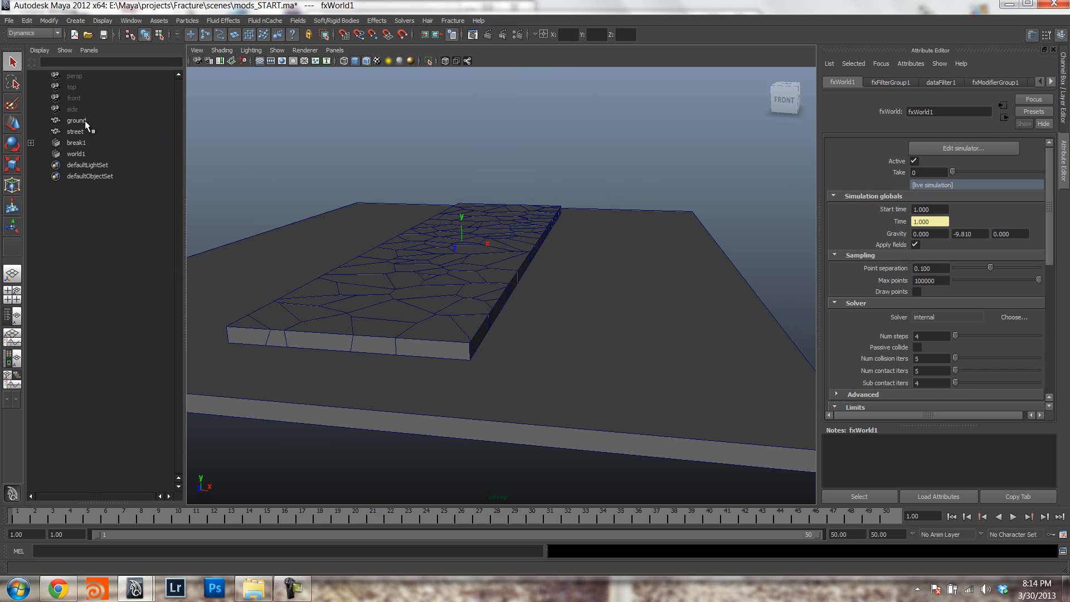
pyautogui.click(75, 131)
pyautogui.keyDown('ctrl'); pyautogui.click(76, 154); pyautogui.keyUp('ctrl')
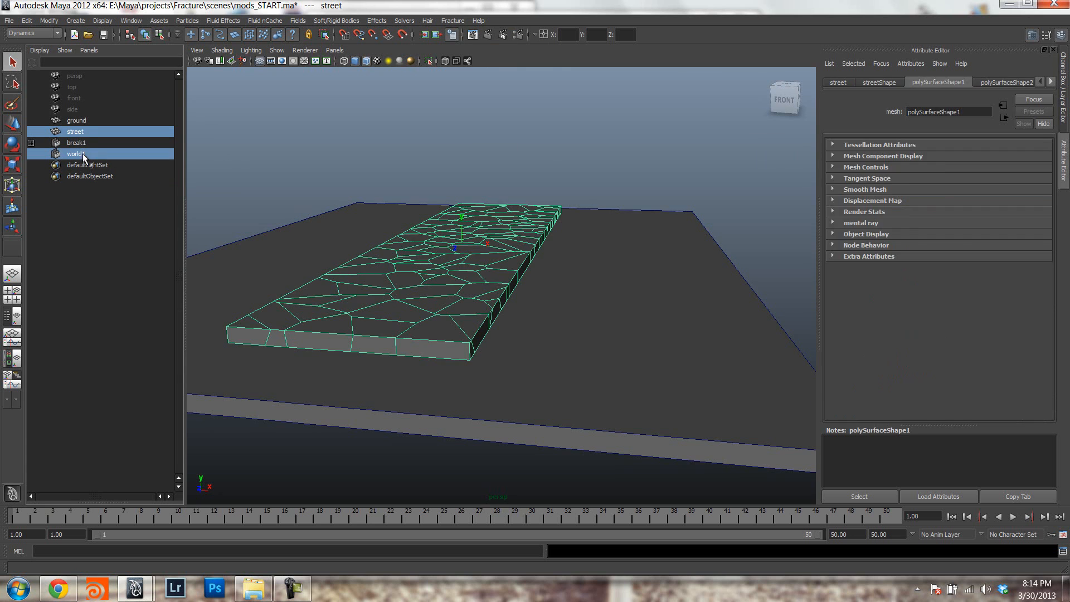
pyautogui.click(452, 21)
pyautogui.click(483, 58)
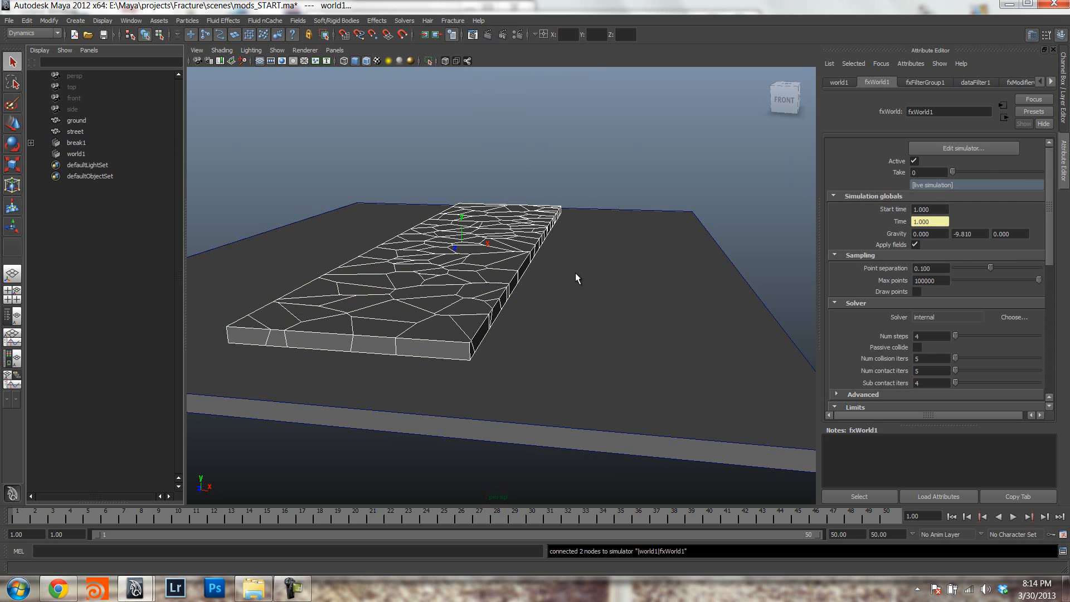
# Open the simulator editor and turn on Randomize color in the break node's mesh settings.
pyautogui.keyDown('alt'); pyautogui.moveTo(574, 270); pyautogui.dragTo(575, 273); pyautogui.keyUp('alt')
pyautogui.keyDown('alt'); pyautogui.moveTo(663, 259); pyautogui.dragTo(632, 257); pyautogui.keyUp('alt')
pyautogui.keyDown('alt'); pyautogui.moveTo(632, 257); pyautogui.dragTo(480, 217, button='middle'); pyautogui.keyUp('alt')
pyautogui.keyDown('alt'); pyautogui.moveTo(480, 222); pyautogui.dragTo(131, 170); pyautogui.keyUp('alt')
pyautogui.scroll(-2, 389, 258)
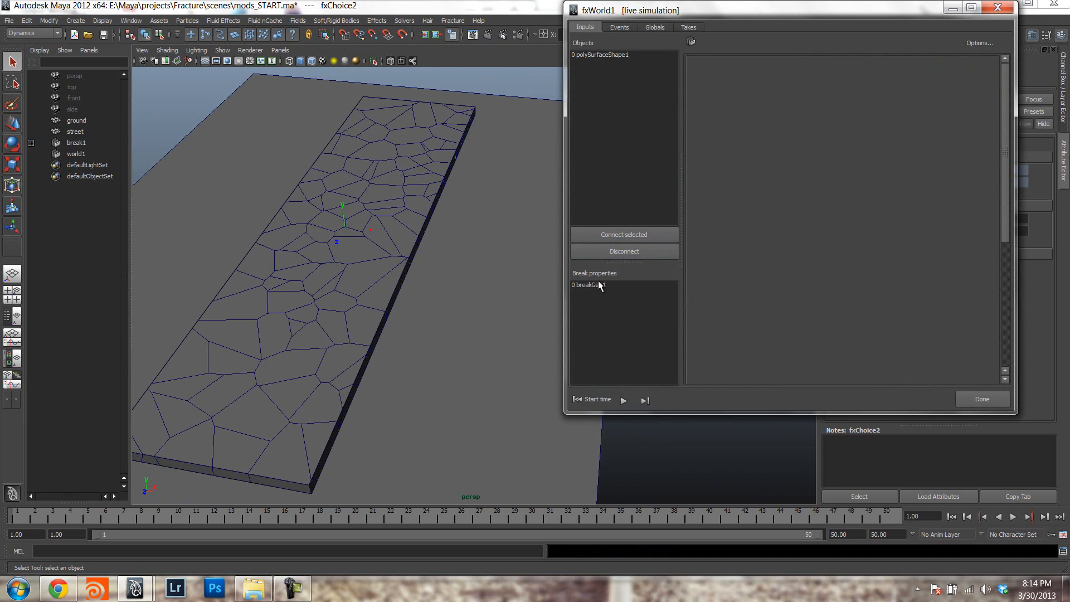
pyautogui.click(592, 285)
pyautogui.scroll(-2, 423, 245)
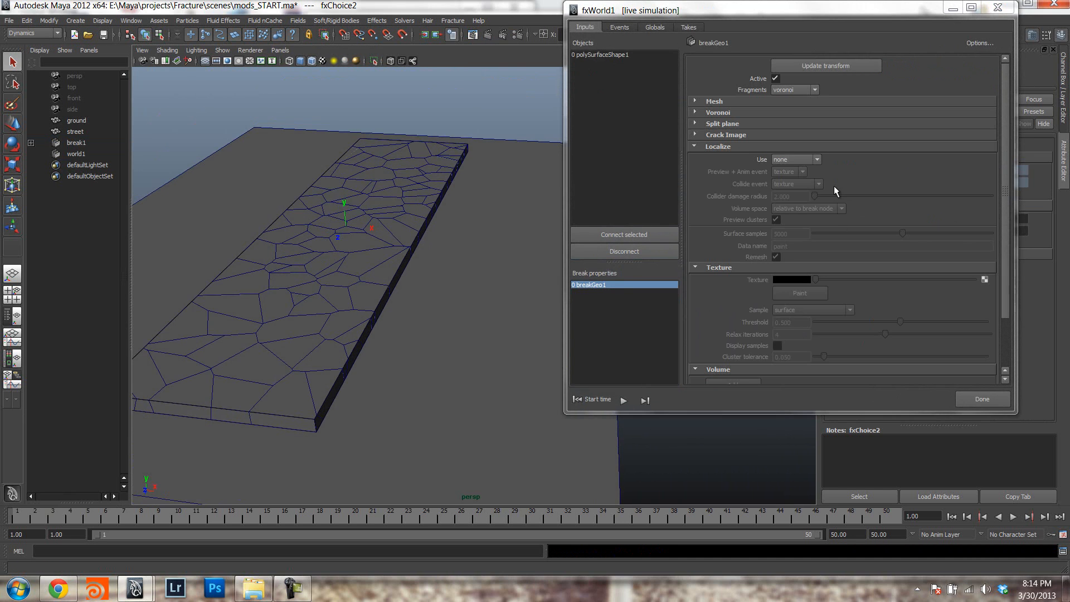
pyautogui.click(716, 102)
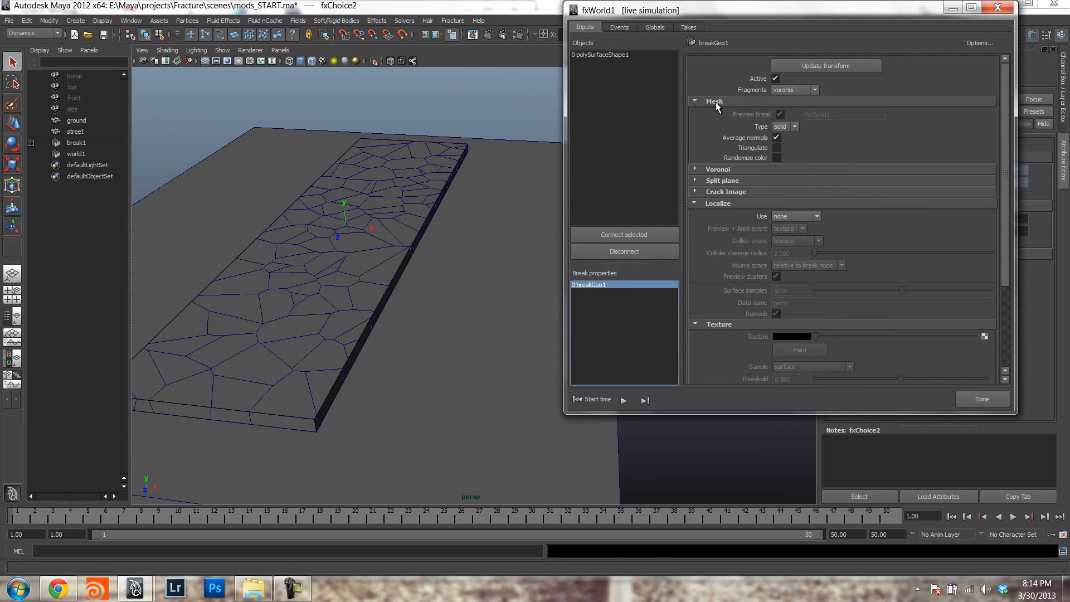
pyautogui.click(775, 158)
# Set the Voronoi point cloud of the break node to 300 points and generate it.
pyautogui.click(719, 170)
pyautogui.doubleClick(792, 206)
pyautogui.write('300')
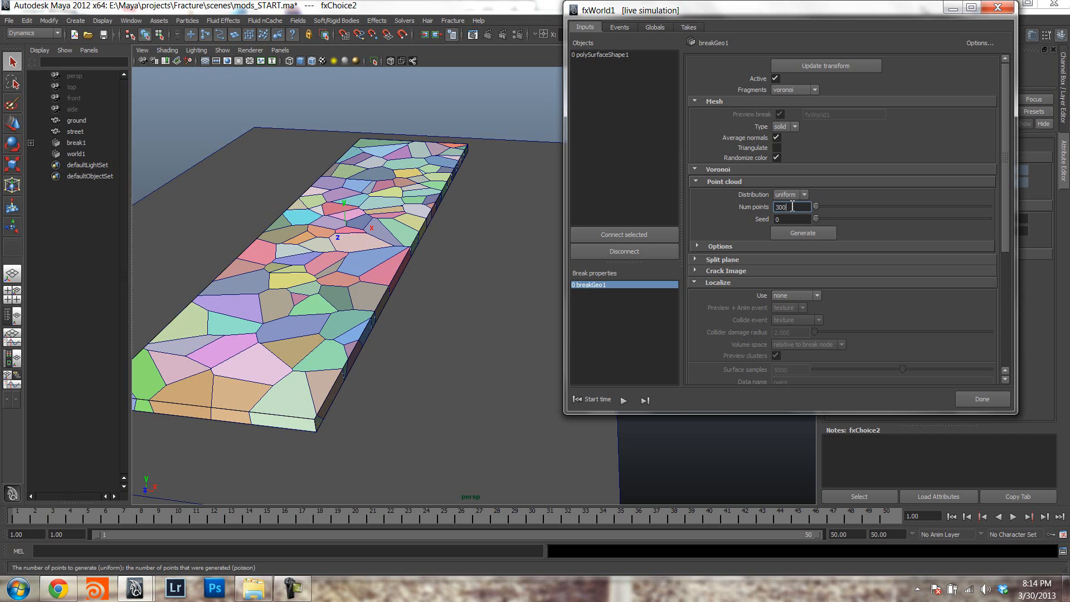
pyautogui.keyDown('alt'); pyautogui.moveTo(378, 317); pyautogui.dragTo(411, 313); pyautogui.keyUp('alt')
pyautogui.click(812, 235)
pyautogui.keyDown('alt'); pyautogui.moveTo(442, 379); pyautogui.dragTo(437, 336); pyautogui.keyUp('alt')
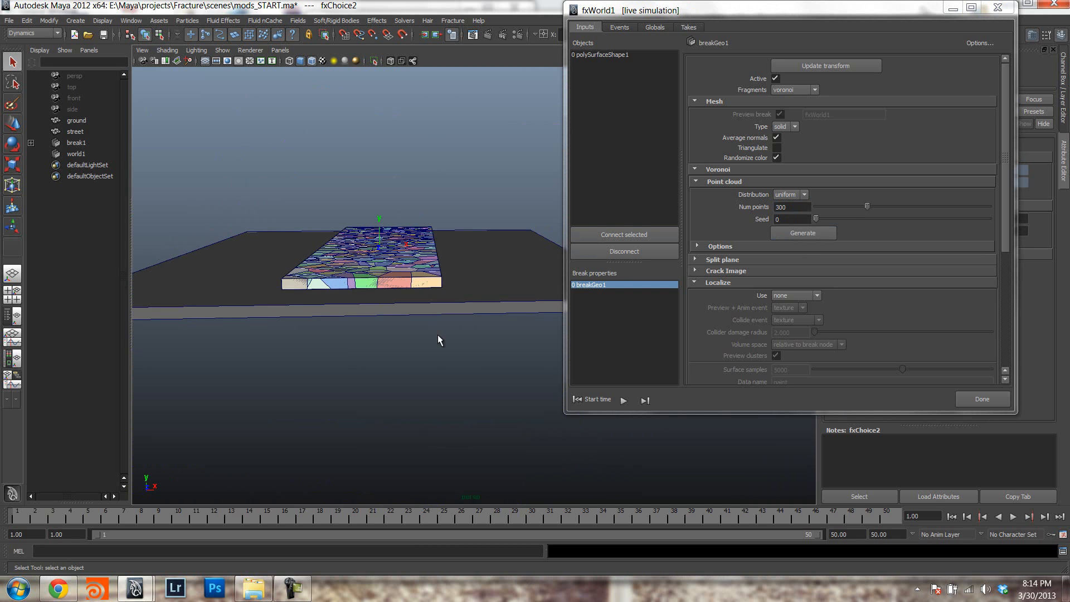
# Connect the ground to the simulator and turn off Active for both the street and the ground.
pyautogui.click(76, 120)
pyautogui.click(620, 235)
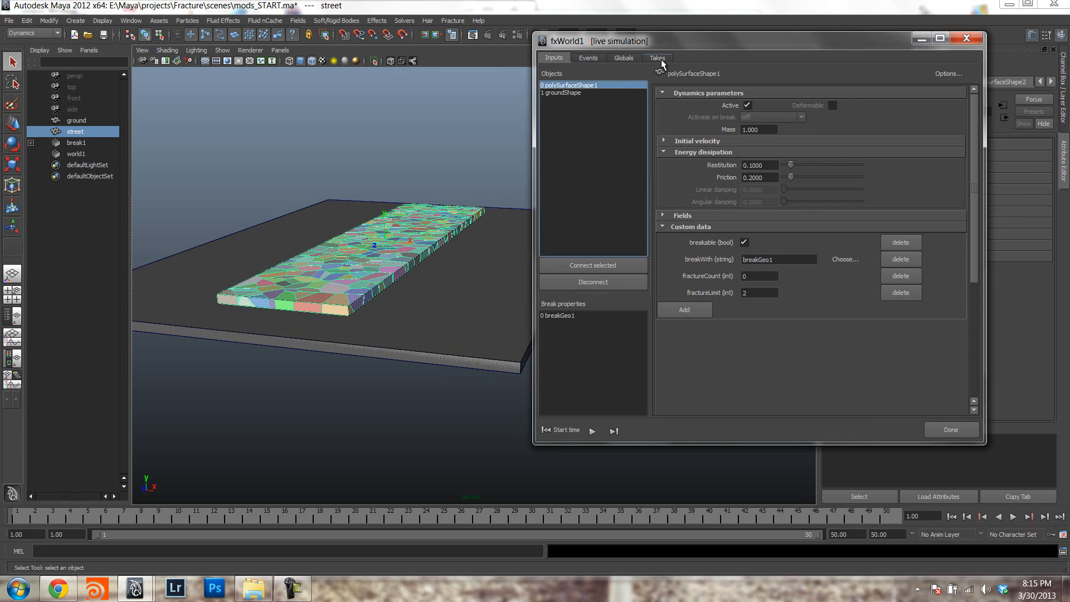
pyautogui.keyDown('shift'); pyautogui.click(566, 93); pyautogui.keyUp('shift')
pyautogui.click(748, 105)
pyautogui.keyDown('alt'); pyautogui.moveTo(440, 229); pyautogui.dragTo(430, 247); pyautogui.keyUp('alt')
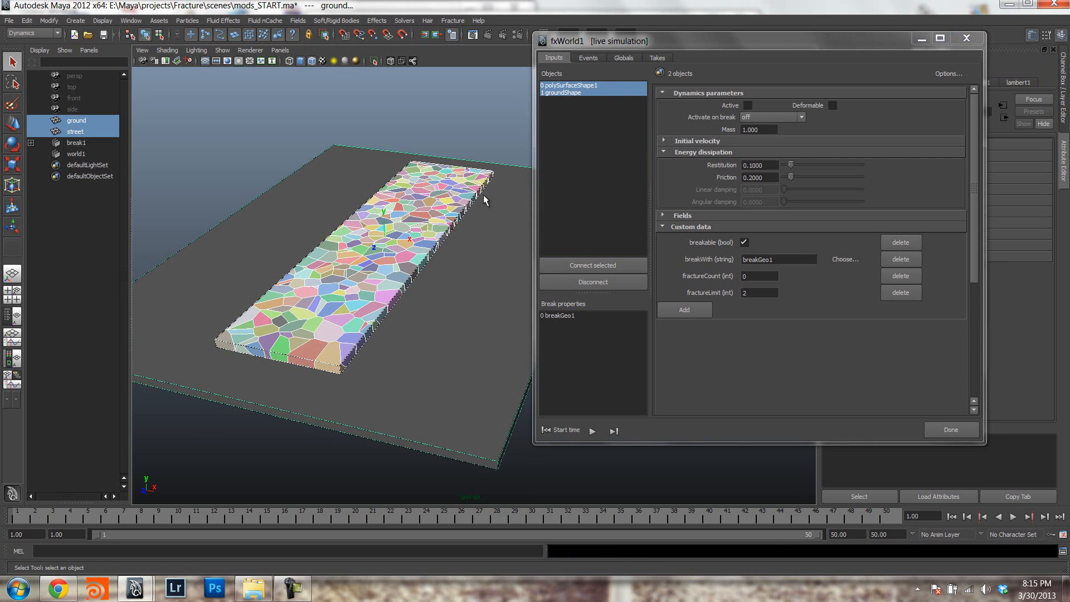
# Change the simulator's solver from internal to bullet in the global settings.
pyautogui.click(634, 61)
pyautogui.click(728, 203)
pyautogui.moveTo(794, 231)
pyautogui.click(831, 232)
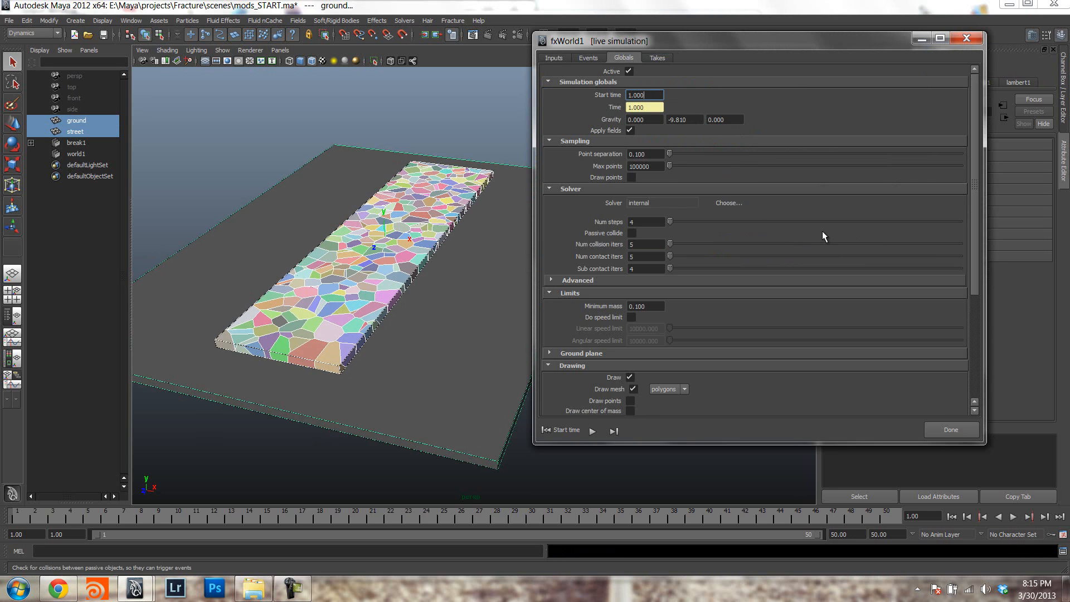
pyautogui.click(743, 207)
pyautogui.moveTo(758, 219)
pyautogui.click(821, 217)
# Set the simulator's vertical gravity to -90 and its point separation to 1.
pyautogui.doubleClick(696, 120)
pyautogui.write('-90')
pyautogui.press('Return')
pyautogui.doubleClick(658, 155)
pyautogui.write('1')
pyautogui.press('Return')
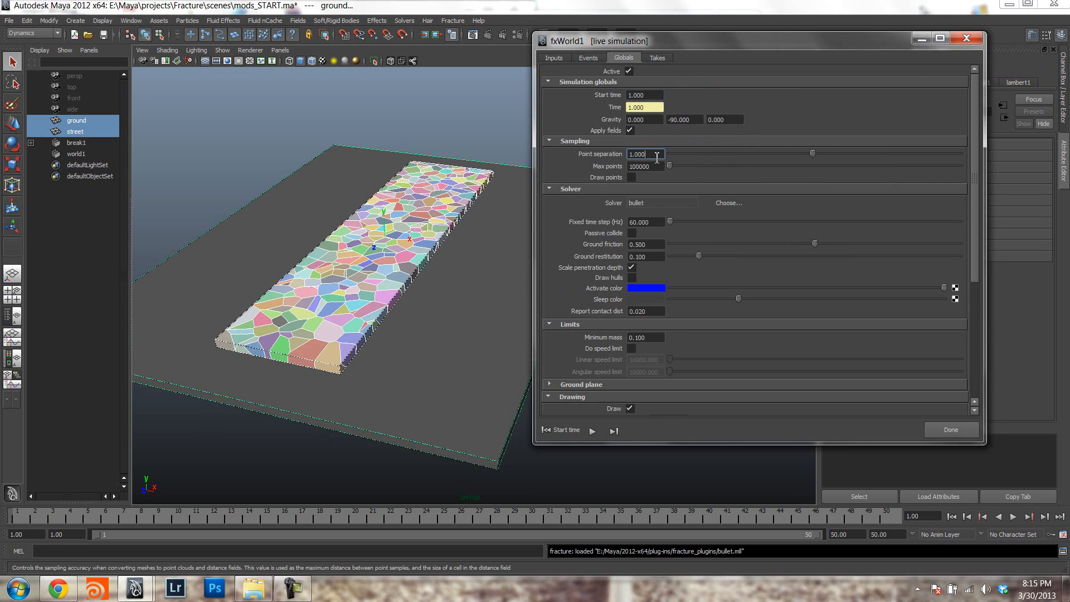
pyautogui.moveTo(471, 279)
pyautogui.keyDown('alt'); pyautogui.mouseDown()
pyautogui.moveTo(485, 265)
pyautogui.moveTo(397, 279)
pyautogui.moveTo(467, 258)
pyautogui.mouseUp(); pyautogui.keyUp('alt')
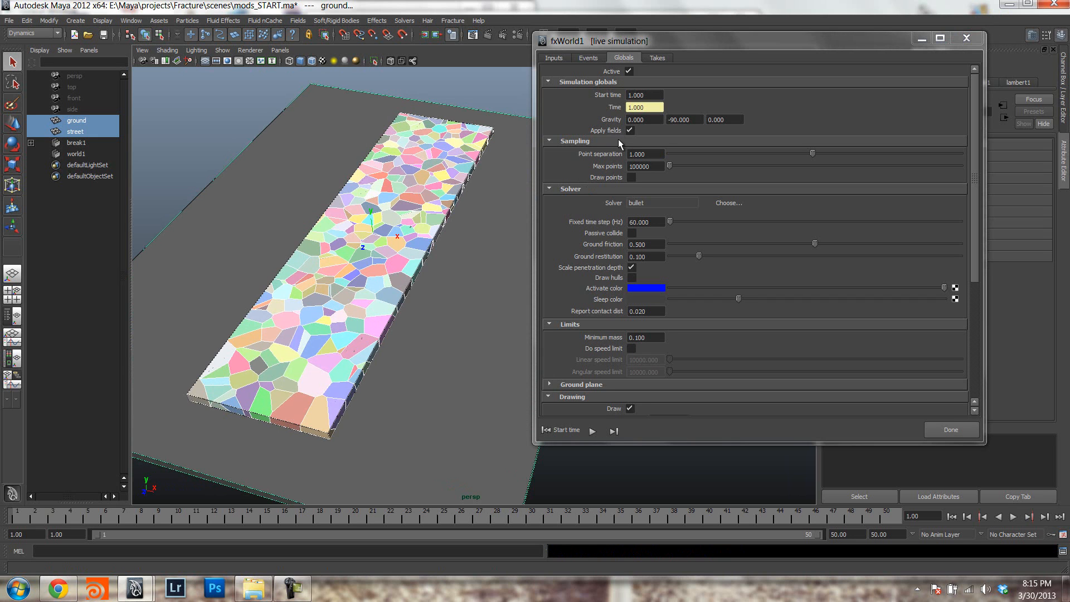
pyautogui.keyDown('alt'); pyautogui.moveTo(398, 247); pyautogui.dragTo(412, 300); pyautogui.keyUp('alt')
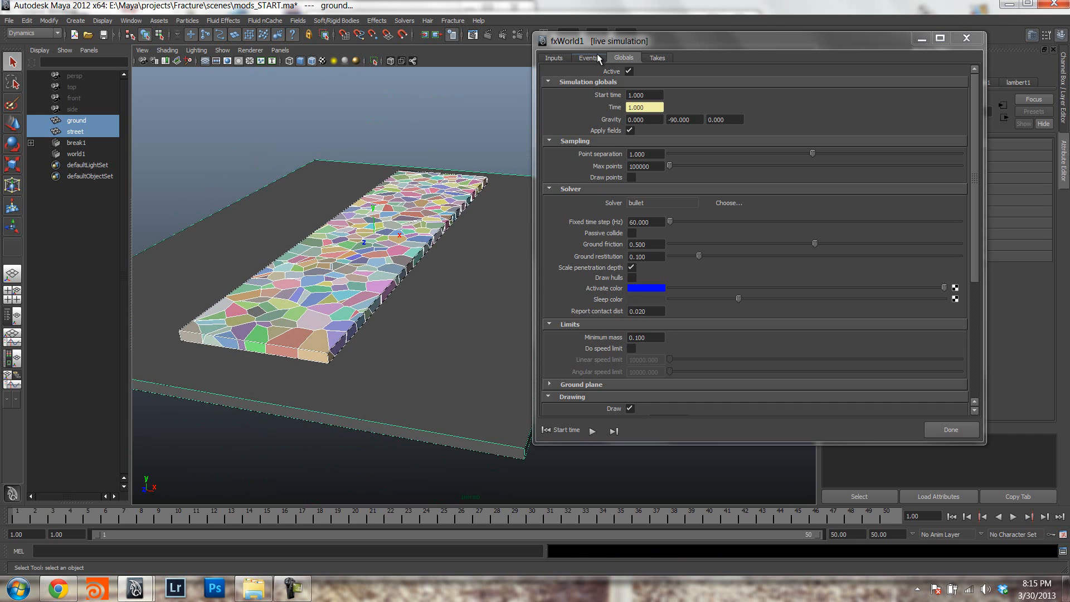
# Save the scene under the new file name act_tut.
pyautogui.click(10, 21)
pyautogui.click(26, 71)
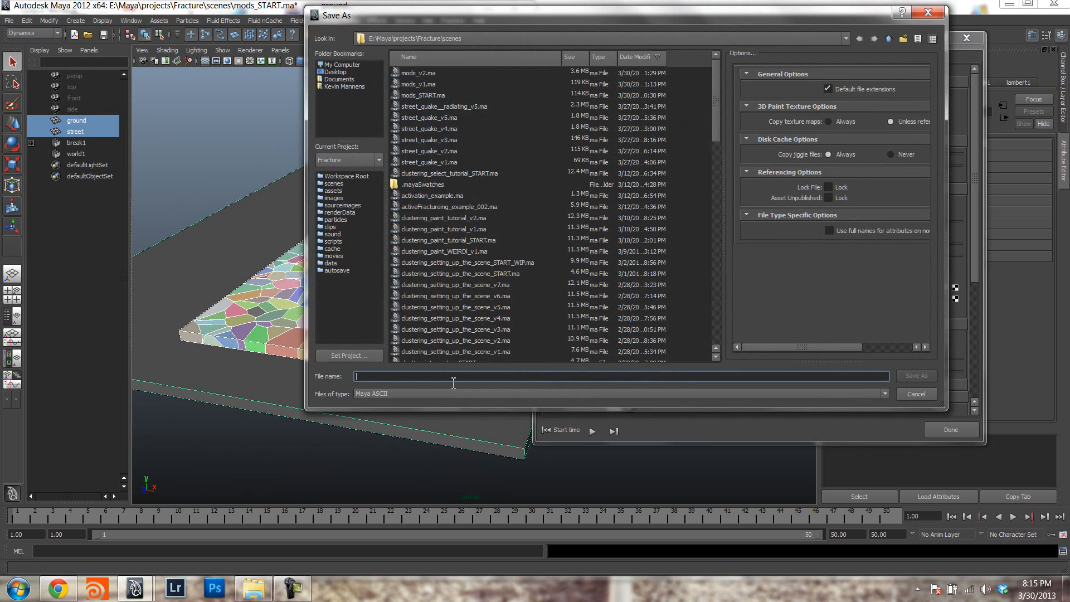
pyautogui.write('act_tut')
pyautogui.press('Return')
# Try the break node without Randomize color, rewinding the simulation to the start time, and turn the option on again.
pyautogui.keyDown('alt'); pyautogui.moveTo(374, 297); pyautogui.dragTo(411, 288); pyautogui.keyUp('alt')
pyautogui.keyDown('alt'); pyautogui.moveTo(417, 282); pyautogui.dragTo(423, 281); pyautogui.keyUp('alt')
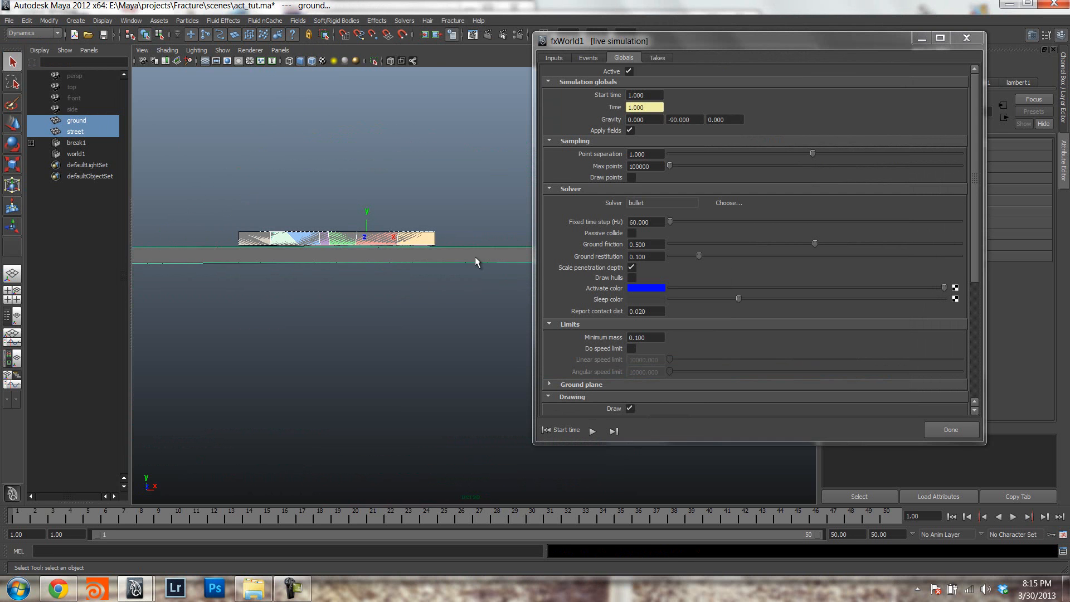
pyautogui.keyDown('alt'); pyautogui.moveTo(383, 237); pyautogui.dragTo(380, 252); pyautogui.keyUp('alt')
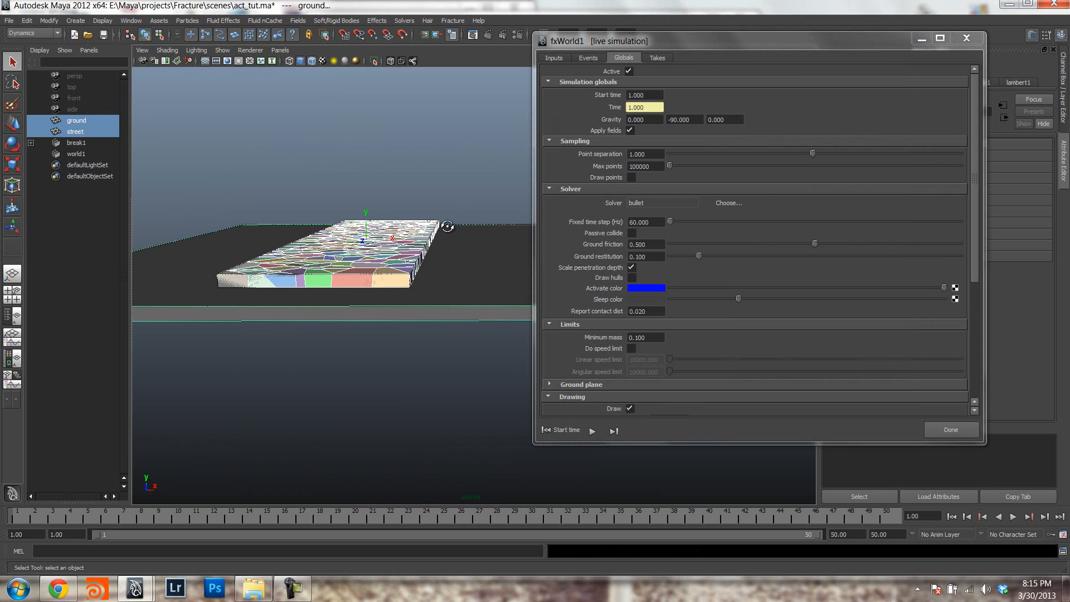
pyautogui.keyDown('alt'); pyautogui.moveTo(451, 228); pyautogui.dragTo(438, 236); pyautogui.keyUp('alt')
pyautogui.click(554, 58)
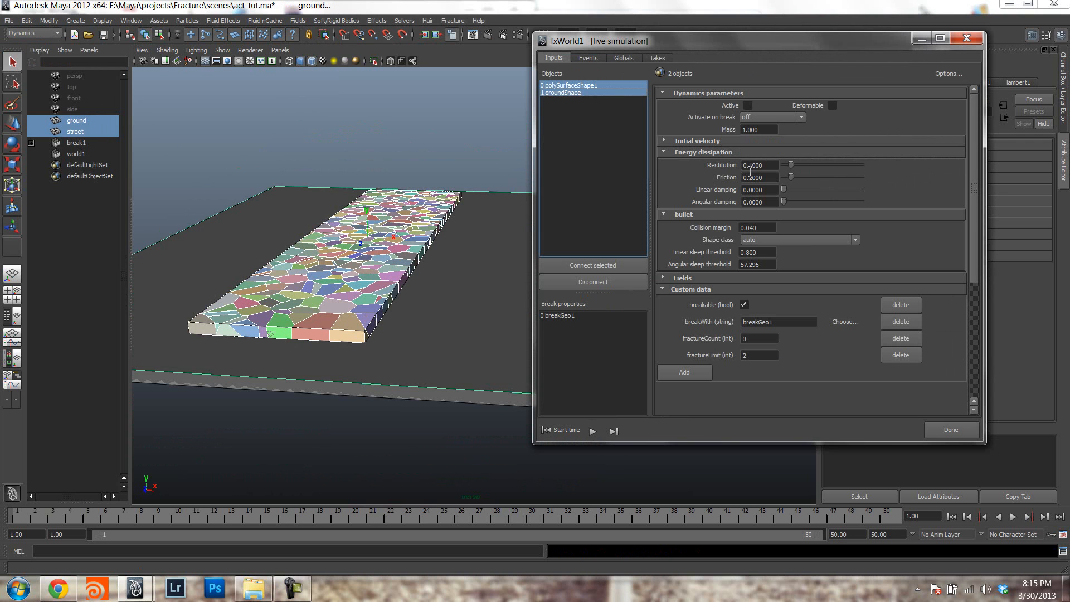
pyautogui.click(574, 316)
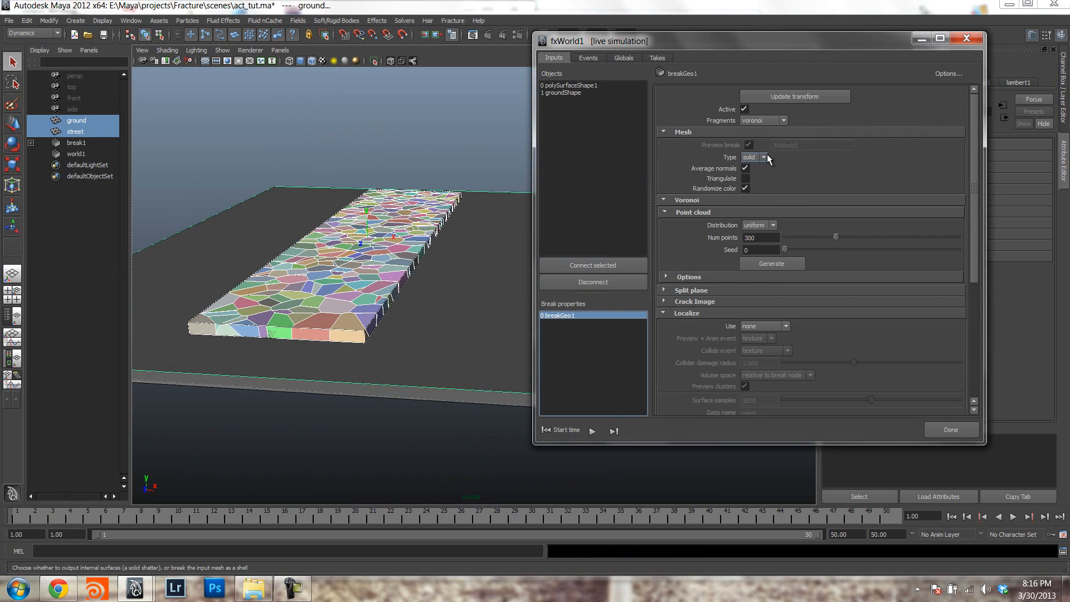
pyautogui.click(747, 185)
pyautogui.moveTo(360, 175)
pyautogui.keyDown('alt'); pyautogui.mouseDown()
pyautogui.moveTo(356, 253)
pyautogui.moveTo(344, 166)
pyautogui.mouseUp(); pyautogui.keyUp('alt')
pyautogui.click(564, 431)
pyautogui.keyDown('alt'); pyautogui.moveTo(426, 217); pyautogui.dragTo(410, 268); pyautogui.keyUp('alt')
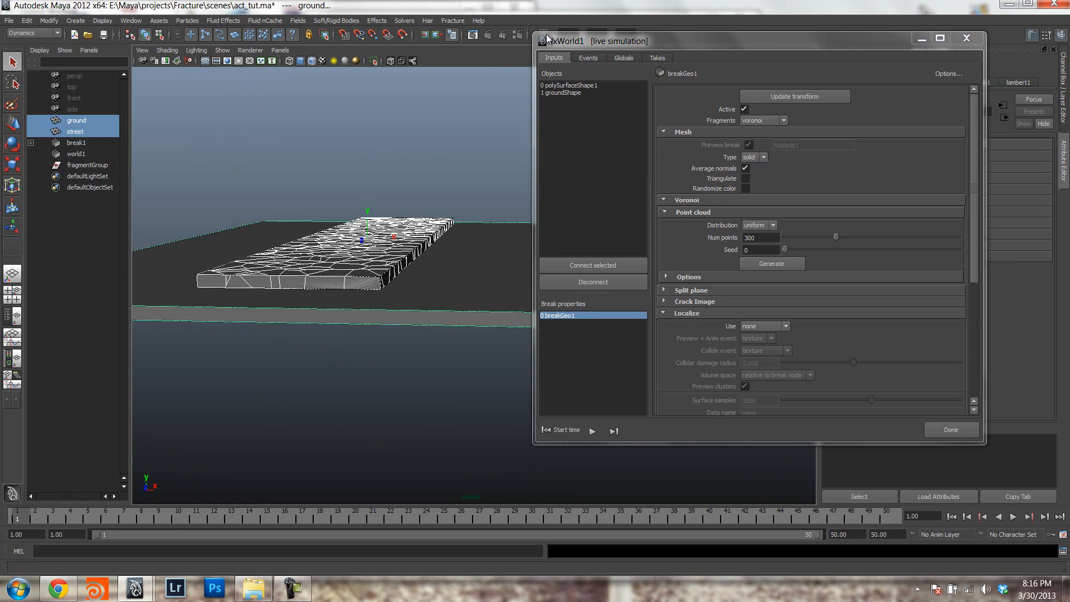
pyautogui.click(746, 188)
# Delete the default "break once" collision event from the simulator's event list.
pyautogui.click(588, 57)
pyautogui.click(580, 95)
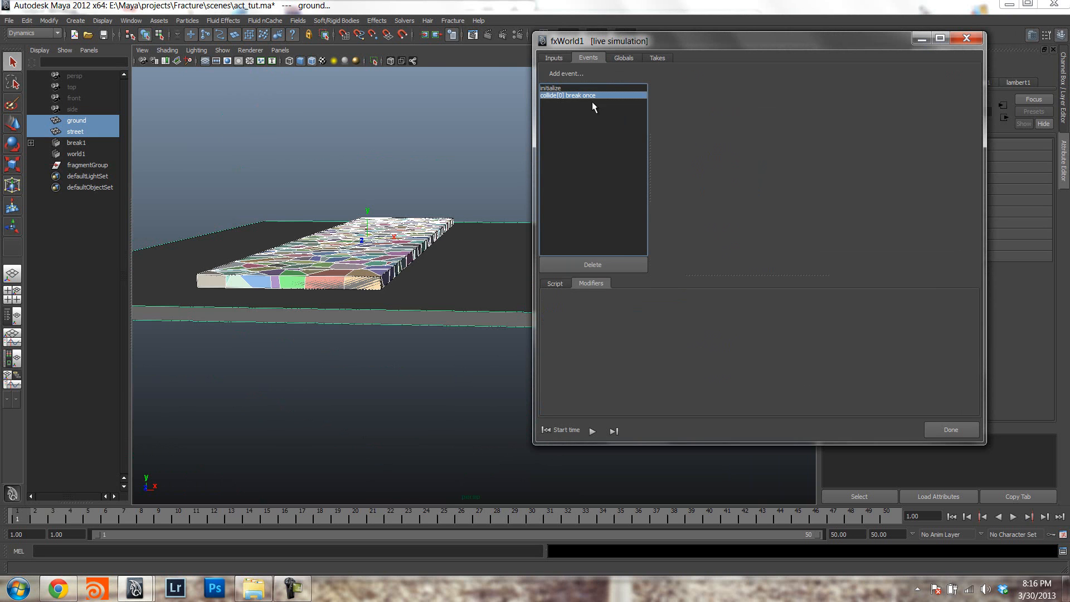
pyautogui.click(602, 266)
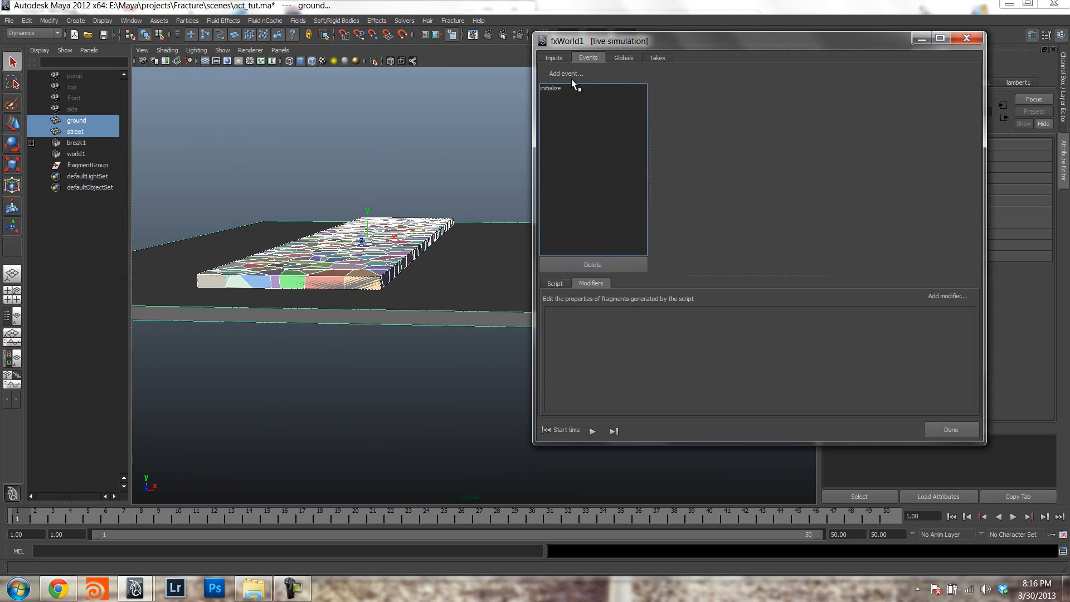
# Select the street, add an animated bomb event to the simulator and delete the event's push modifier.
pyautogui.click(447, 196)
pyautogui.keyDown('alt'); pyautogui.moveTo(422, 255); pyautogui.dragTo(450, 271); pyautogui.keyUp('alt')
pyautogui.click(416, 274)
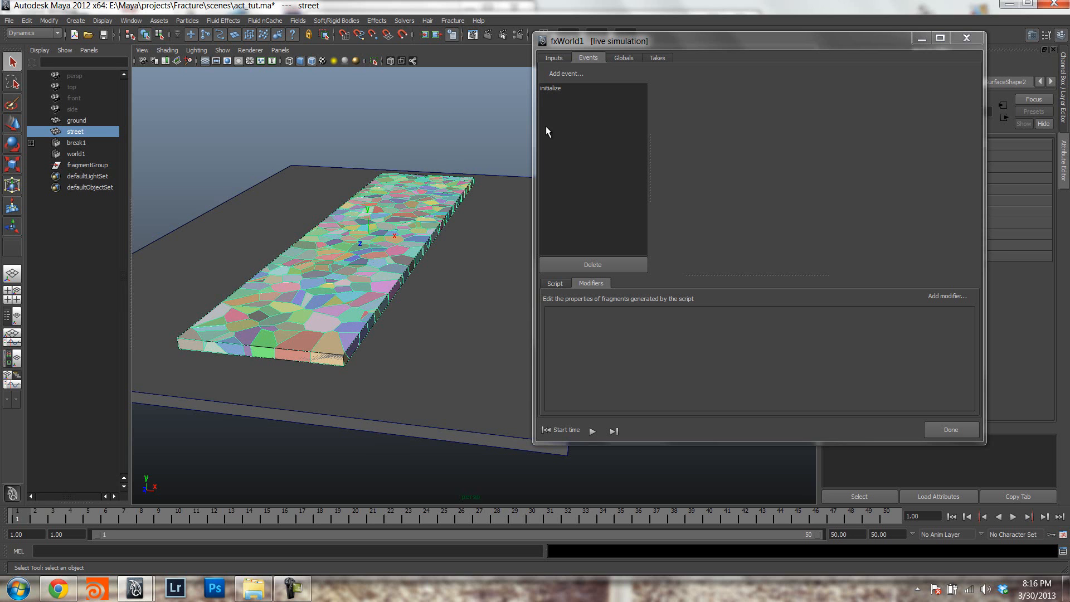
pyautogui.click(564, 73)
pyautogui.moveTo(590, 90)
pyautogui.click(703, 93)
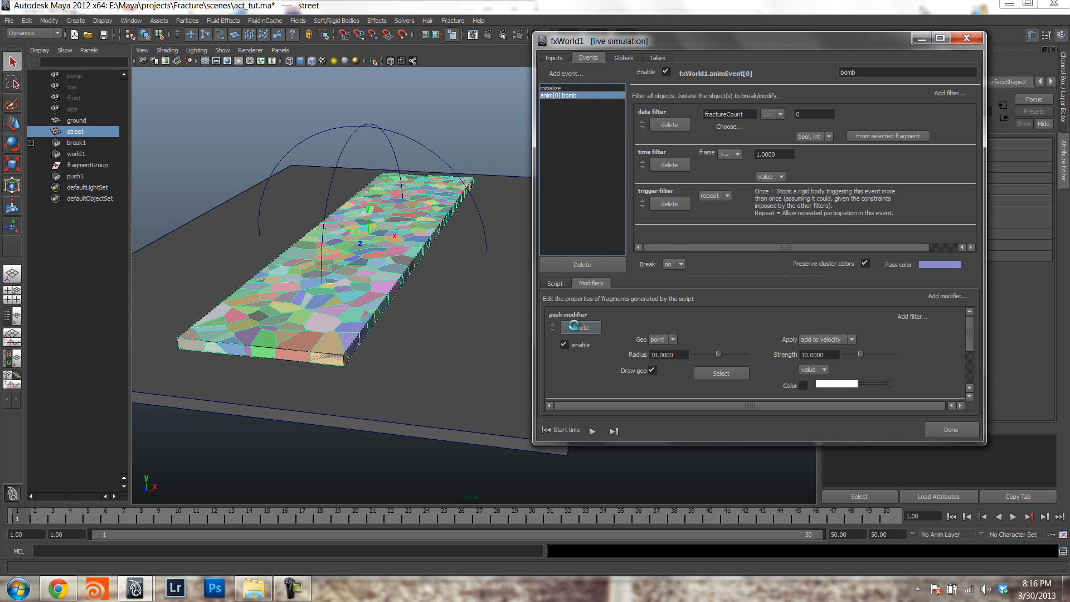
# Rename the animated bomb event to initial_break.
pyautogui.click(871, 72)
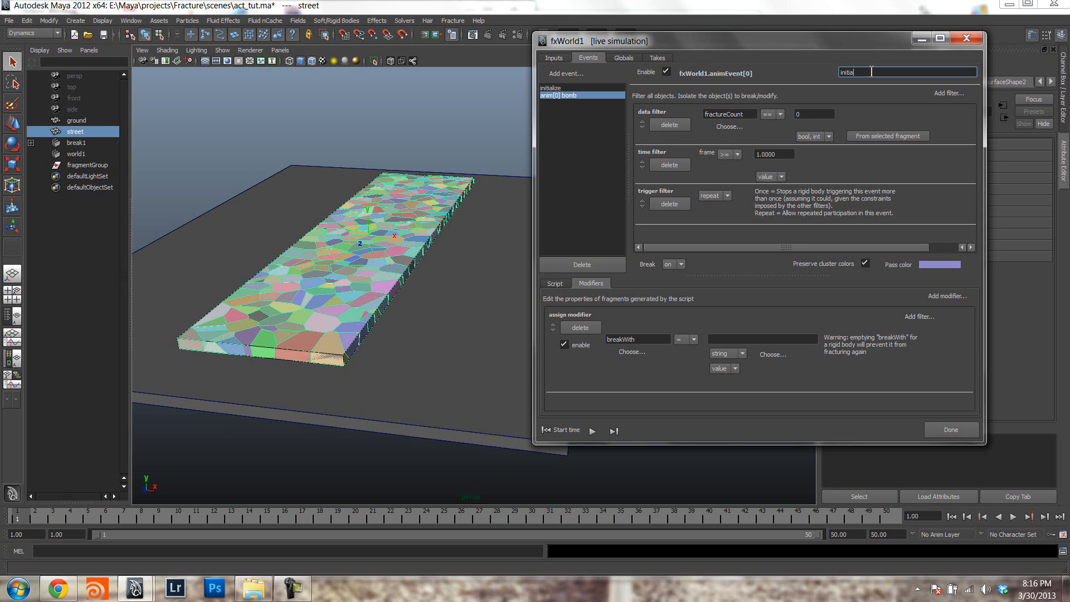
pyautogui.write('ak')
pyautogui.press('Return')
# Play the simulation to check the initial break of the street, and return to the start time.
pyautogui.moveTo(399, 320)
pyautogui.keyDown('alt'); pyautogui.mouseDown()
pyautogui.moveTo(406, 305)
pyautogui.moveTo(415, 312)
pyautogui.mouseUp(); pyautogui.keyUp('alt')
pyautogui.click(592, 431)
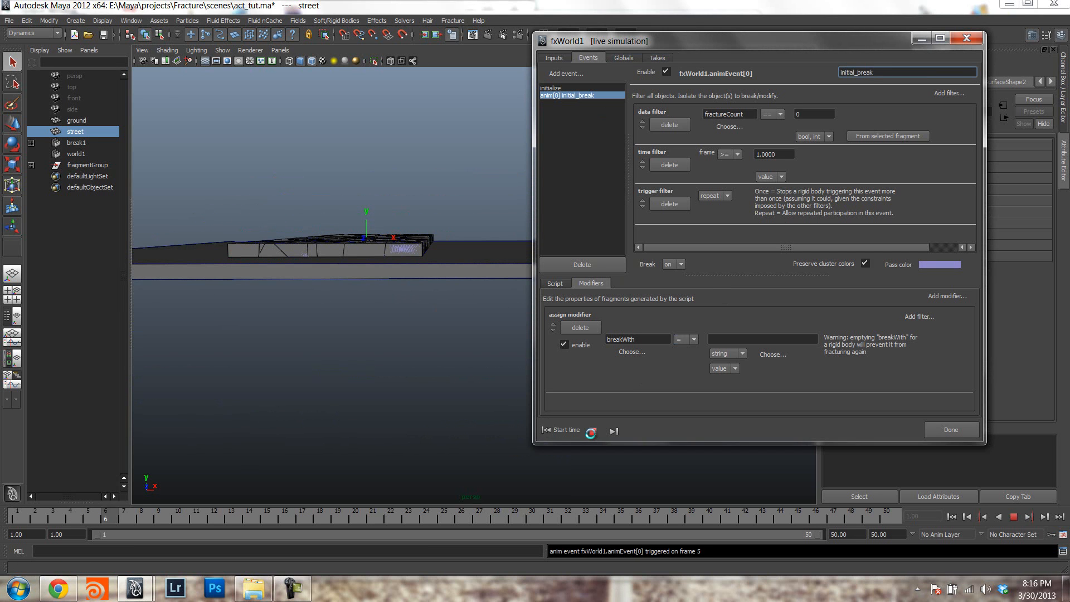
pyautogui.click(592, 431)
pyautogui.click(576, 435)
pyautogui.keyDown('alt'); pyautogui.moveTo(461, 354); pyautogui.dragTo(423, 296); pyautogui.keyUp('alt')
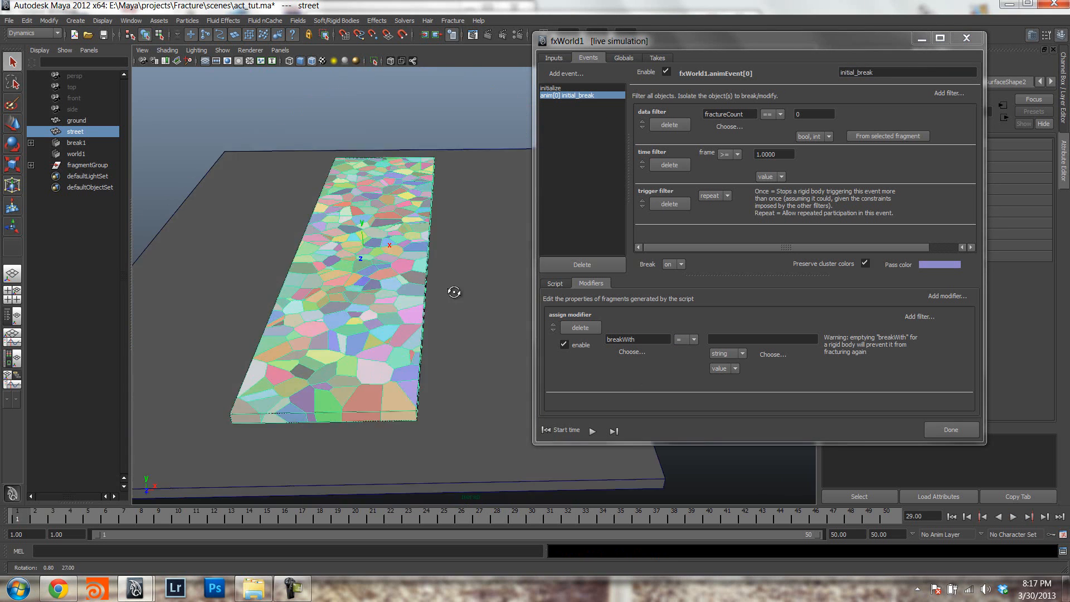
# Add an animated "activate in volume" event to the simulator.
pyautogui.click(578, 78)
pyautogui.moveTo(605, 86)
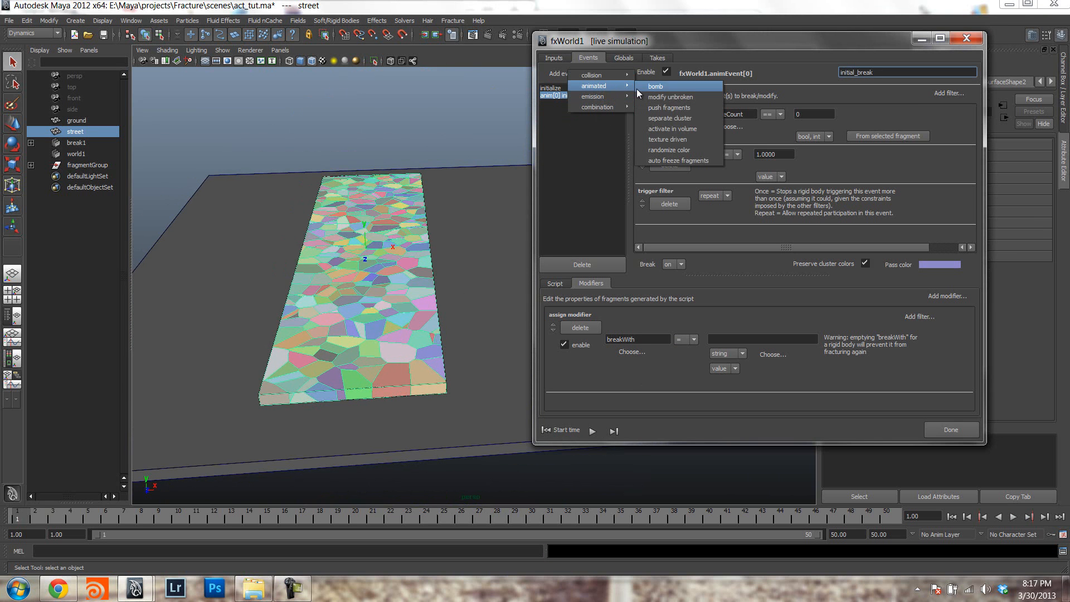
pyautogui.click(681, 132)
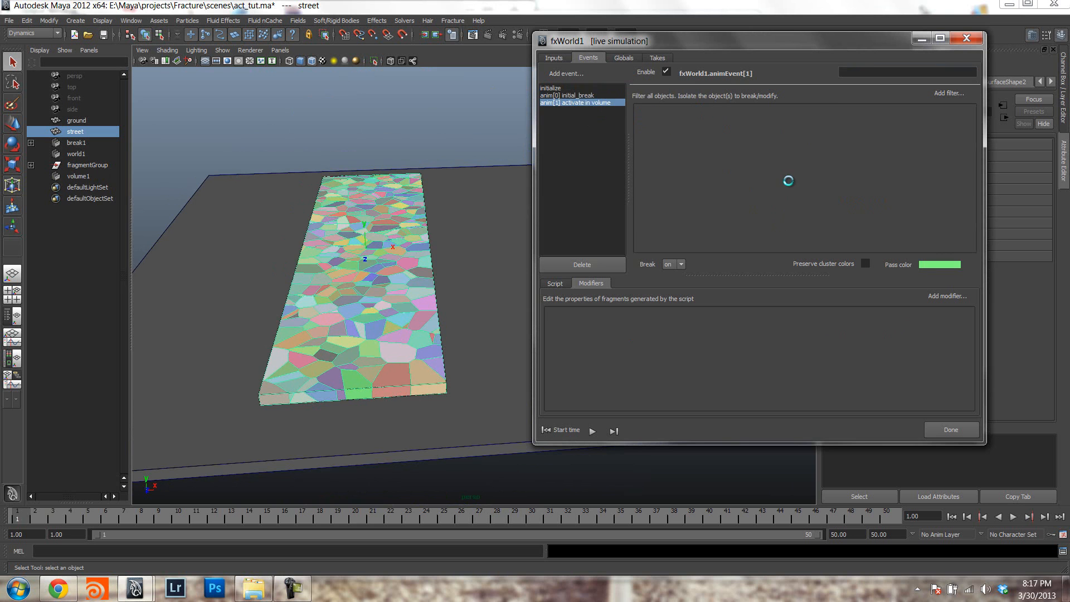
# Set the end of the playback range to frame 40.
pyautogui.keyDown('alt'); pyautogui.moveTo(299, 243); pyautogui.dragTo(432, 255); pyautogui.keyUp('alt')
pyautogui.keyDown('alt'); pyautogui.moveTo(446, 203); pyautogui.dragTo(427, 202); pyautogui.keyUp('alt')
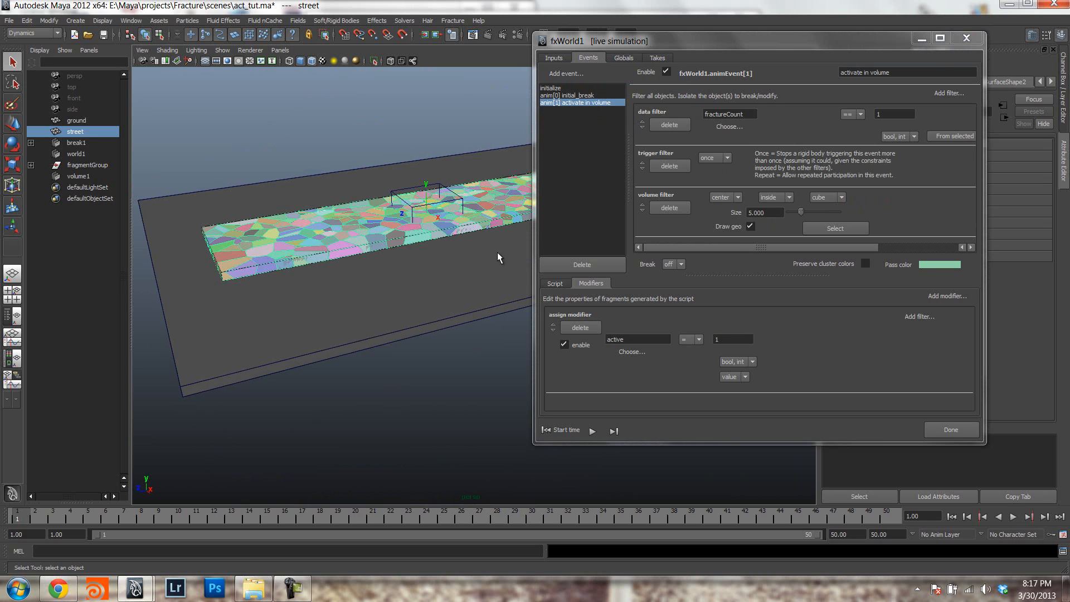
pyautogui.click(856, 534)
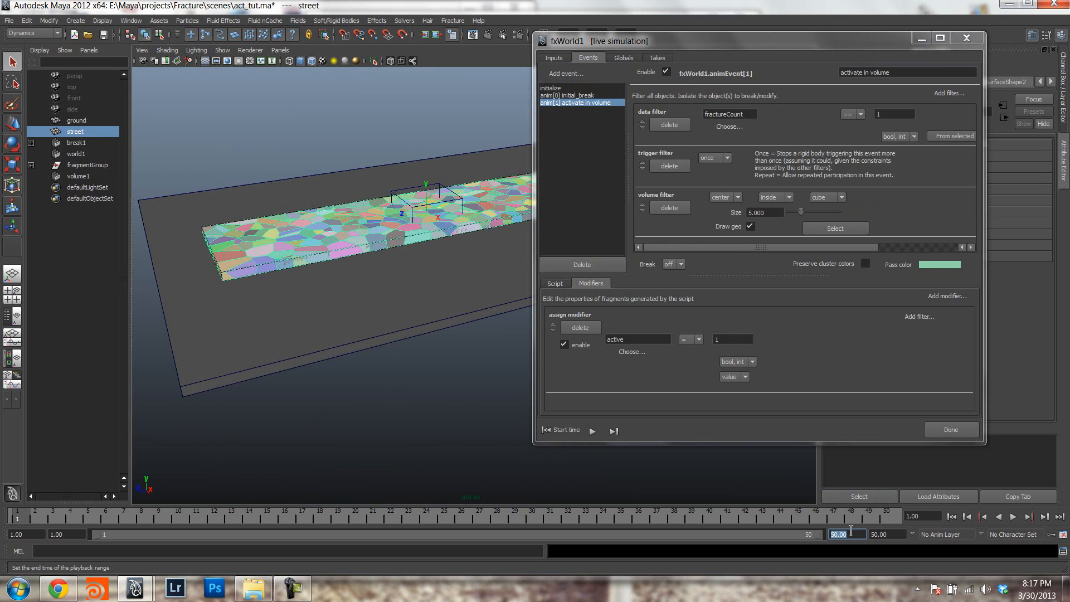
pyautogui.write('40')
pyautogui.press('Return')
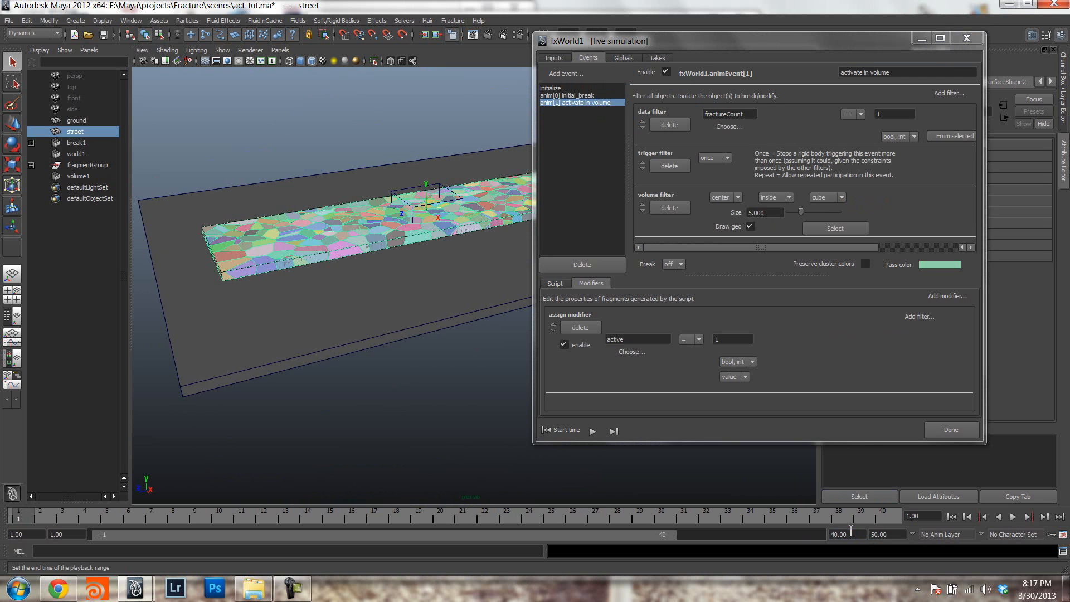
# Select the activation volume and move it lengthwise to just beyond one end of the street.
pyautogui.keyDown('alt'); pyautogui.moveTo(357, 223); pyautogui.dragTo(381, 226); pyautogui.keyUp('alt')
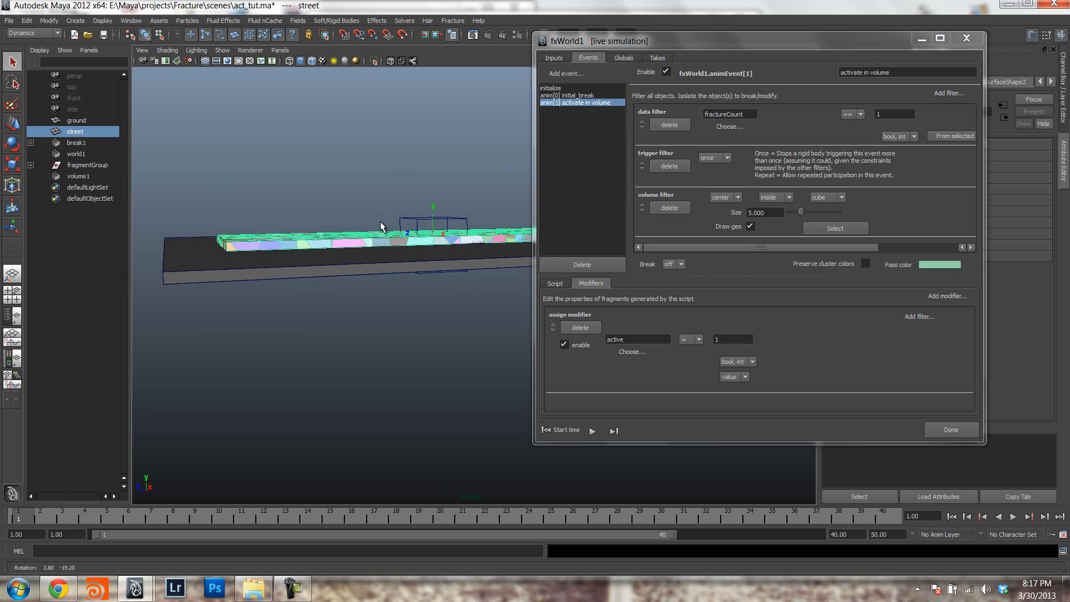
pyautogui.click(466, 220)
pyautogui.keyDown('alt'); pyautogui.moveTo(467, 207); pyautogui.dragTo(258, 225); pyautogui.keyUp('alt')
pyautogui.press('w')
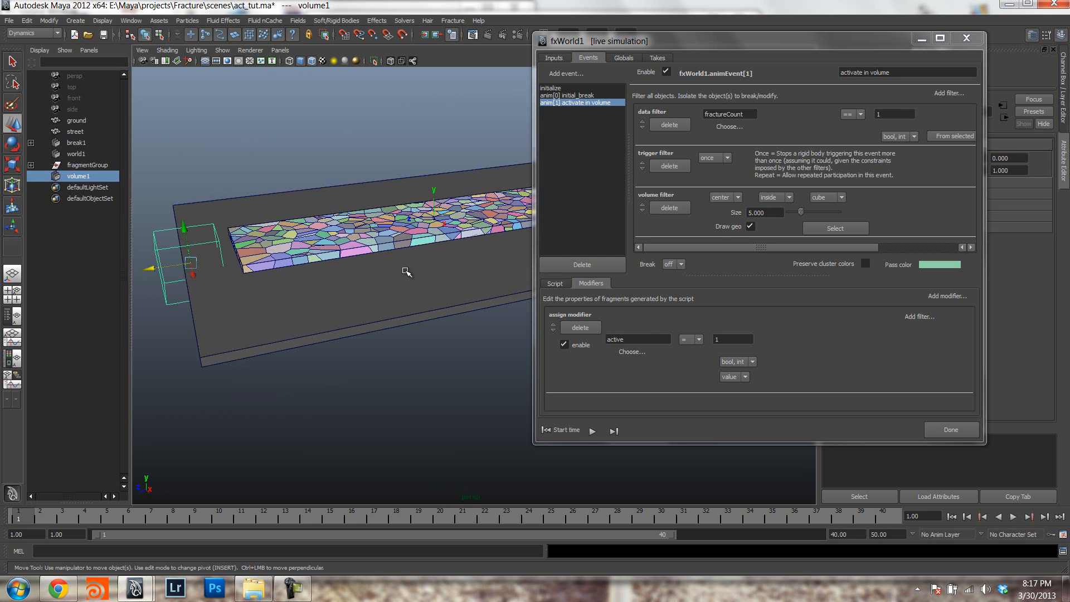
# Change the volume filter's shape to sphere and scale the volume down uniformly to about 0.5.
pyautogui.click(826, 198)
pyautogui.click(824, 209)
pyautogui.keyDown('alt'); pyautogui.moveTo(312, 290); pyautogui.dragTo(346, 277); pyautogui.keyUp('alt')
pyautogui.press('r')
pyautogui.moveTo(184, 290); pyautogui.dragTo(39, 301)
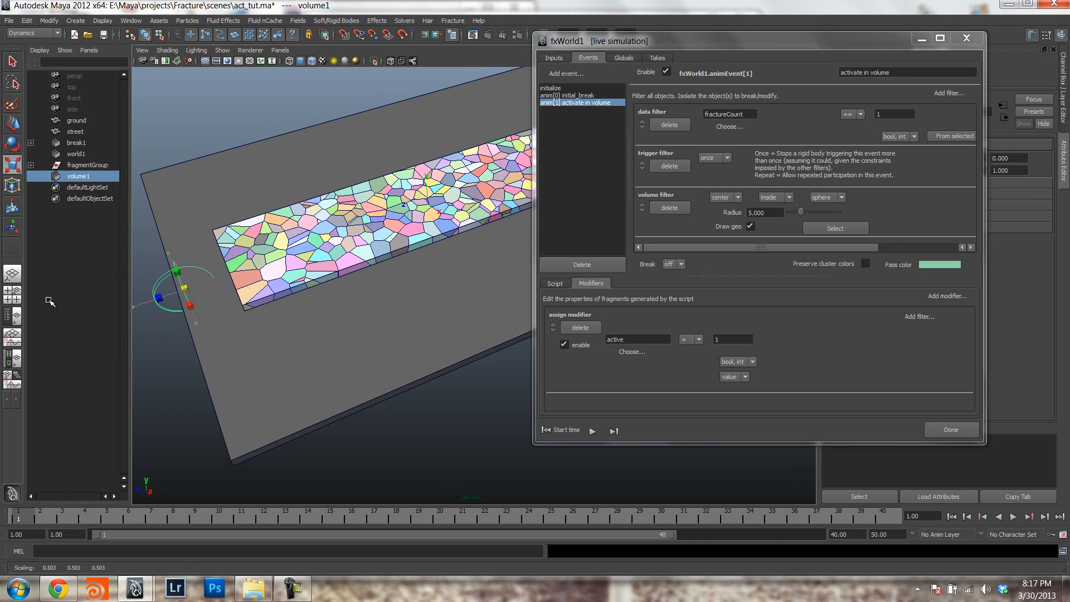
pyautogui.keyDown('alt'); pyautogui.moveTo(329, 281); pyautogui.dragTo(343, 404); pyautogui.keyUp('alt')
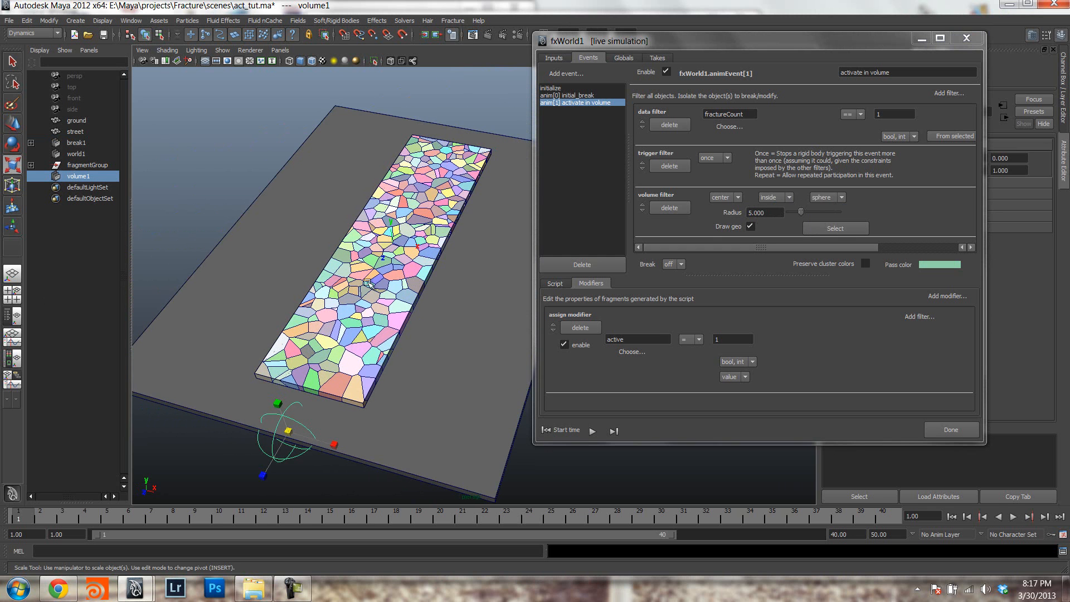
pyautogui.keyDown('alt'); pyautogui.moveTo(461, 329); pyautogui.dragTo(300, 336); pyautogui.keyUp('alt')
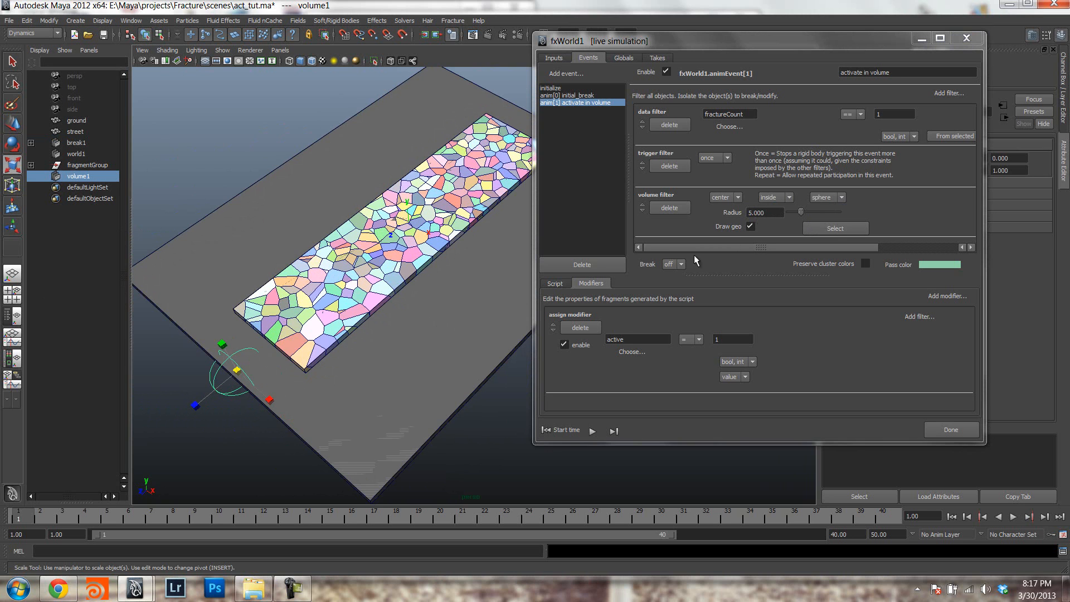
# Set the volume filter to test the fragments' points instead of their center.
pyautogui.click(724, 197)
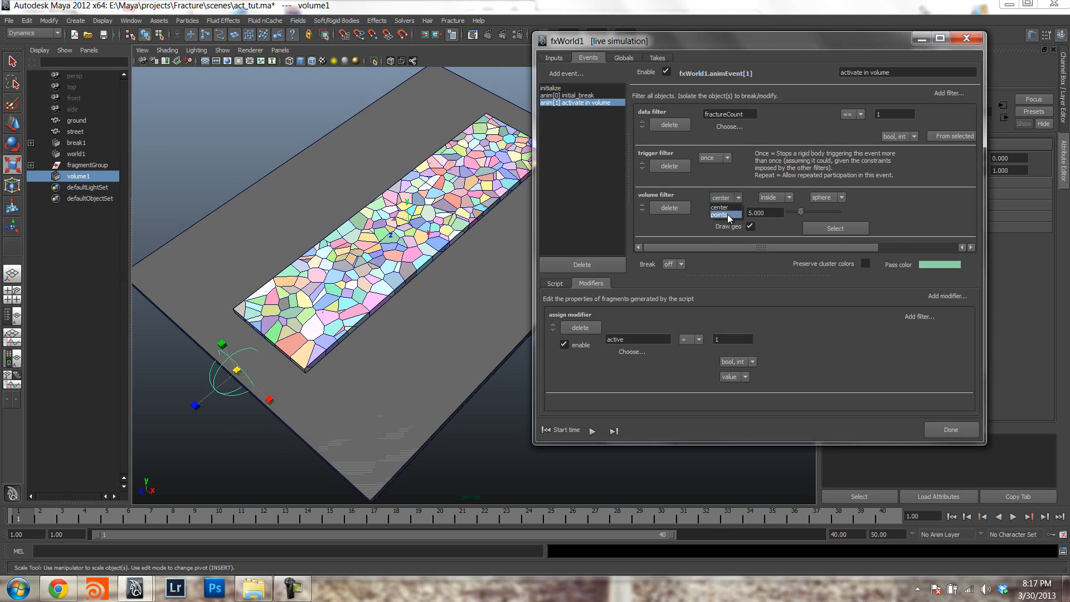
pyautogui.click(720, 184)
pyautogui.click(722, 200)
pyautogui.click(726, 215)
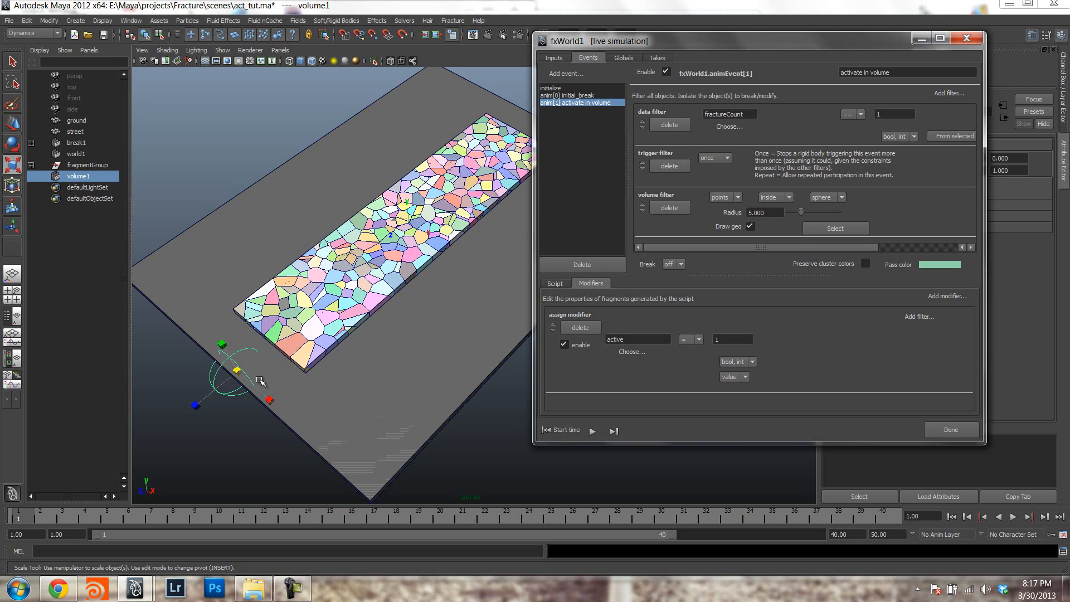
pyautogui.click(723, 197)
pyautogui.click(722, 207)
pyautogui.click(724, 198)
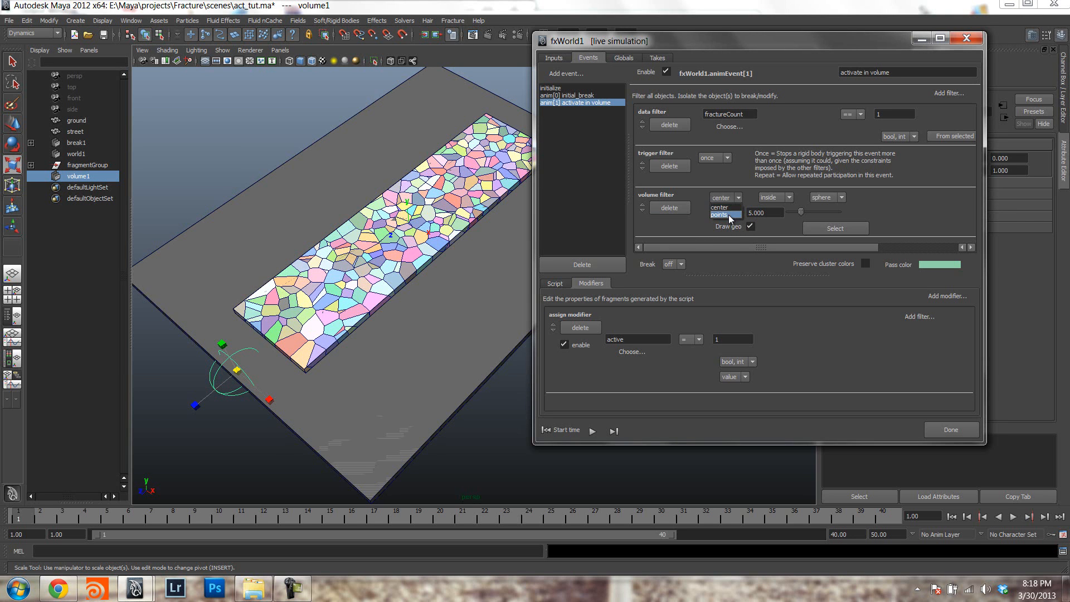
pyautogui.click(725, 215)
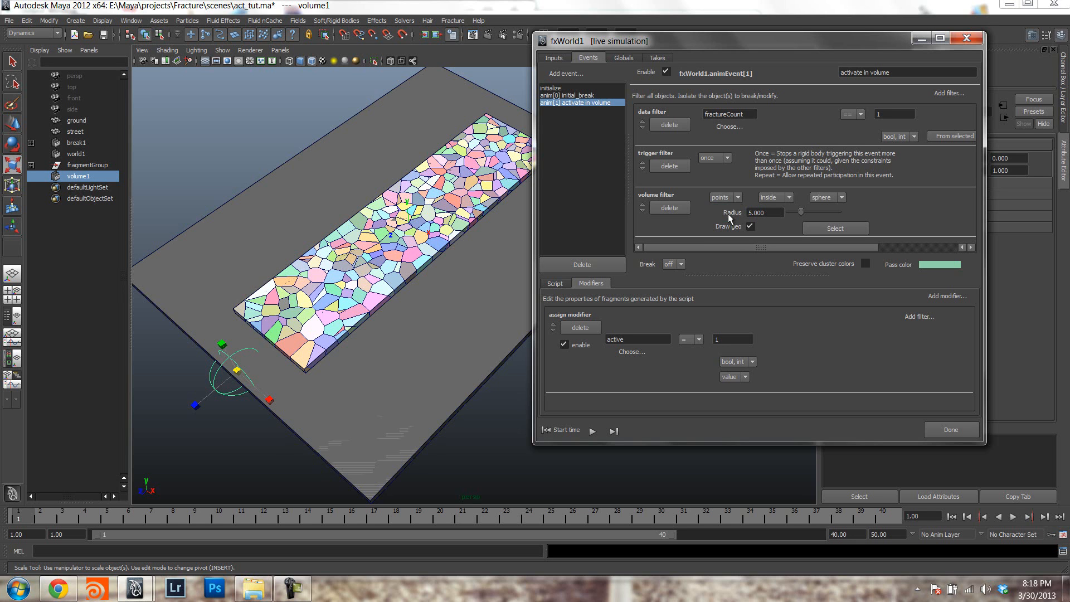
# Animate the sphere volume travelling from its start beside the street at frame 1 to the opposite end at frame 30, and save the scene.
pyautogui.keyDown('alt'); pyautogui.moveTo(373, 284); pyautogui.dragTo(319, 277); pyautogui.keyUp('alt')
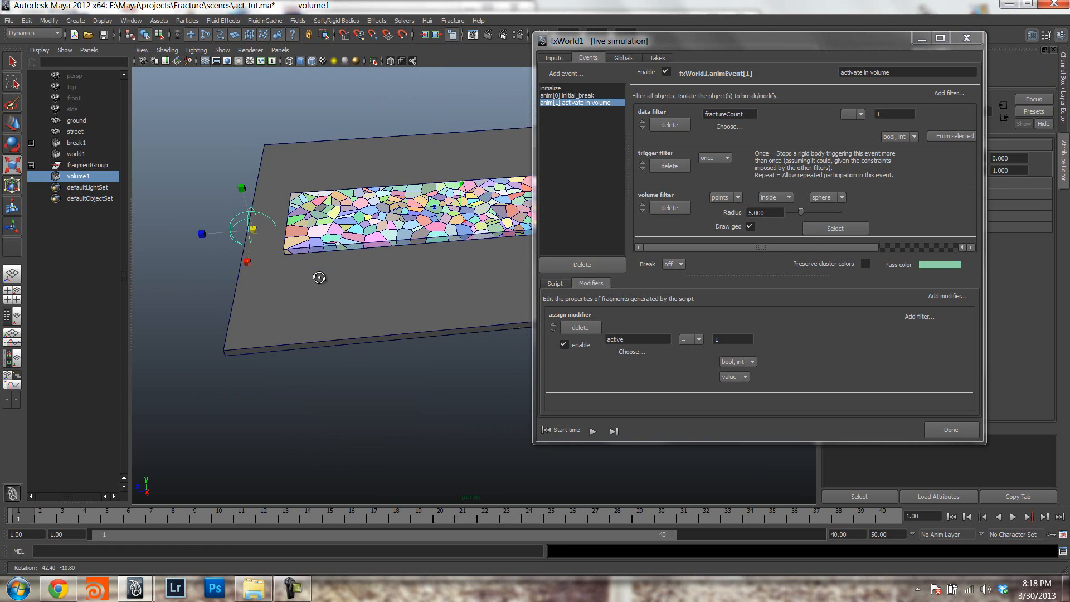
pyautogui.moveTo(26, 517); pyautogui.dragTo(661, 521)
pyautogui.moveTo(687, 47); pyautogui.dragTo(816, 311)
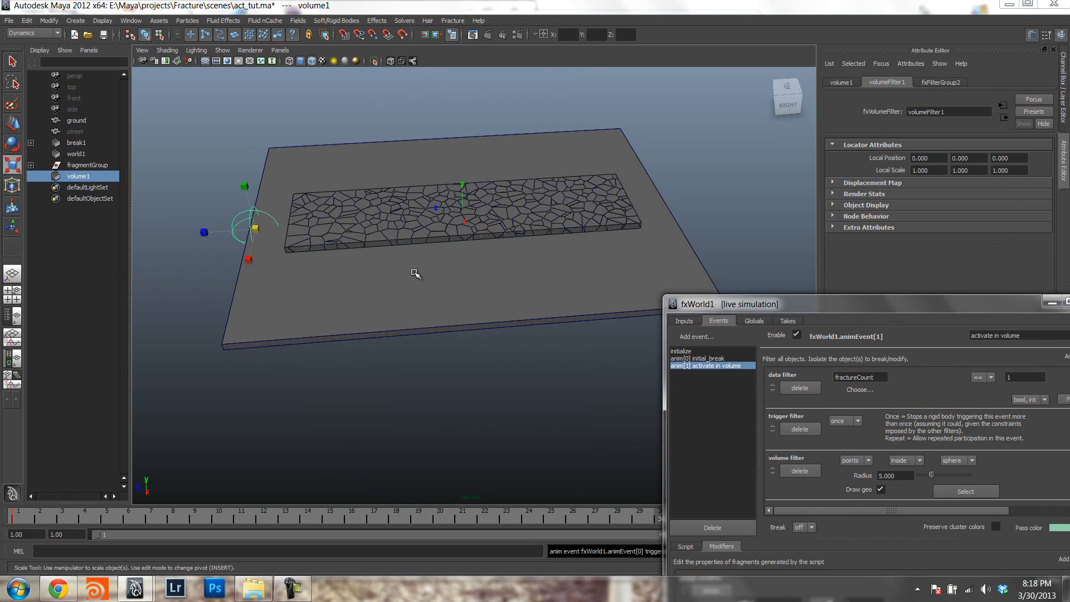
pyautogui.keyDown('alt'); pyautogui.moveTo(426, 282); pyautogui.dragTo(421, 242); pyautogui.keyUp('alt')
pyautogui.press('w')
pyautogui.moveTo(239, 239); pyautogui.dragTo(644, 259)
pyautogui.moveTo(853, 307); pyautogui.dragTo(794, 74)
pyautogui.press('q')
pyautogui.hotkey('ctrl', 's')
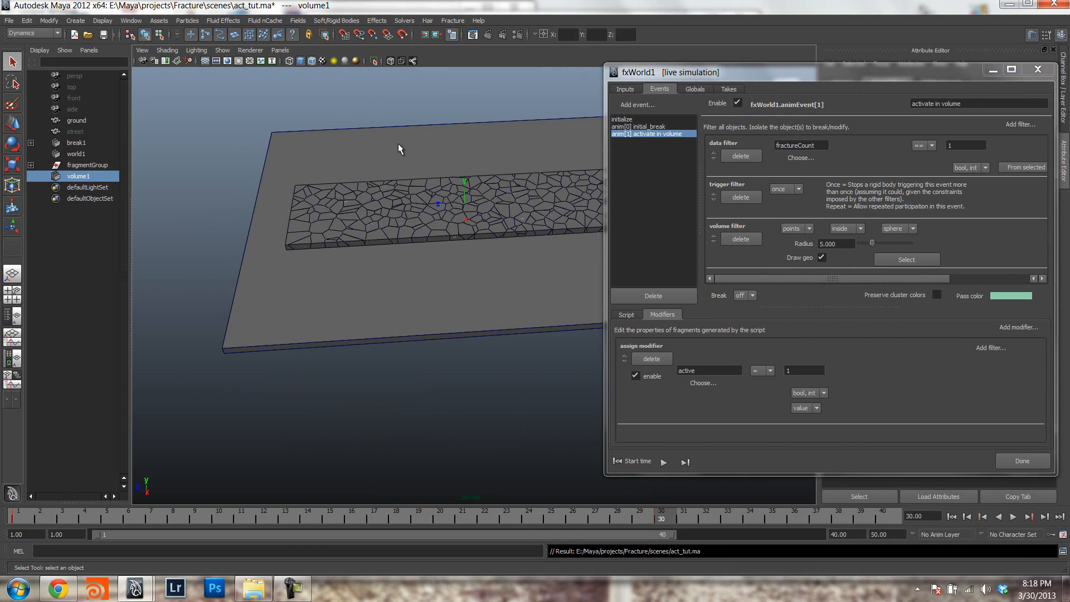
# Add a new take to the simulator and name it first_go.
pyautogui.click(727, 90)
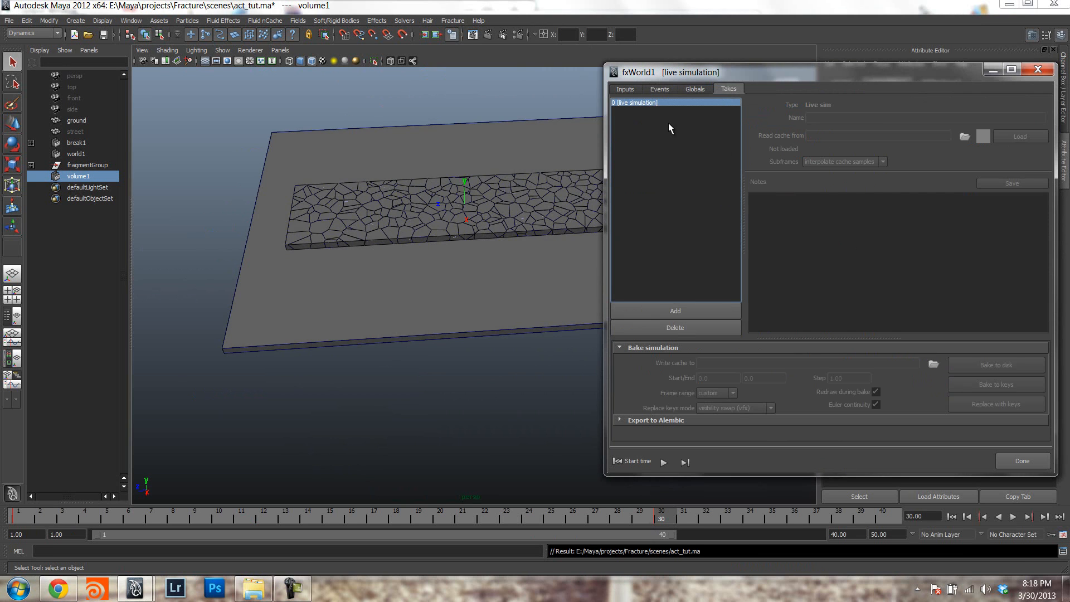
pyautogui.click(683, 312)
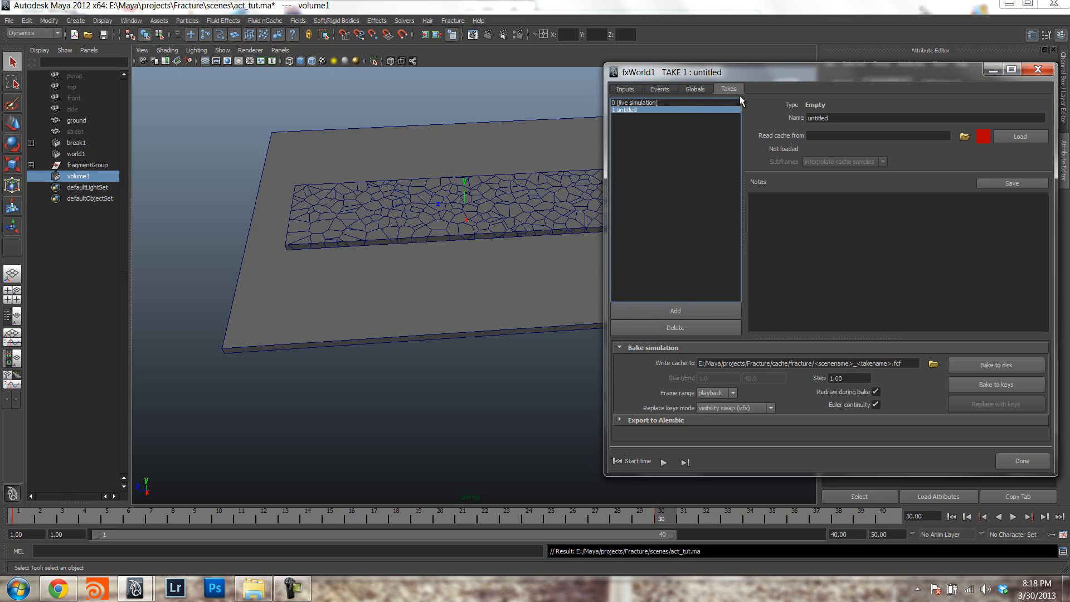
pyautogui.doubleClick(834, 119)
pyautogui.write('first_go')
pyautogui.press('Return')
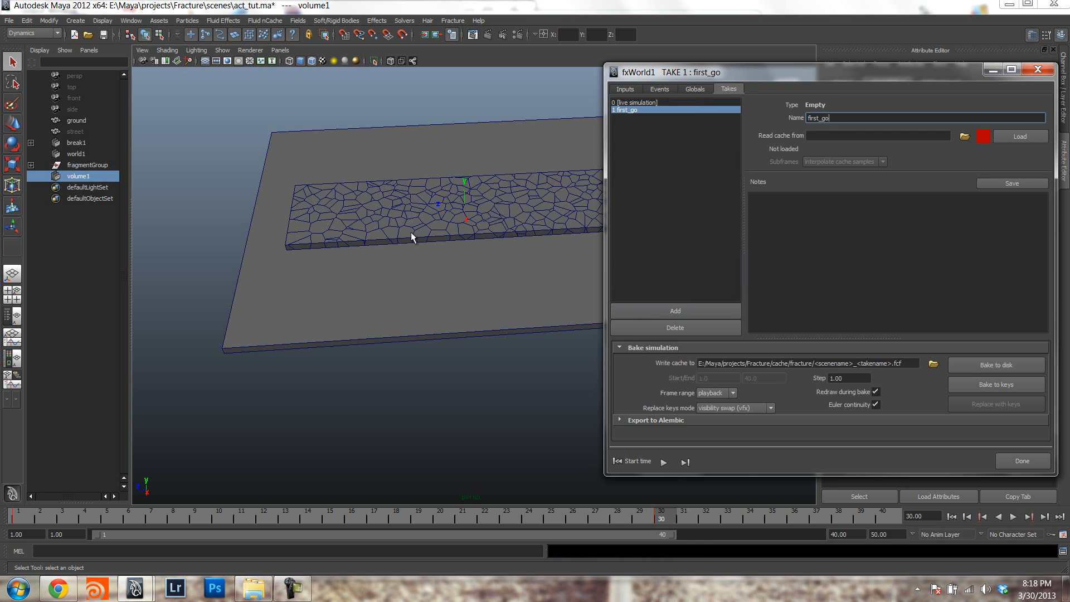
# Bake the first_go take to disk, overwriting any existing cache file, and examine the broken street.
pyautogui.keyDown('alt'); pyautogui.moveTo(495, 229); pyautogui.dragTo(529, 210); pyautogui.keyUp('alt')
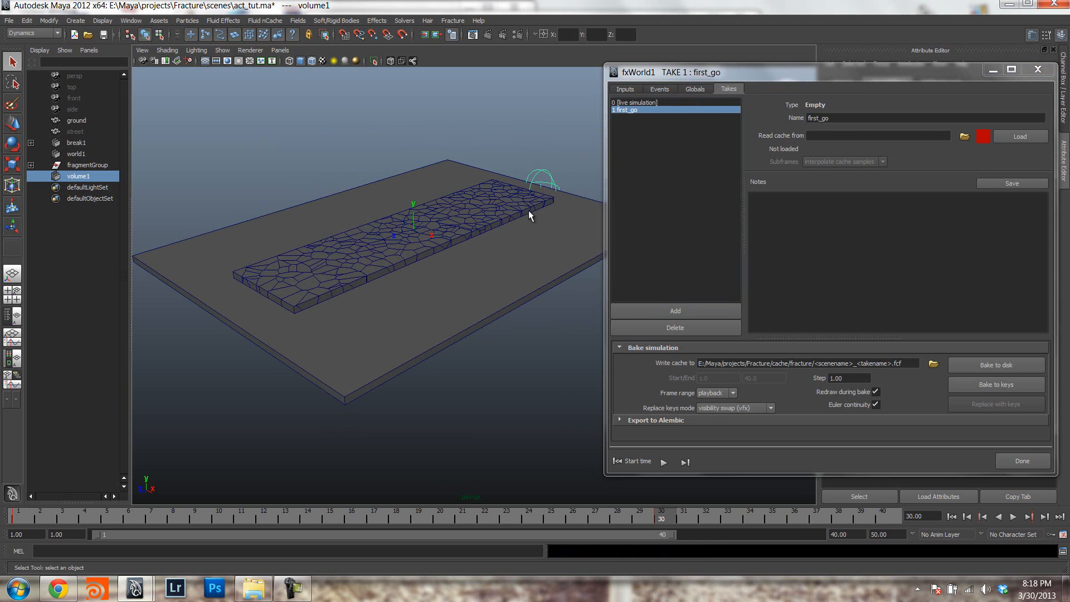
pyautogui.click(997, 368)
pyautogui.click(804, 284)
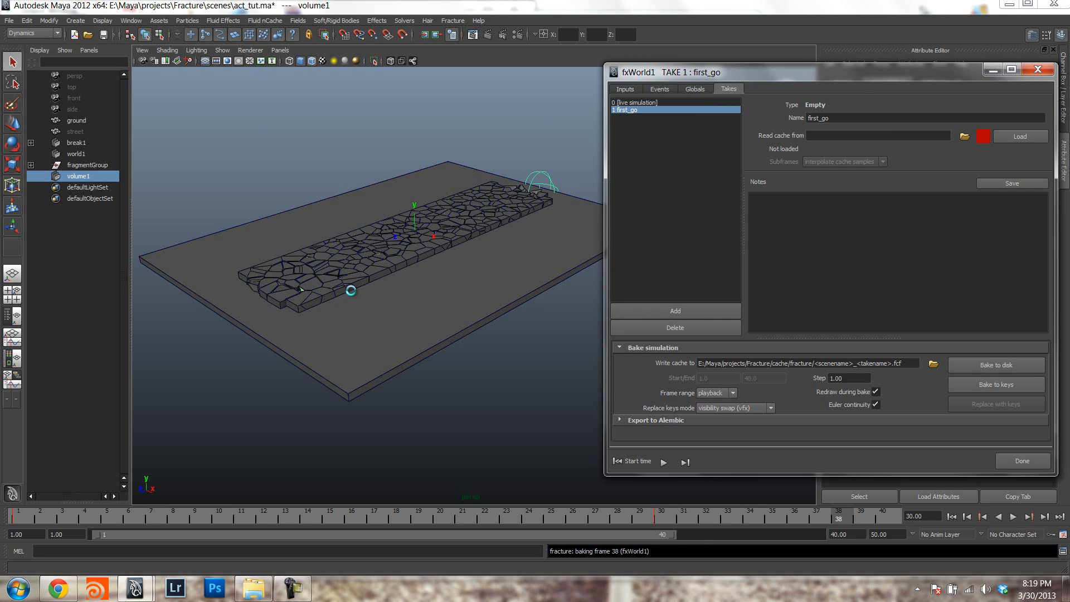
pyautogui.keyDown('alt'); pyautogui.moveTo(370, 305); pyautogui.dragTo(401, 235); pyautogui.keyUp('alt')
pyautogui.keyDown('alt'); pyautogui.moveTo(448, 272); pyautogui.dragTo(444, 287); pyautogui.keyUp('alt')
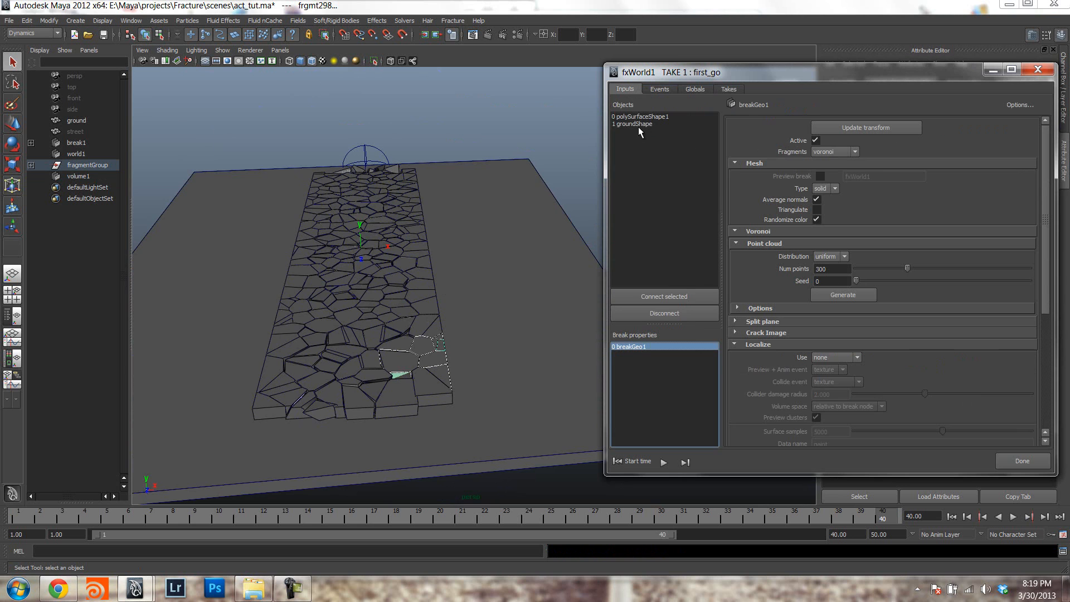
# Set the friction of both the street and the ground objects to 0.5.
pyautogui.keyDown('shift'); pyautogui.click(652, 122); pyautogui.keyUp('shift')
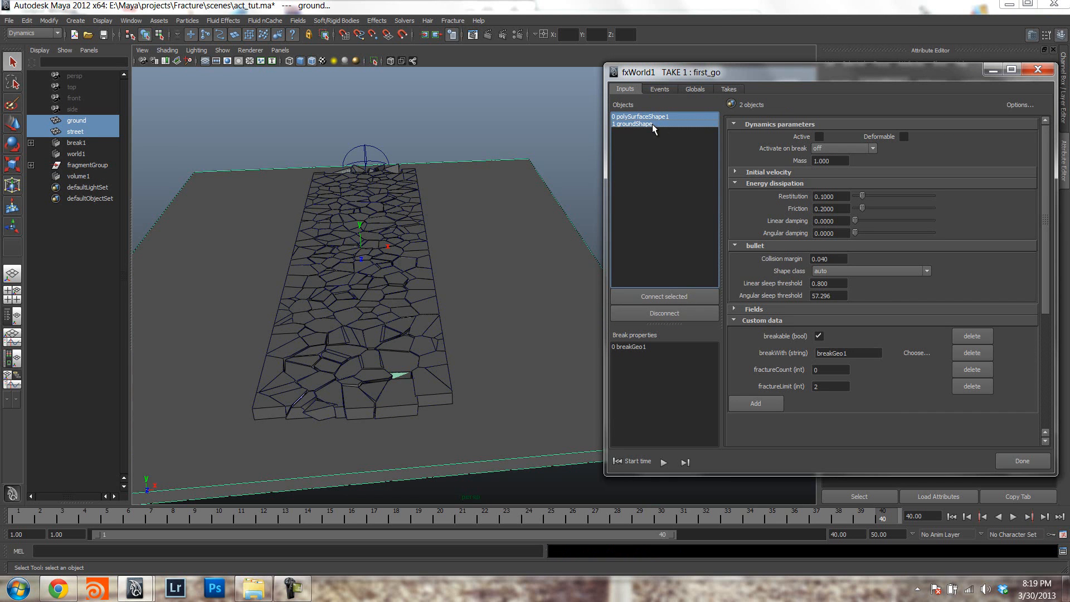
pyautogui.doubleClick(840, 209)
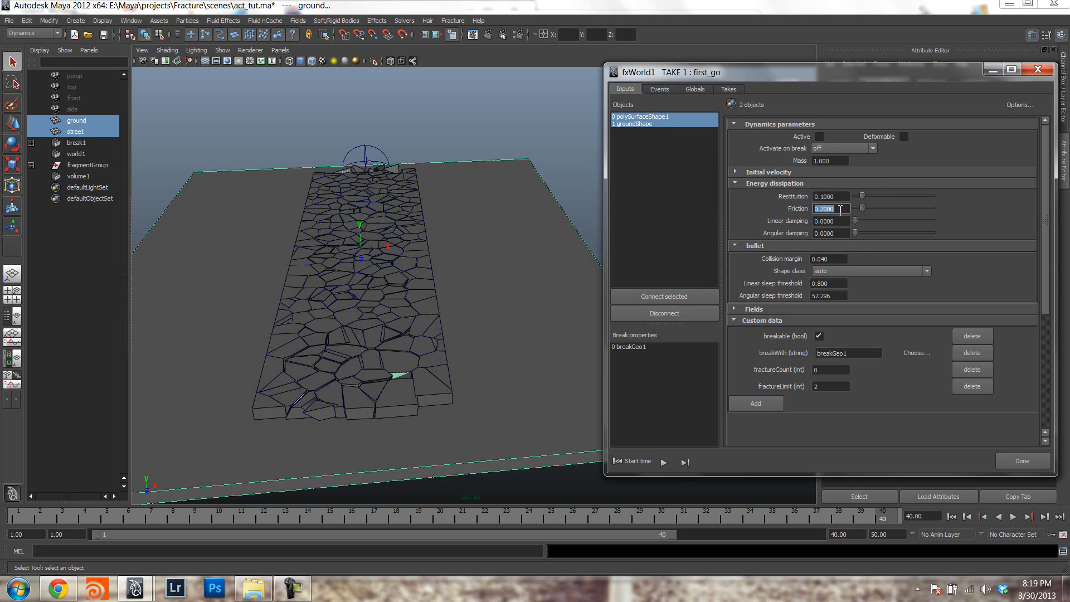
pyautogui.write('.5')
pyautogui.press('Return')
# Rebake the first_go take to disk over the existing cache and examine the street's contact with the ground from the side.
pyautogui.keyDown('alt'); pyautogui.moveTo(470, 270); pyautogui.dragTo(407, 256); pyautogui.keyUp('alt')
pyautogui.click(739, 87)
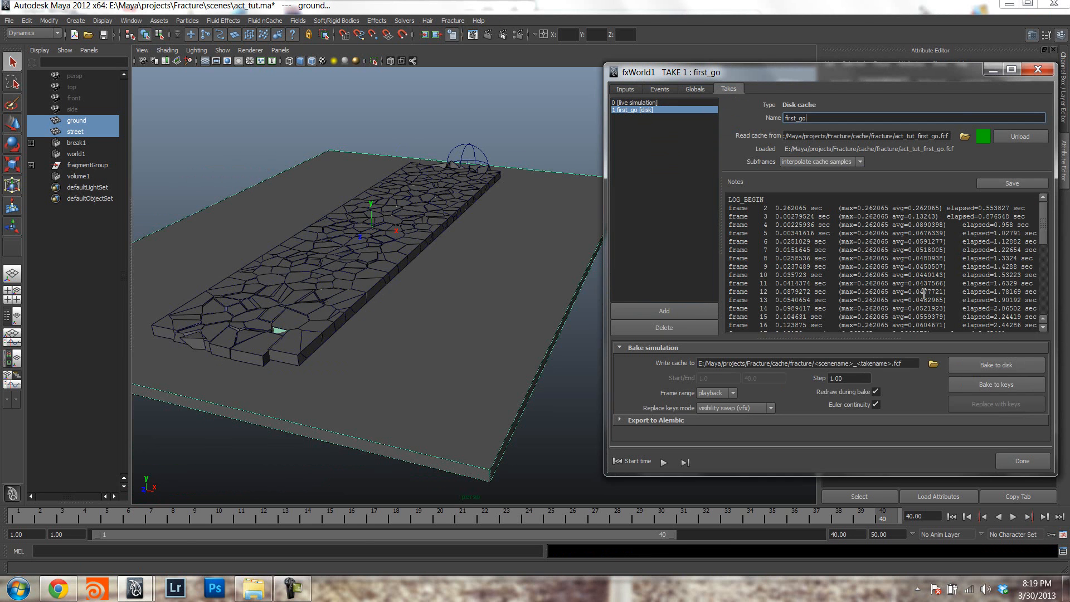
pyautogui.click(1018, 370)
pyautogui.click(804, 285)
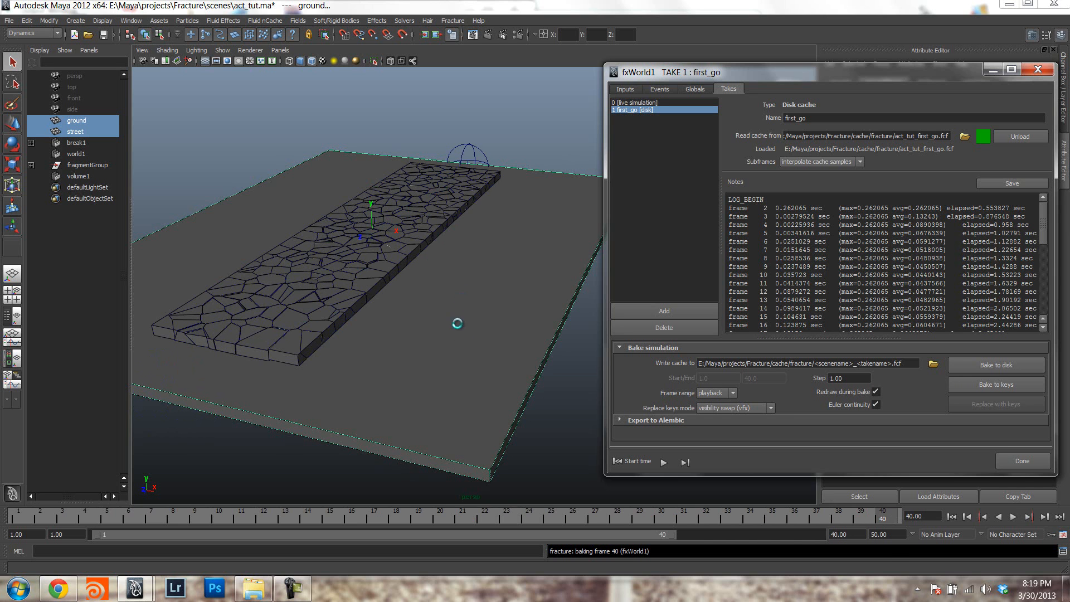
pyautogui.keyDown('alt'); pyautogui.moveTo(378, 349); pyautogui.dragTo(426, 239); pyautogui.keyUp('alt')
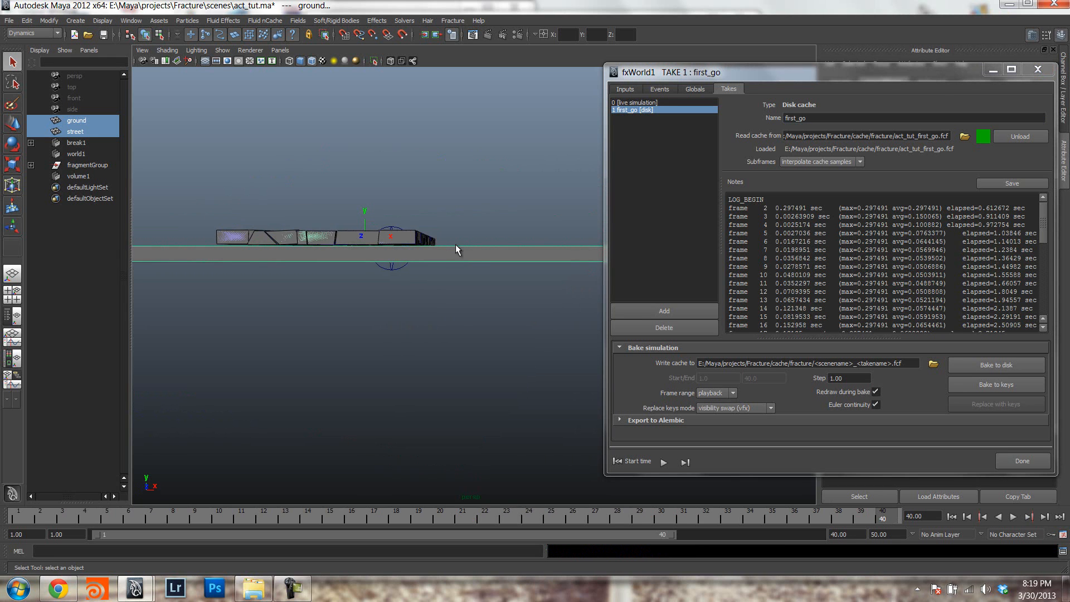
pyautogui.keyDown('alt'); pyautogui.moveTo(477, 270); pyautogui.dragTo(491, 270); pyautogui.keyUp('alt')
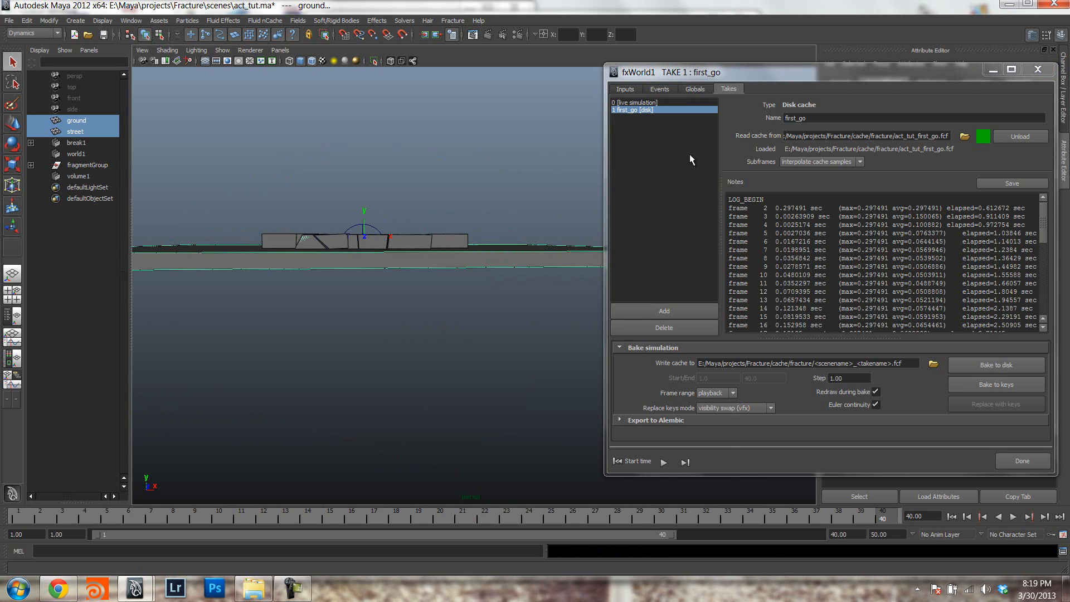
# Switch to the live simulation take and move the ground slightly down beneath the street.
pyautogui.click(660, 103)
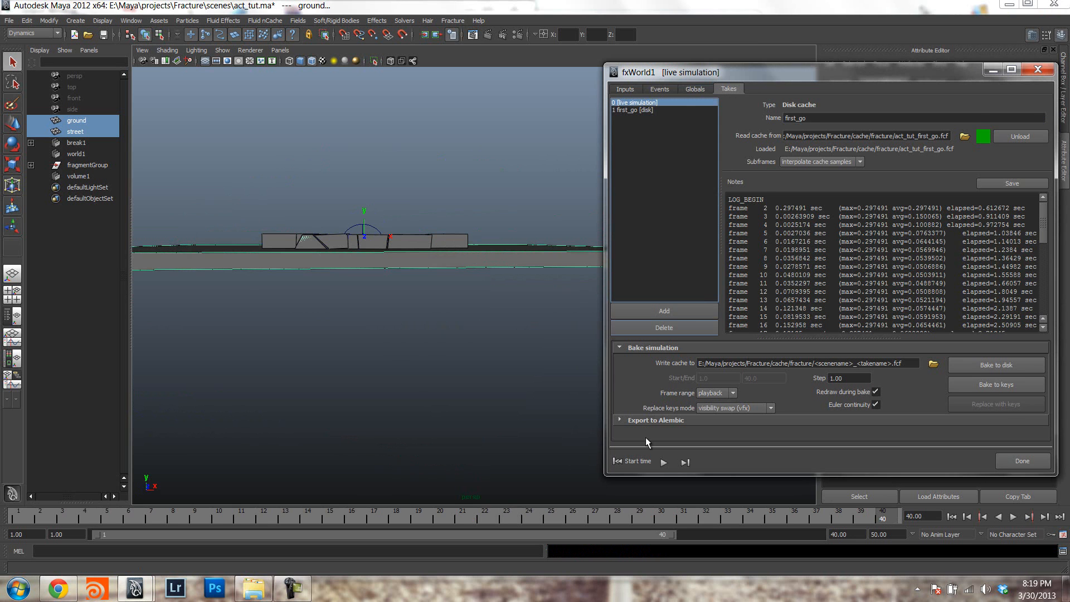
pyautogui.keyDown('alt'); pyautogui.moveTo(455, 280); pyautogui.dragTo(456, 289); pyautogui.keyUp('alt')
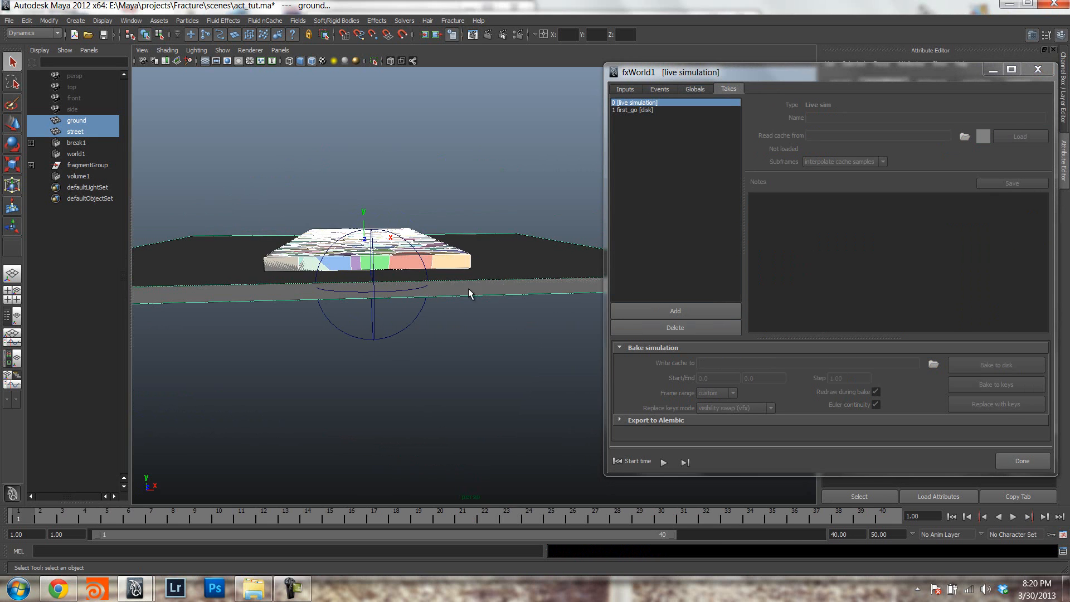
pyautogui.click(500, 287)
pyautogui.press('w')
pyautogui.keyDown('alt'); pyautogui.moveTo(429, 246); pyautogui.dragTo(428, 228); pyautogui.keyUp('alt')
pyautogui.moveTo(364, 214); pyautogui.dragTo(362, 217)
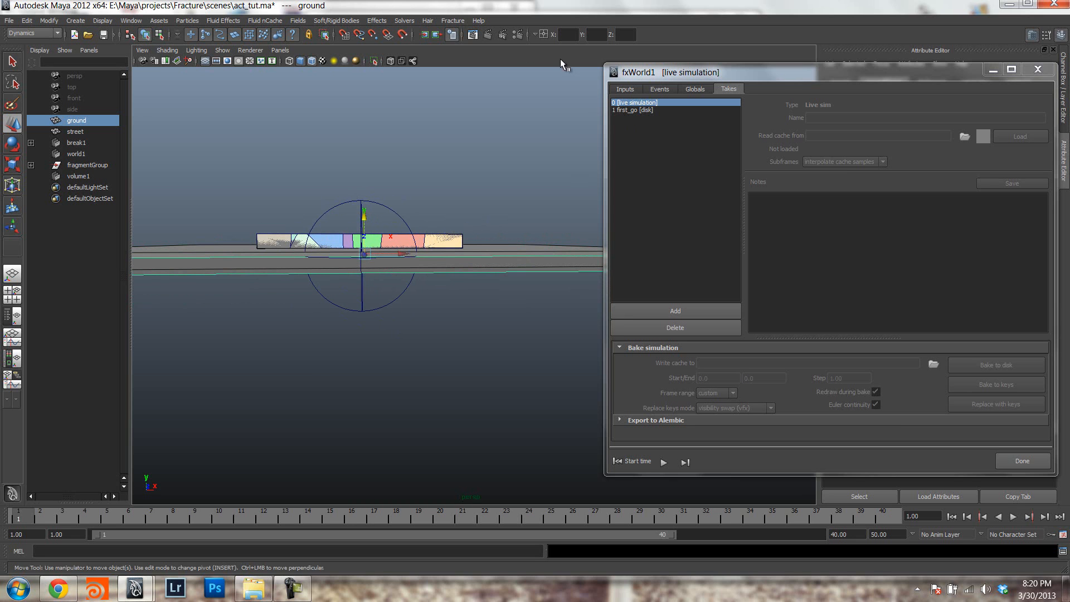
# Set the ground's current position as its initial state and return the simulation to the start time.
pyautogui.click(451, 21)
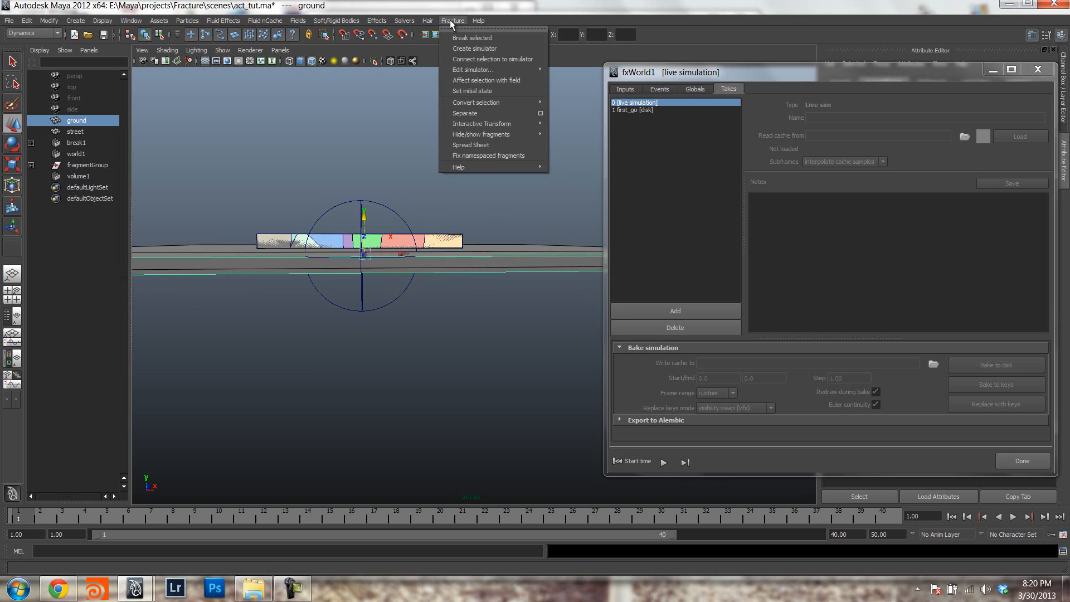
pyautogui.click(479, 92)
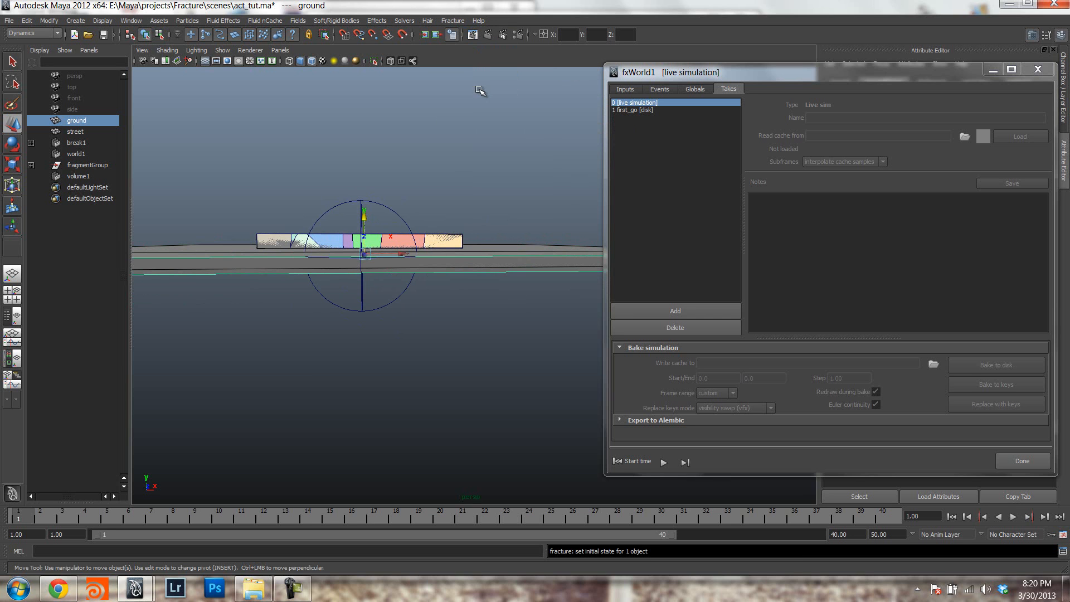
pyautogui.click(630, 460)
# Rebake the first_go take to disk over its existing cache and inspect the fractured street resting on the ground.
pyautogui.keyDown('alt'); pyautogui.moveTo(489, 290); pyautogui.dragTo(478, 314); pyautogui.keyUp('alt')
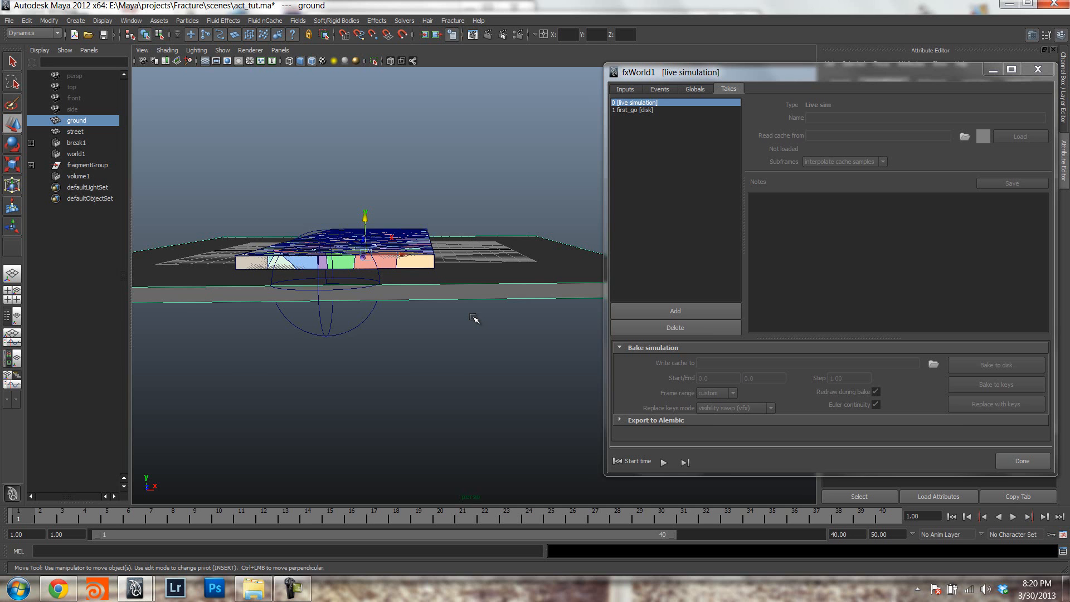
pyautogui.keyDown('alt'); pyautogui.moveTo(453, 294); pyautogui.dragTo(505, 270); pyautogui.keyUp('alt')
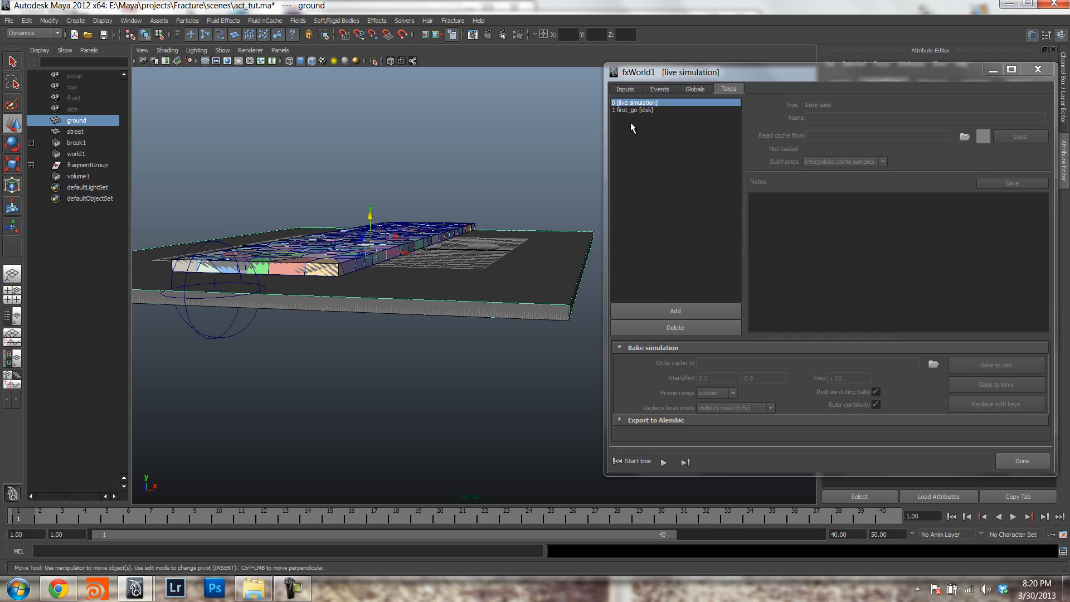
pyautogui.click(641, 111)
pyautogui.click(997, 366)
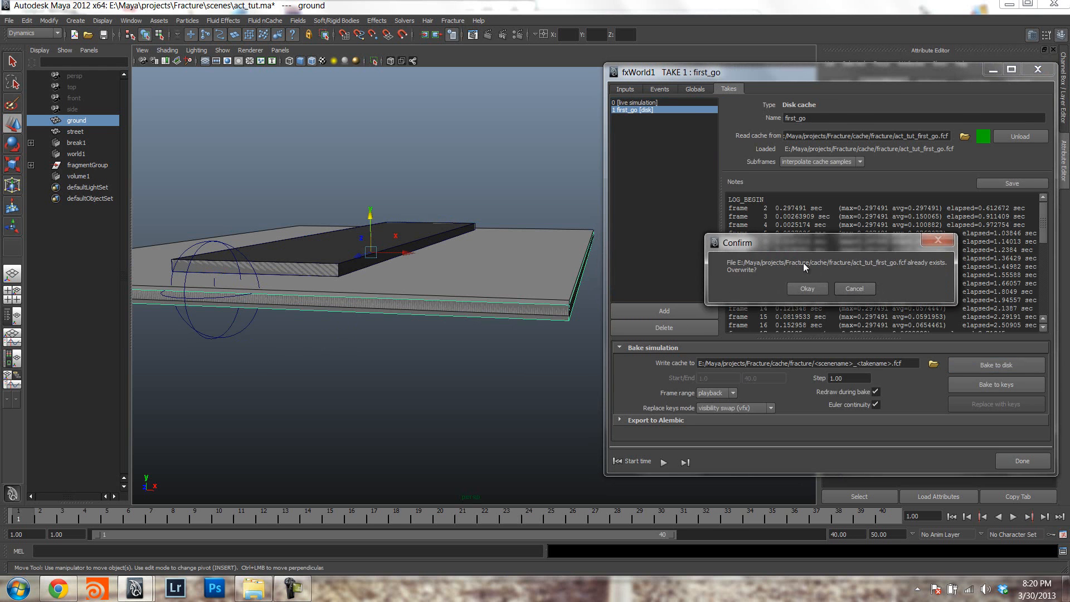
pyautogui.click(806, 288)
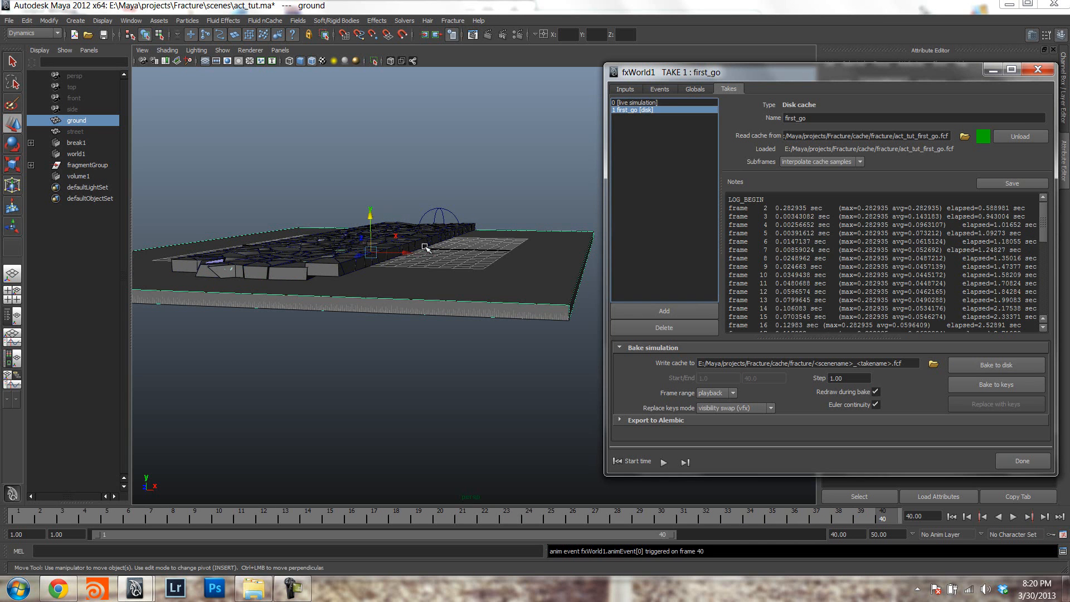
pyautogui.keyDown('alt'); pyautogui.moveTo(346, 294); pyautogui.dragTo(371, 267); pyautogui.keyUp('alt')
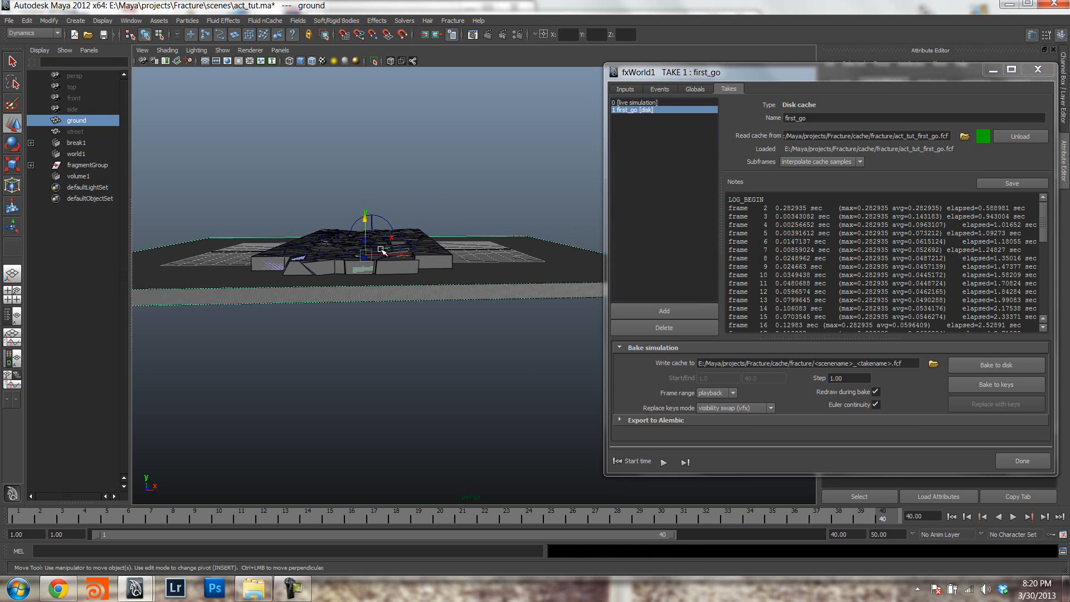
pyautogui.moveTo(417, 234)
pyautogui.keyDown('alt'); pyautogui.mouseDown()
pyautogui.moveTo(413, 262)
pyautogui.moveTo(415, 235)
pyautogui.mouseUp(); pyautogui.keyUp('alt')
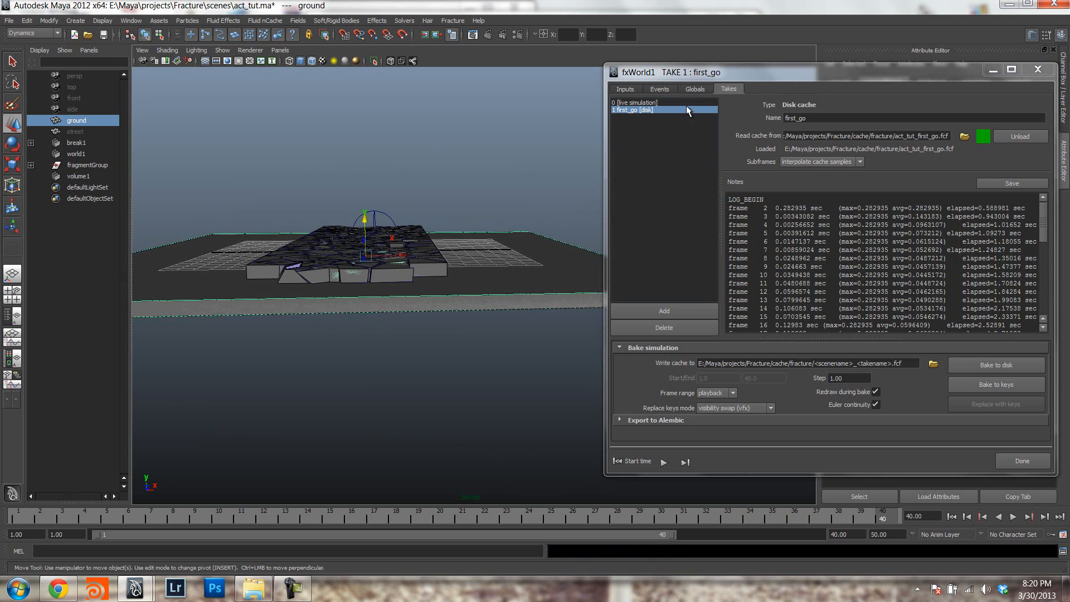
# Show the activate in volume event in an enlarged window, dismiss the Windows color scheme prompt, and give the modifiers area more room.
pyautogui.click(661, 90)
pyautogui.moveTo(746, 78); pyautogui.dragTo(673, 35)
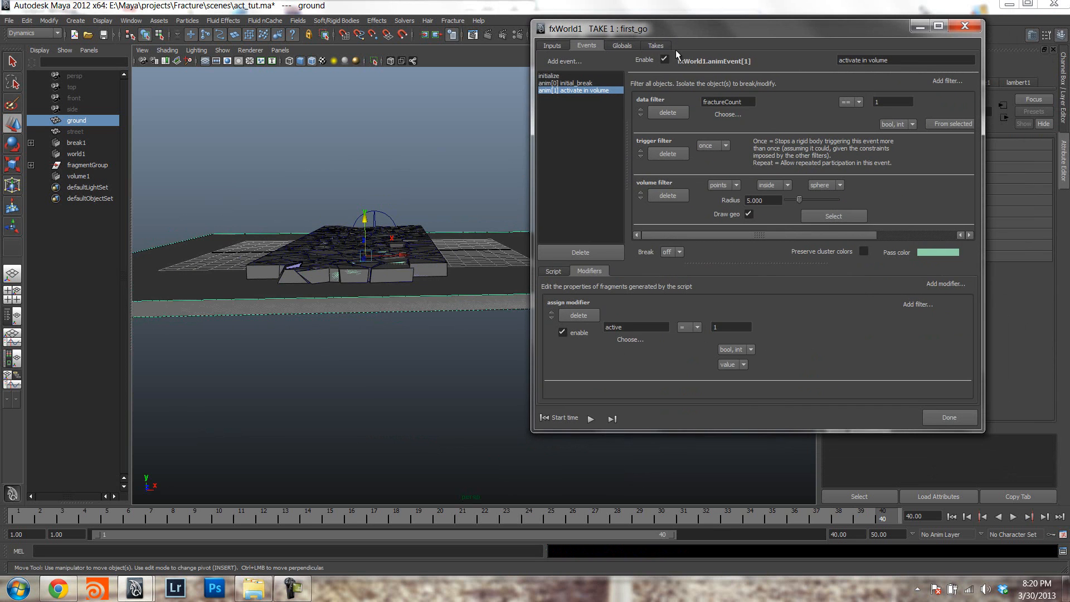
pyautogui.moveTo(984, 432); pyautogui.dragTo(1023, 462)
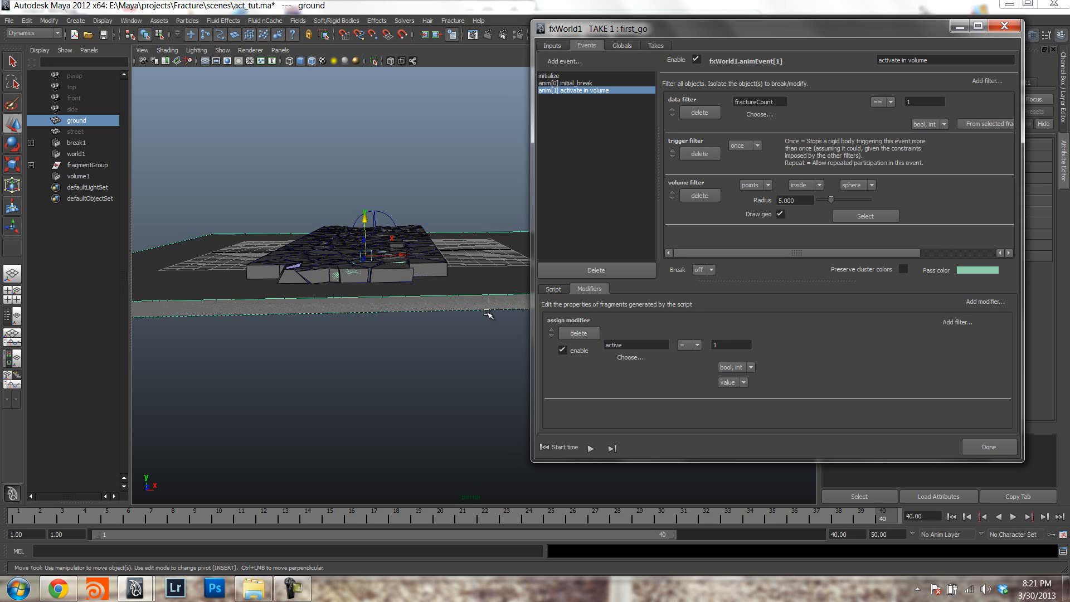
pyautogui.moveTo(665, 28); pyautogui.dragTo(644, 25)
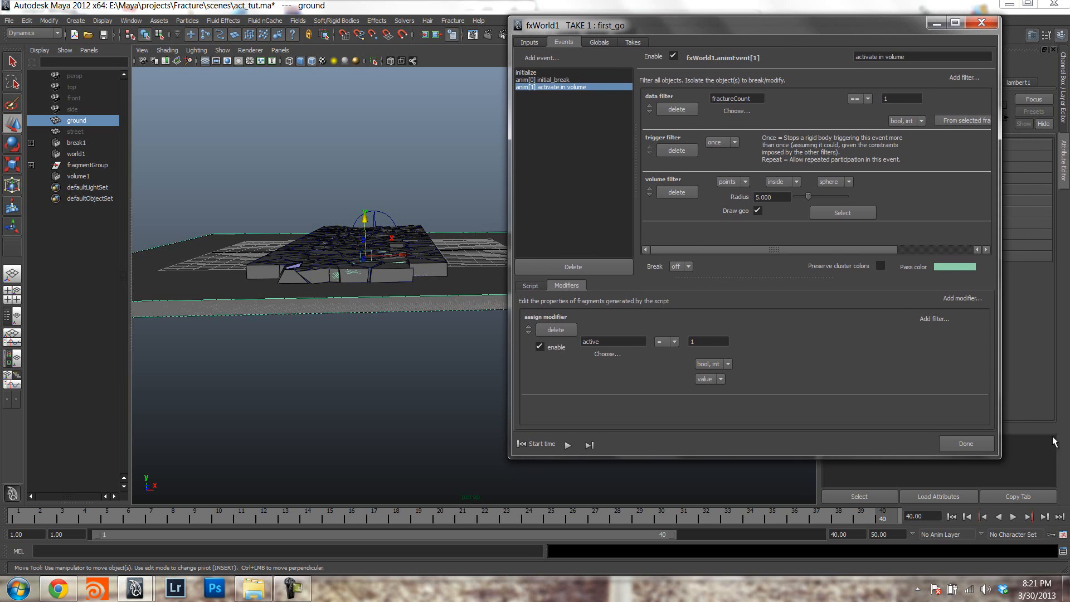
pyautogui.moveTo(1000, 458); pyautogui.dragTo(1029, 495)
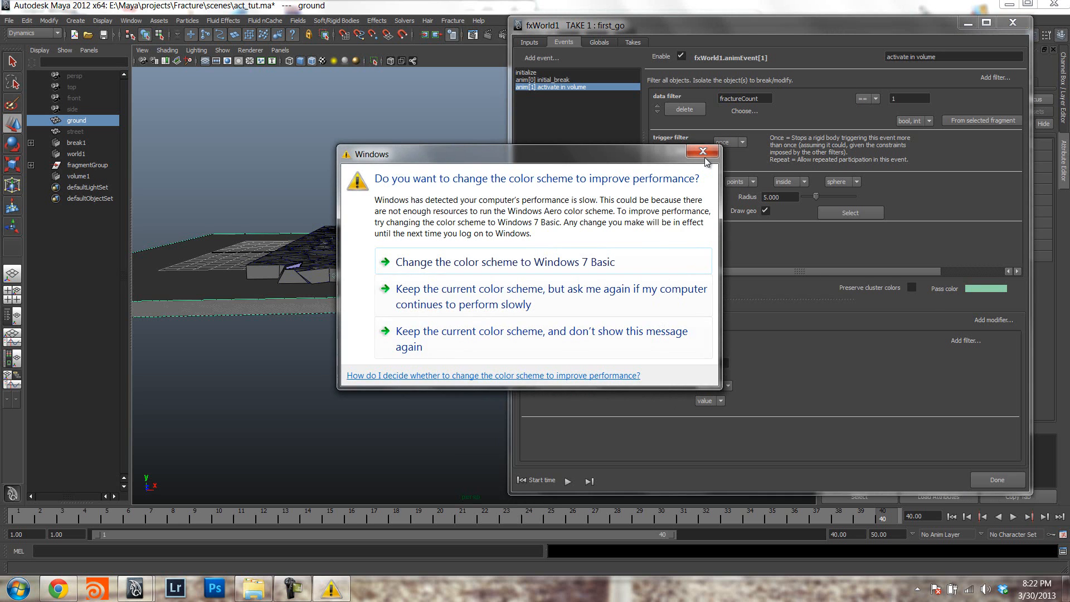
pyautogui.click(702, 152)
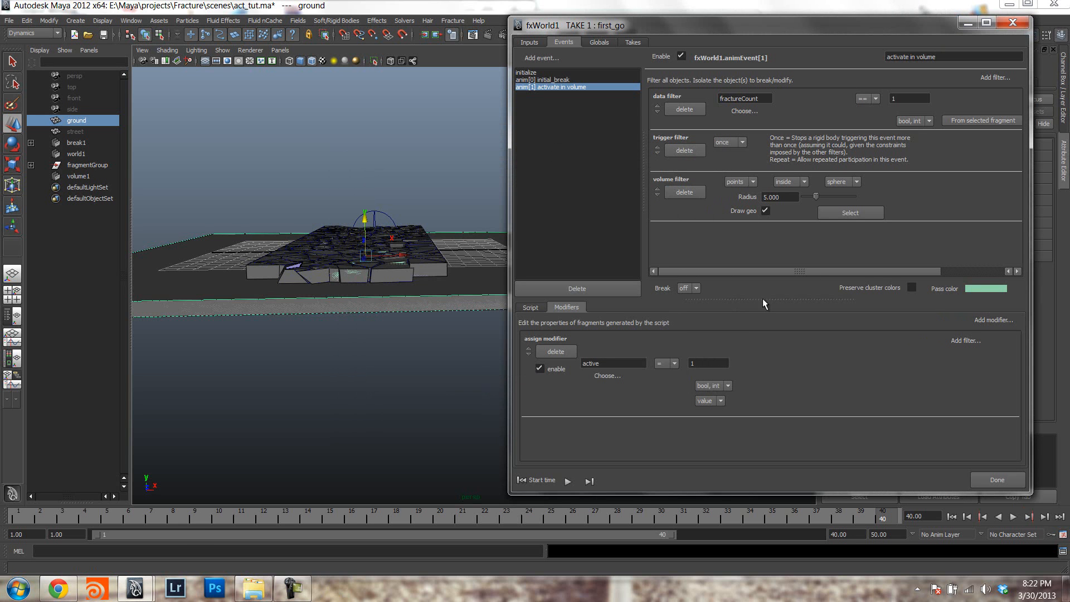
pyautogui.moveTo(763, 299); pyautogui.dragTo(767, 246)
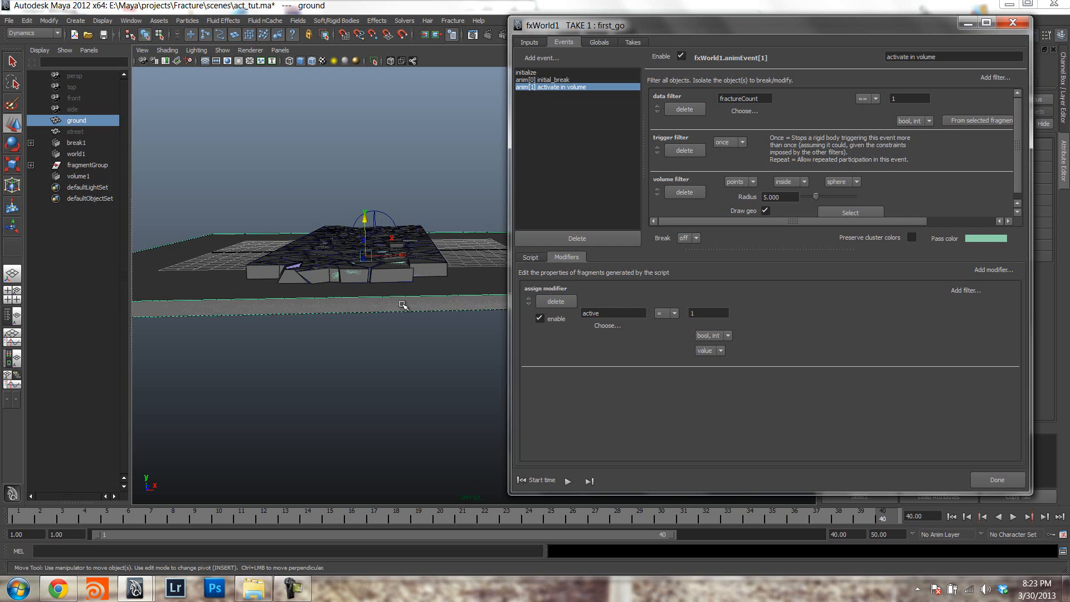
pyautogui.keyDown('alt'); pyautogui.moveTo(388, 299); pyautogui.dragTo(389, 296); pyautogui.keyUp('alt')
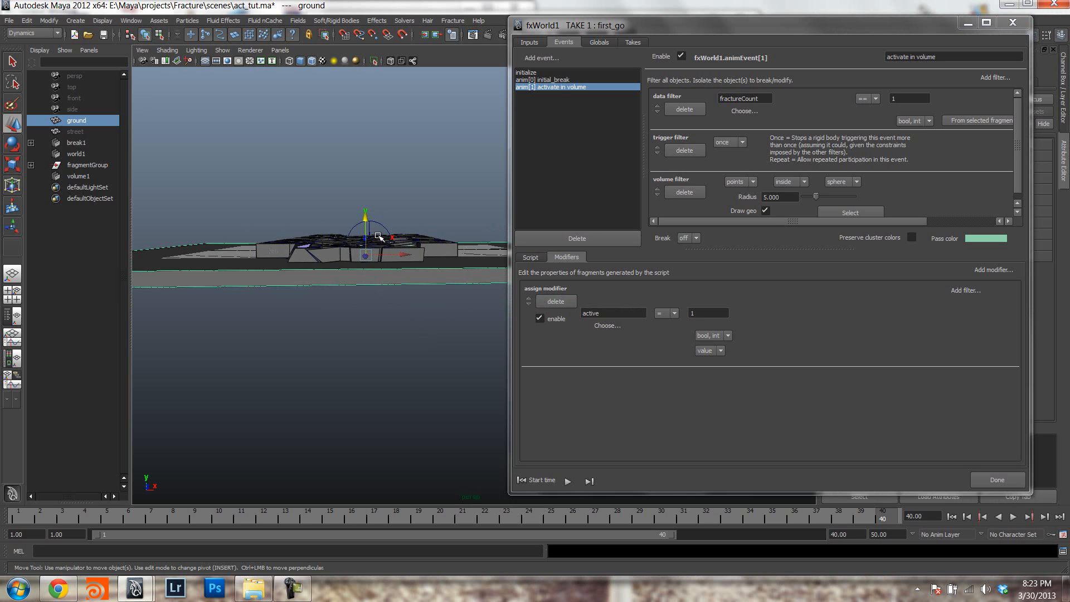
pyautogui.click(973, 290)
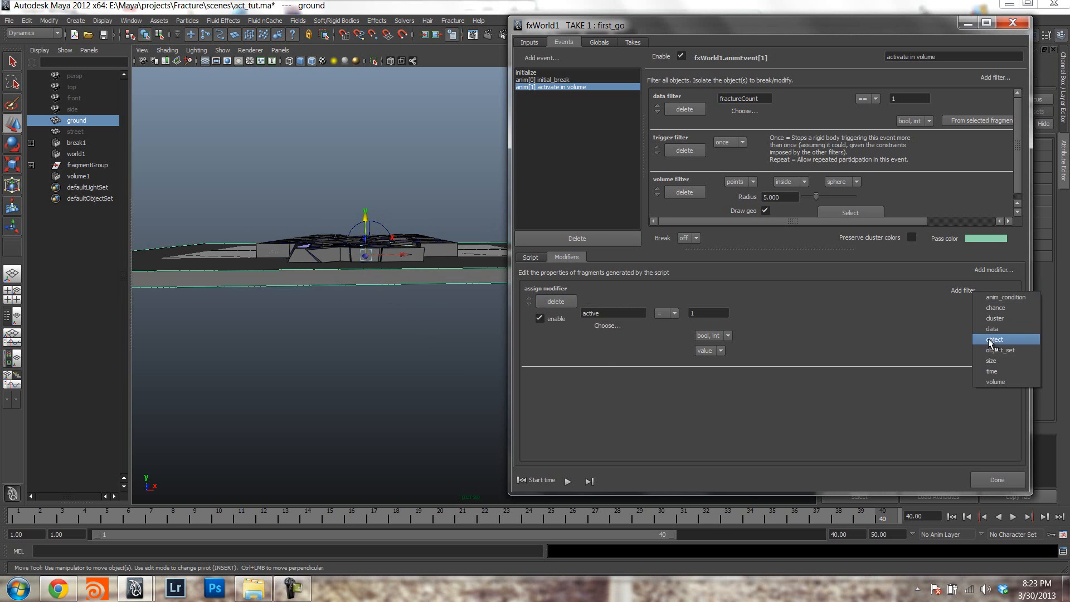
pyautogui.click(831, 315)
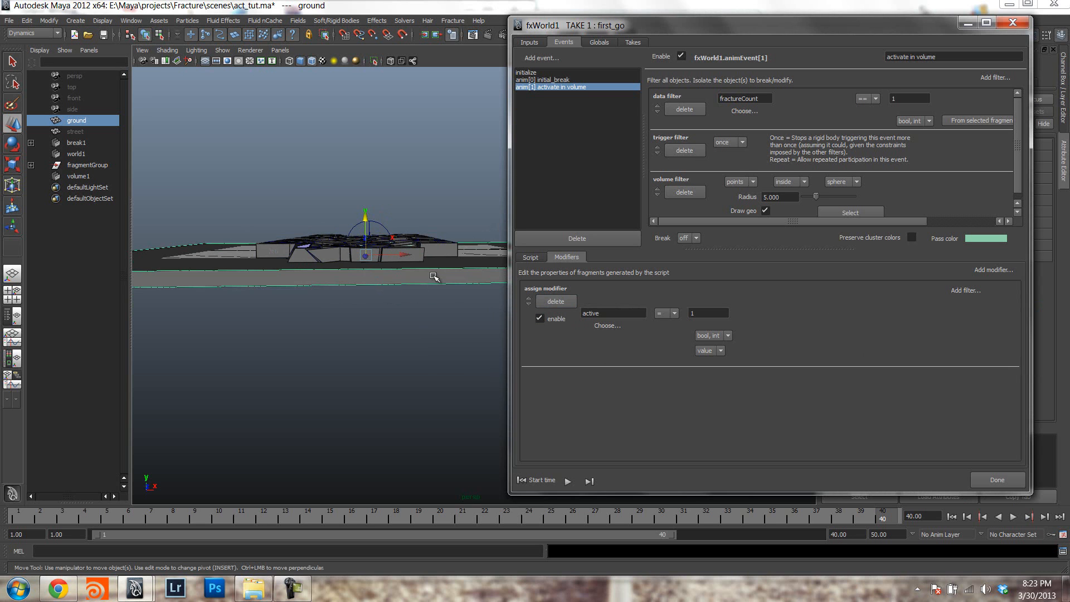
pyautogui.click(970, 294)
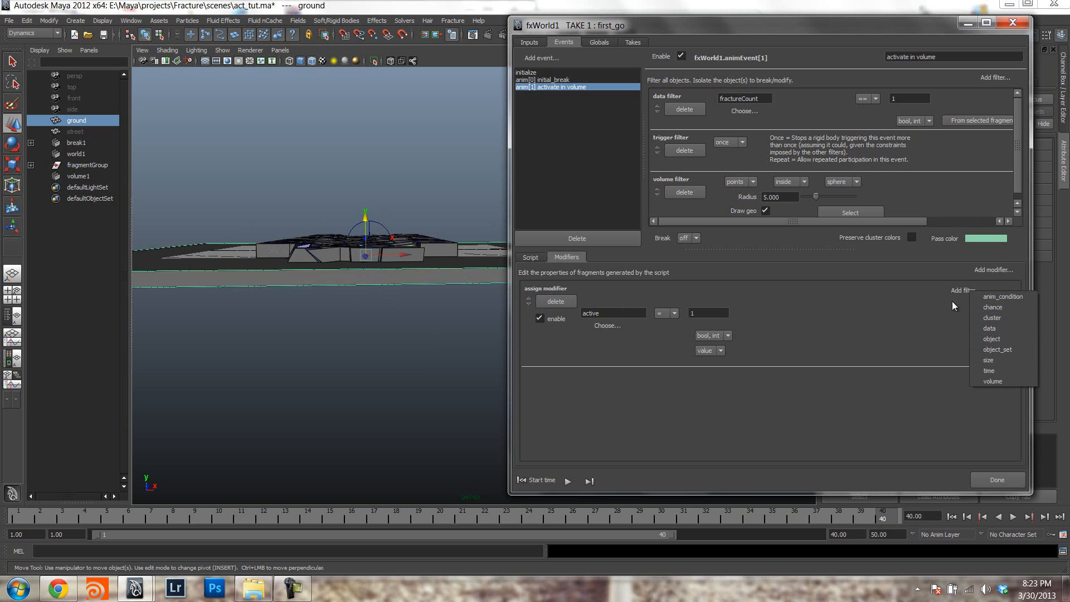
pyautogui.click(878, 344)
# Add a randomize modifier to the activate in volume event and have it act on the fragments' velocity.
pyautogui.click(988, 269)
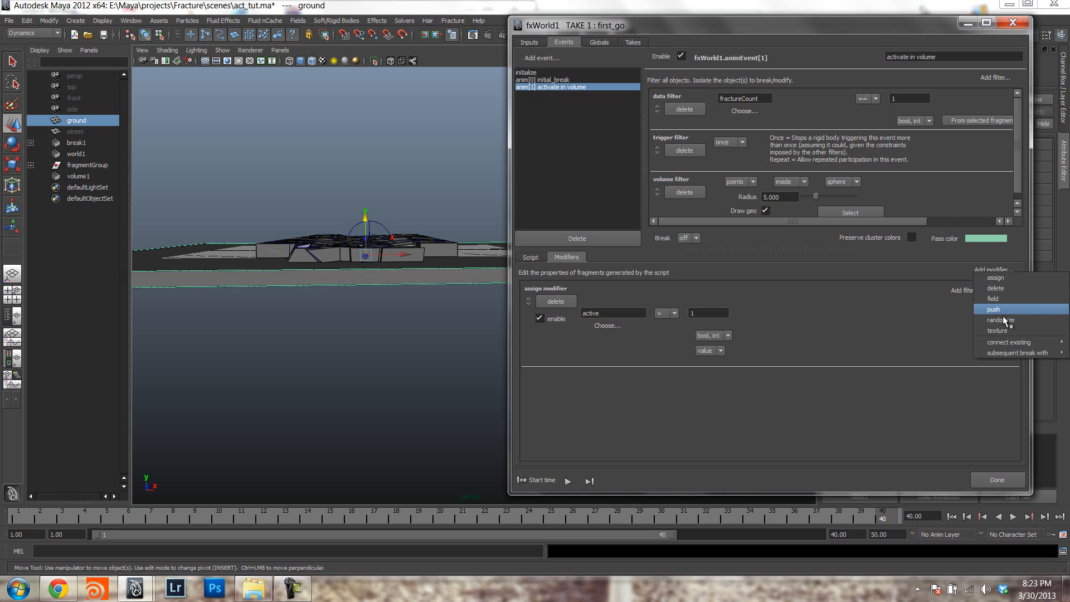
pyautogui.click(743, 421)
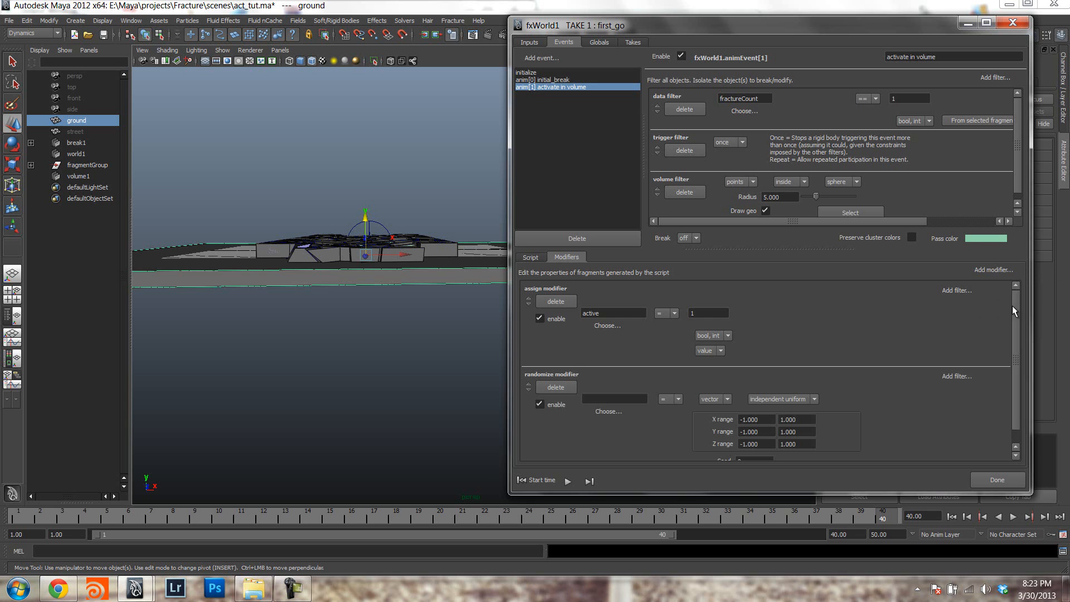
pyautogui.moveTo(1011, 307); pyautogui.dragTo(1012, 323)
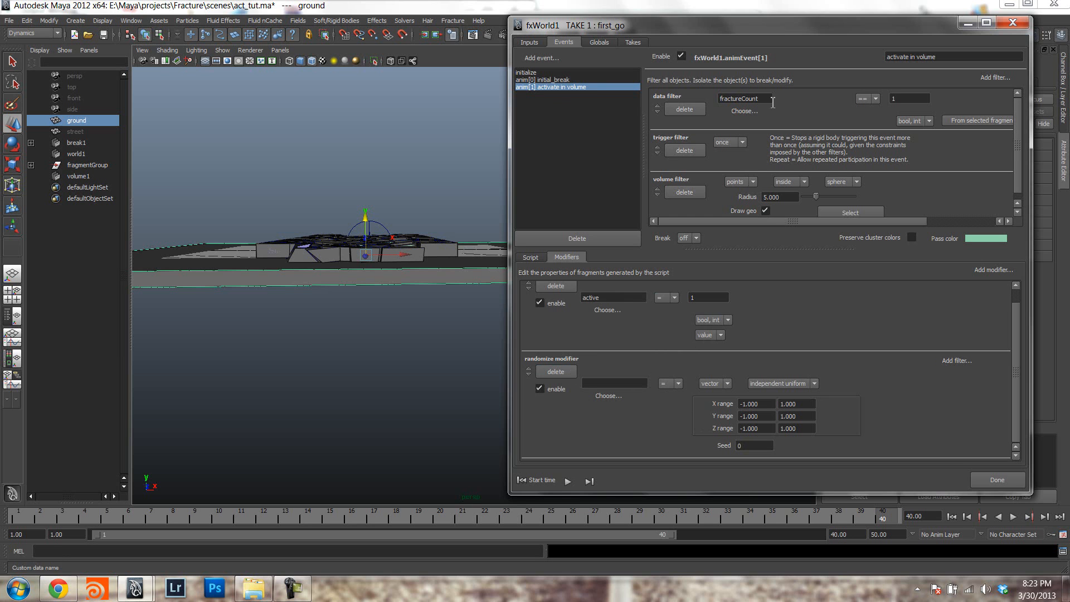
pyautogui.click(619, 396)
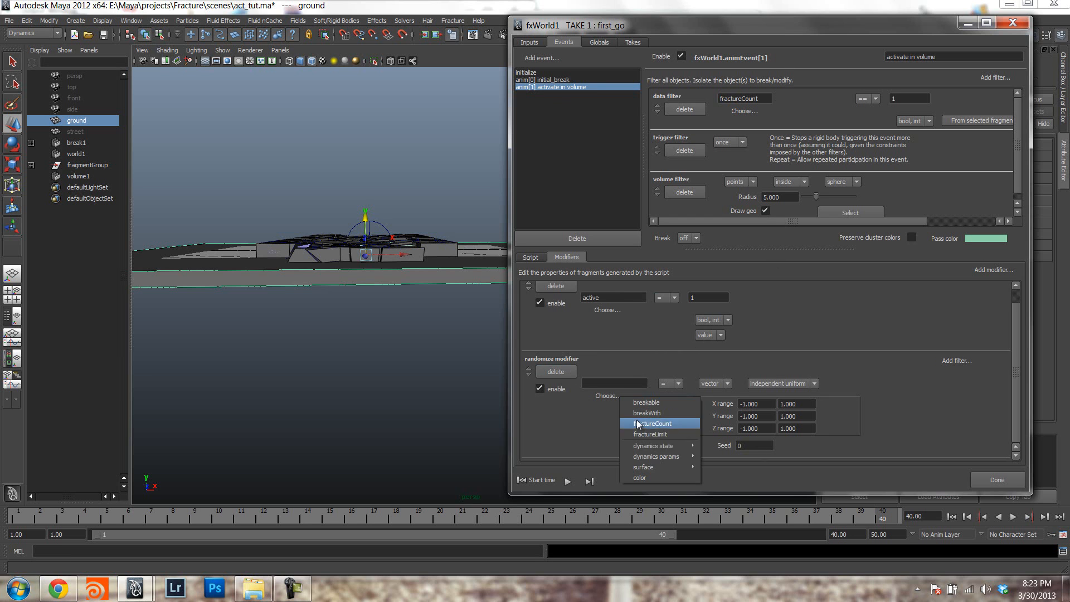
pyautogui.moveTo(658, 446)
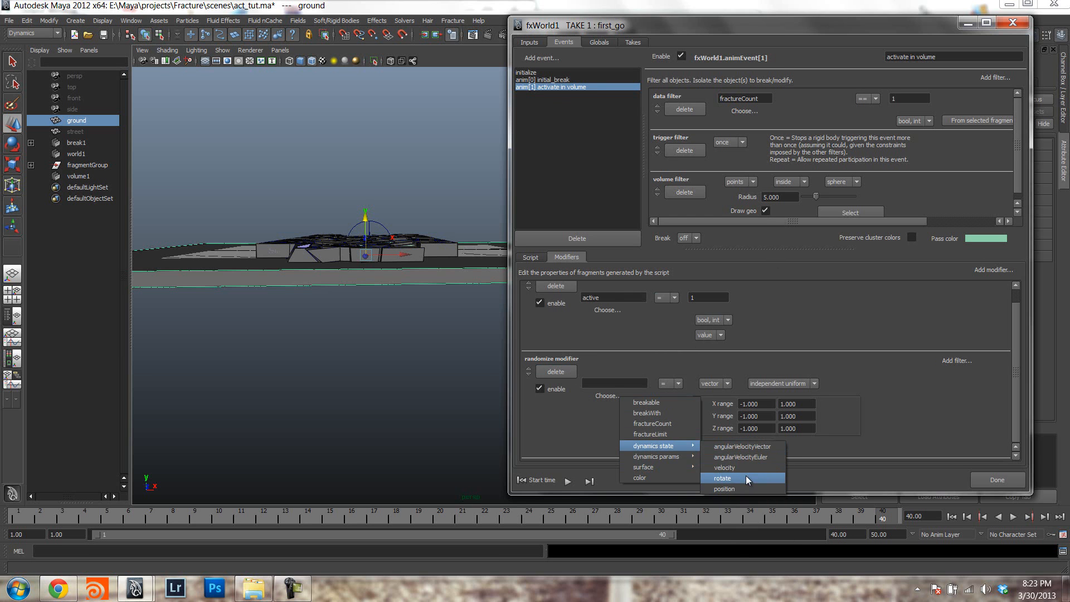
pyautogui.click(747, 468)
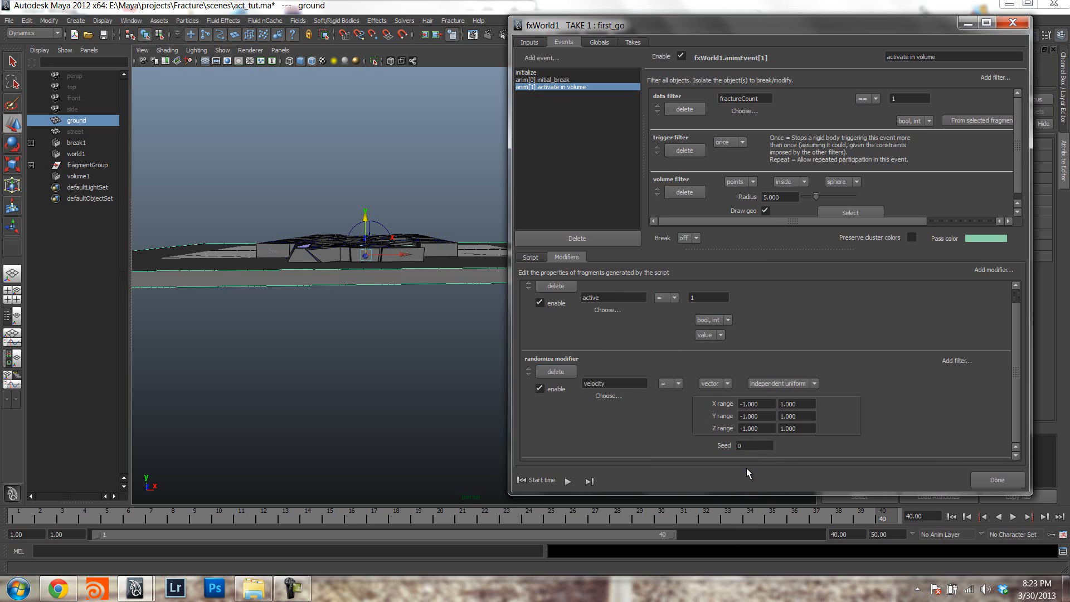
# Set the velocity randomize modifier's Y range from 10 to 40.
pyautogui.click(768, 417)
pyautogui.doubleClick(768, 417)
pyautogui.write('10')
pyautogui.press('Tab')
pyautogui.write('40')
pyautogui.press('Return')
# Create a take named vel_mod, bake it to disk over the existing cache file, and inspect the thrown fragments from above.
pyautogui.click(632, 42)
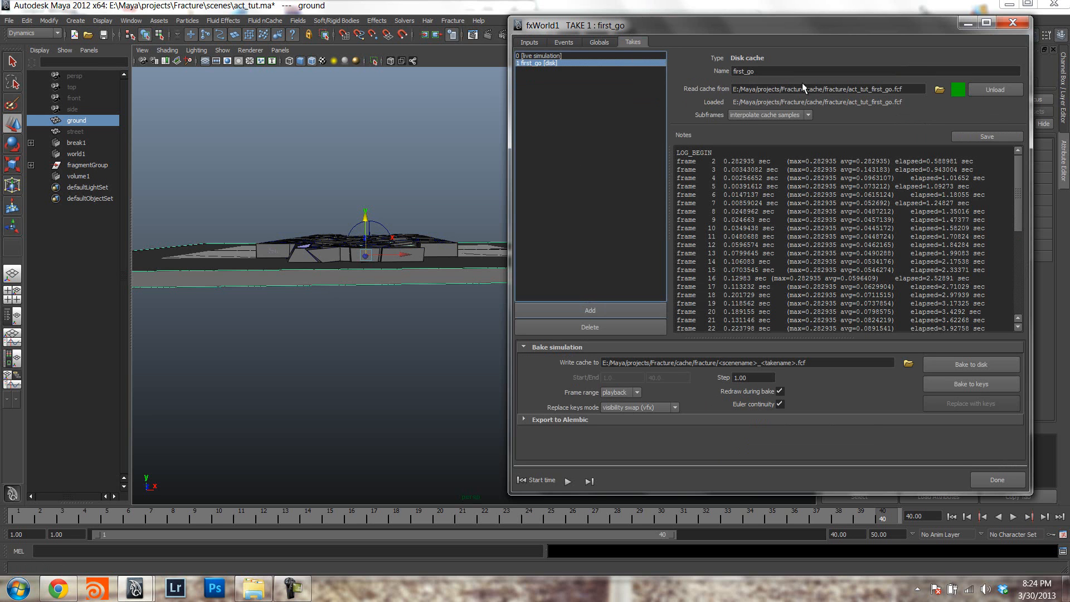
pyautogui.doubleClick(782, 74)
pyautogui.write('vel_mod')
pyautogui.press('Return')
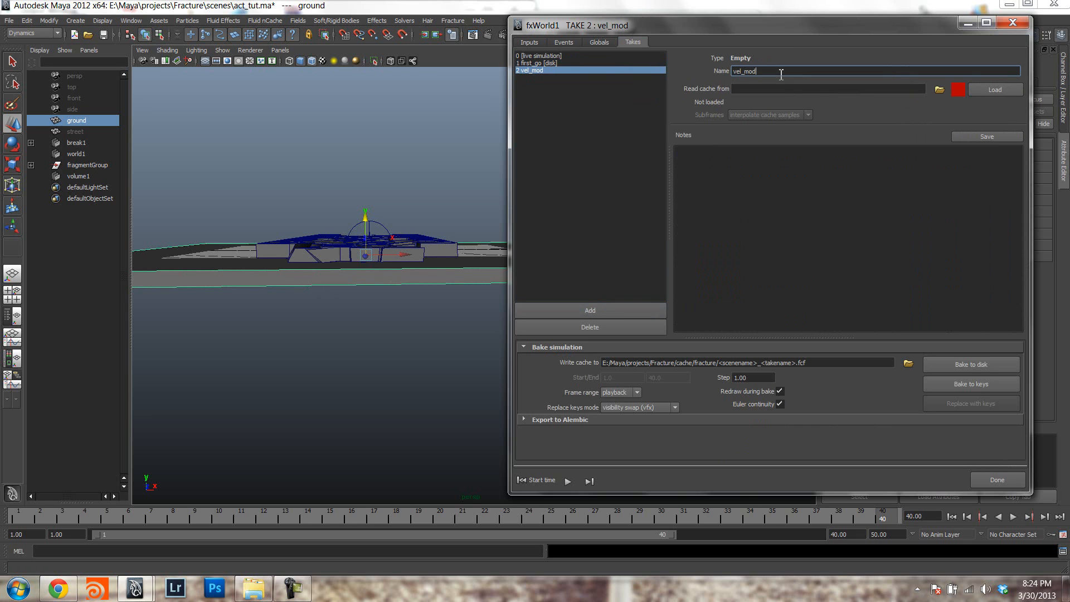
pyautogui.click(988, 368)
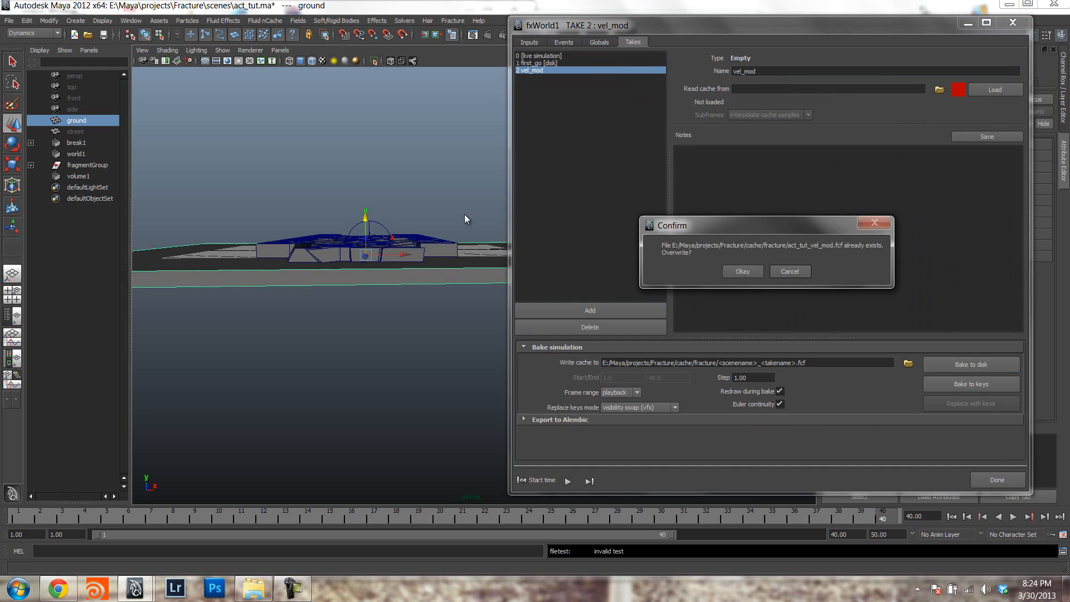
pyautogui.click(743, 271)
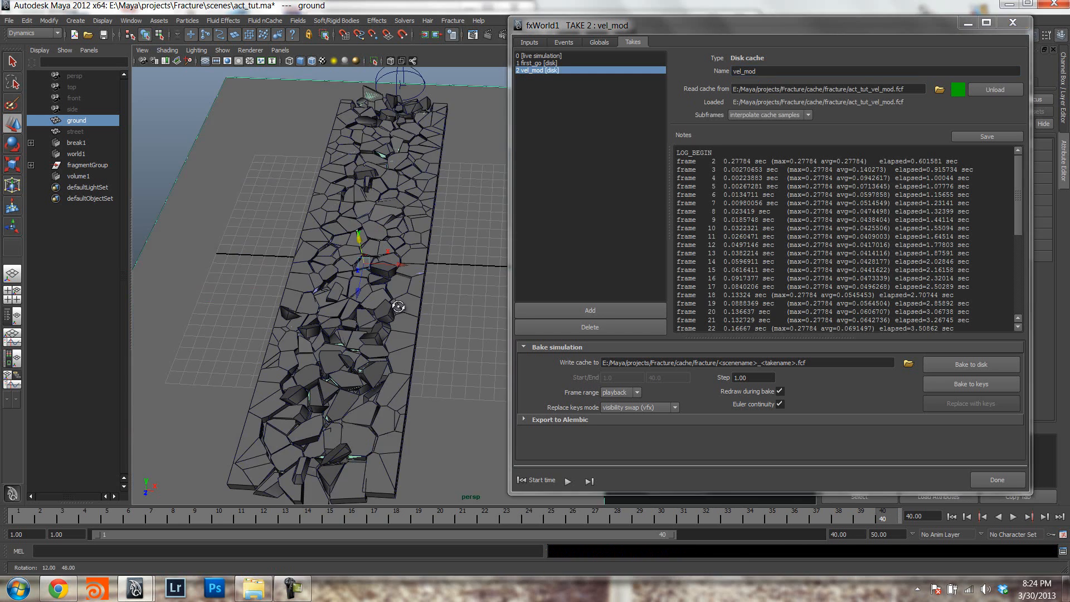
pyautogui.keyDown('alt'); pyautogui.moveTo(389, 290); pyautogui.dragTo(381, 371); pyautogui.keyUp('alt')
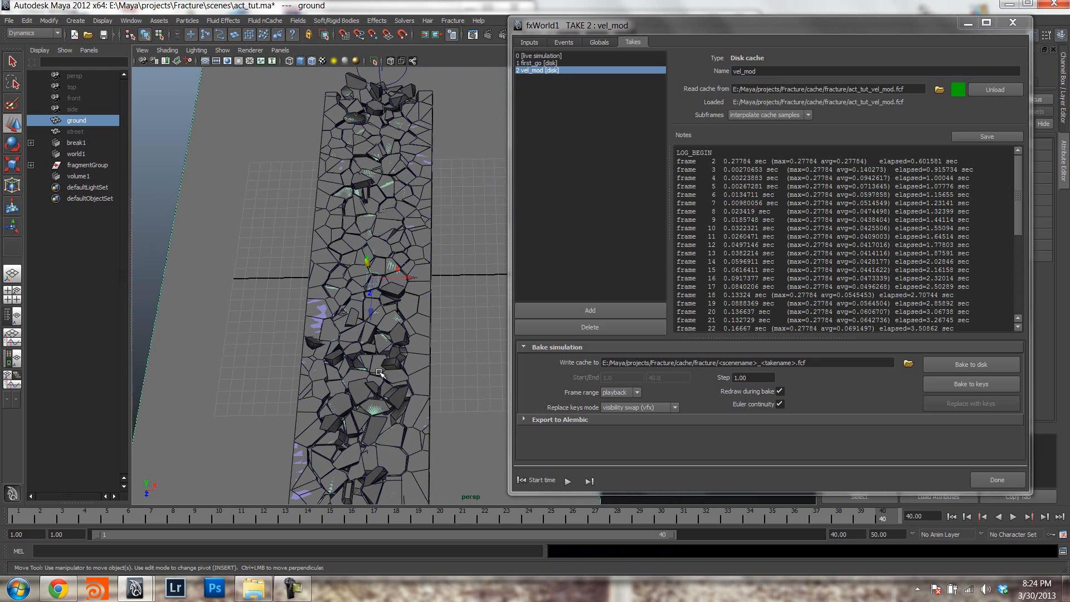
pyautogui.keyDown('alt'); pyautogui.moveTo(406, 237); pyautogui.dragTo(362, 234); pyautogui.keyUp('alt')
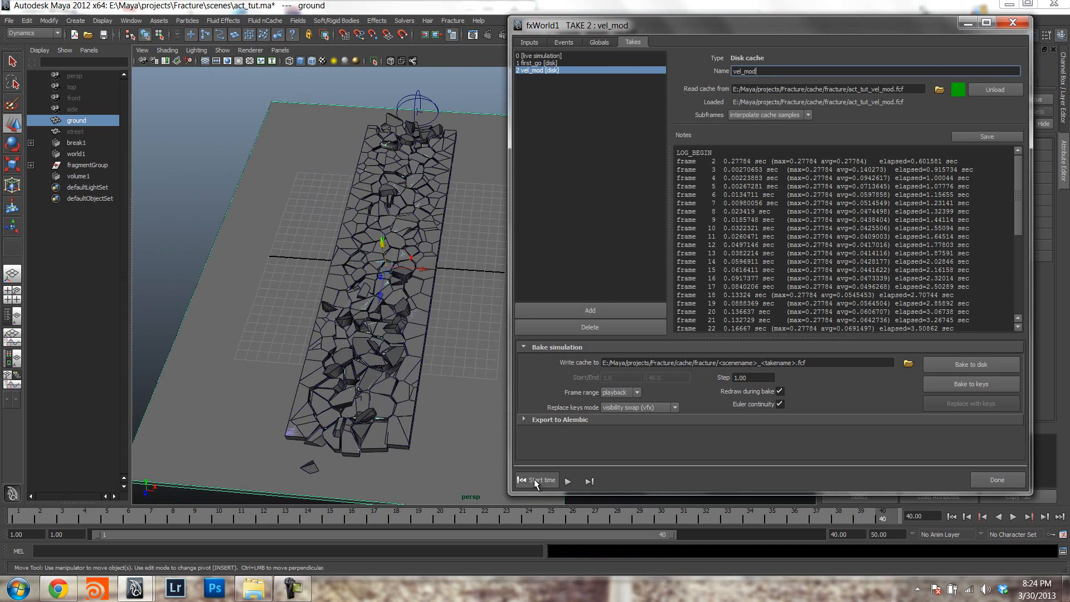
# Return to the start time in the live simulation take and regenerate breakGeo1's point cloud with 400 points.
pyautogui.click(534, 480)
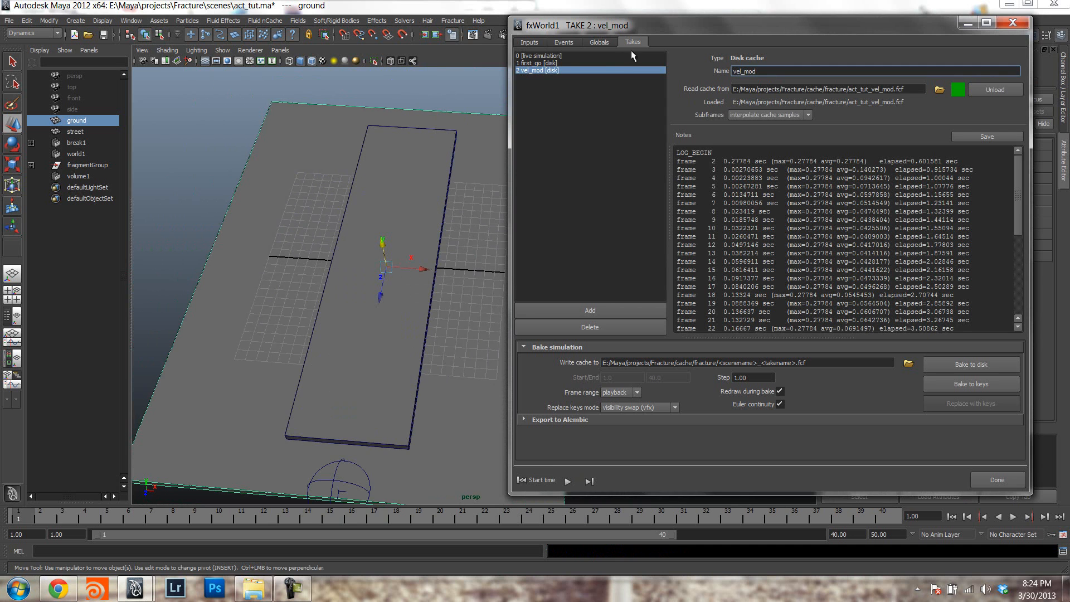
pyautogui.click(540, 56)
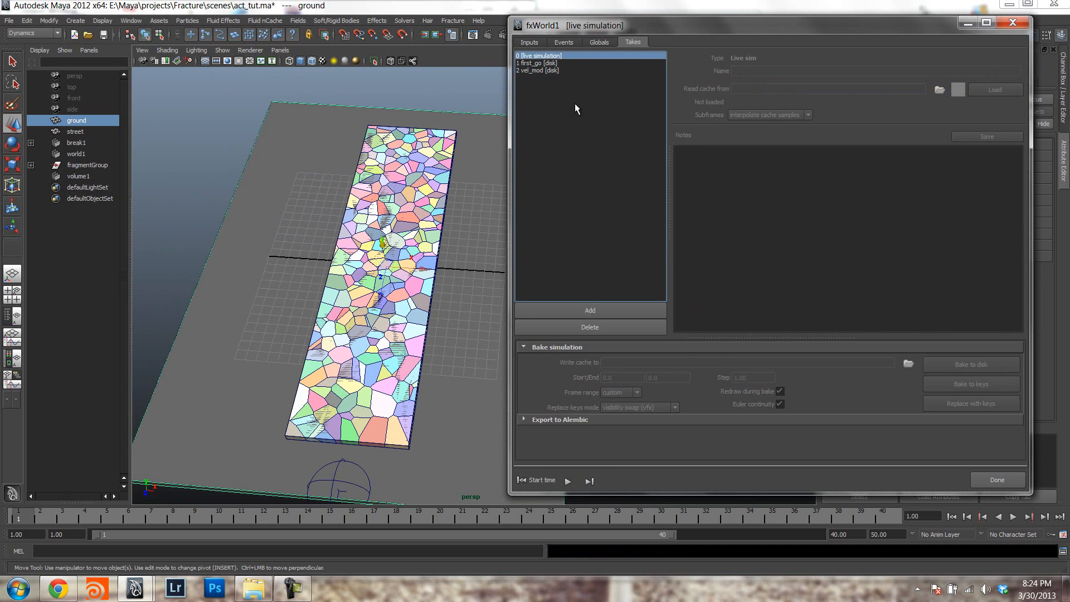
pyautogui.click(529, 42)
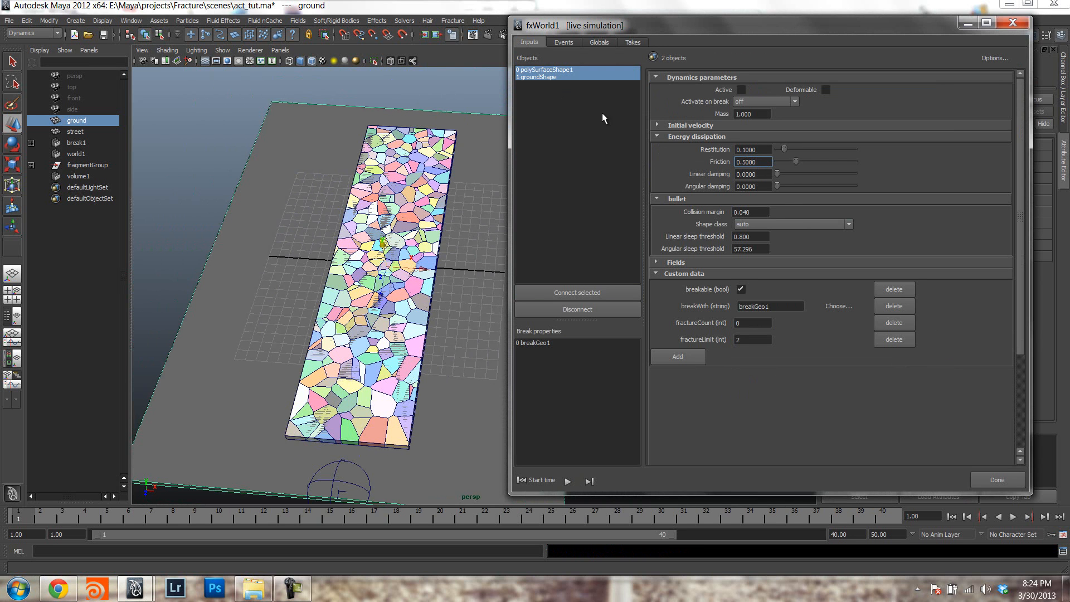
pyautogui.click(544, 344)
pyautogui.click(607, 147)
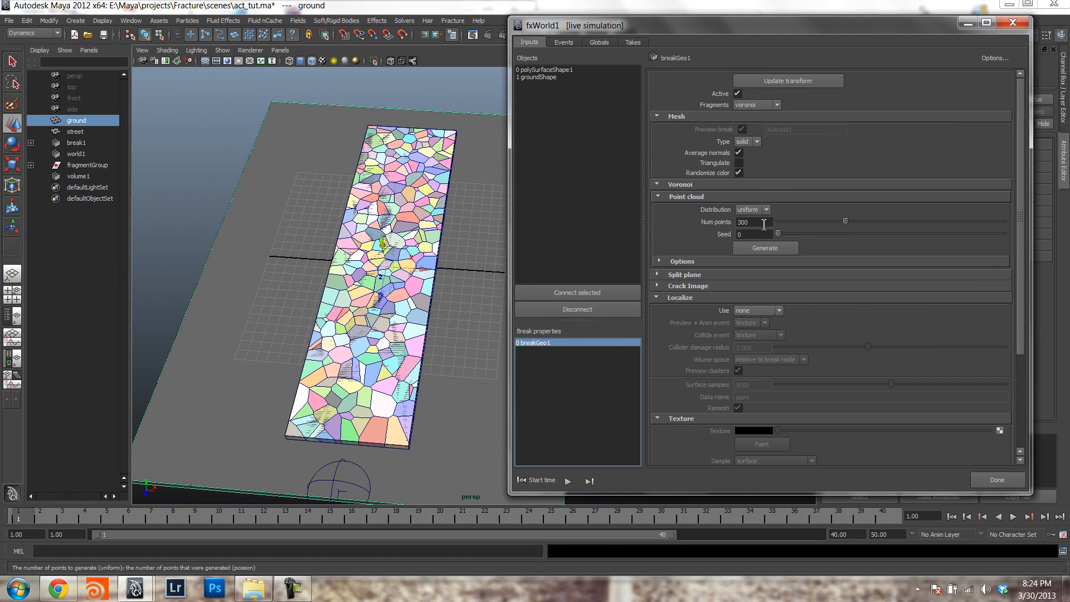
pyautogui.doubleClick(758, 221)
pyautogui.write('400')
pyautogui.press('Return')
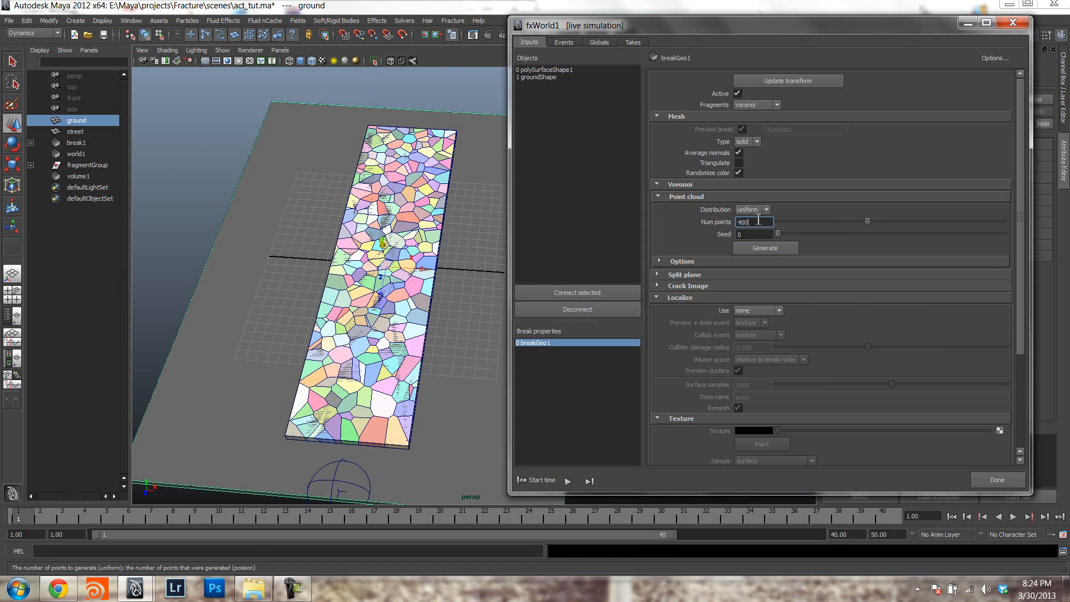
pyautogui.click(767, 249)
pyautogui.keyDown('alt'); pyautogui.moveTo(424, 235); pyautogui.dragTo(471, 217); pyautogui.keyUp('alt')
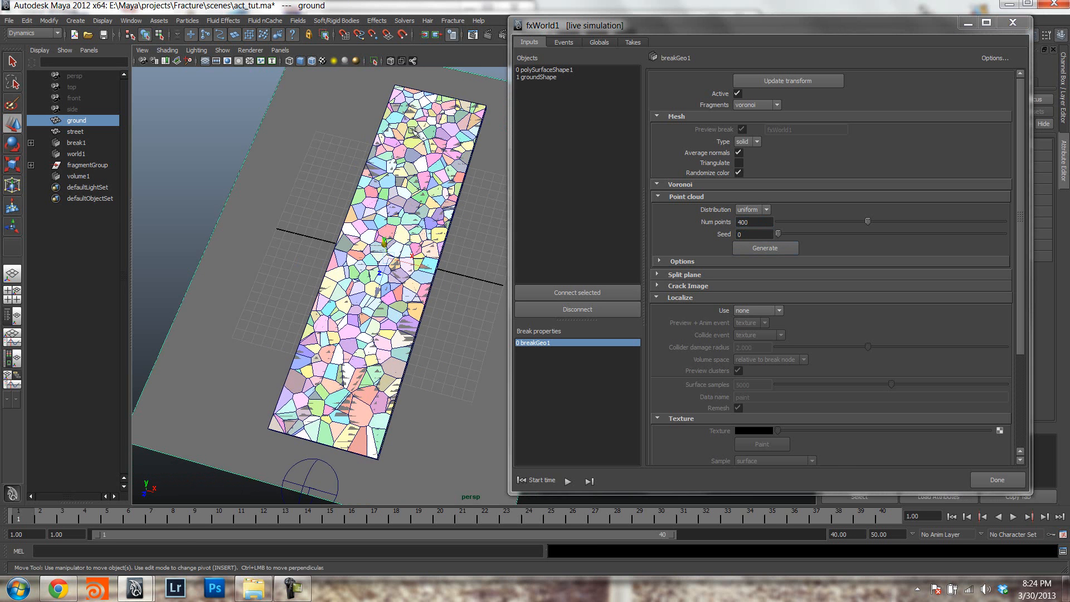
pyautogui.keyDown('alt'); pyautogui.moveTo(463, 286); pyautogui.dragTo(467, 248); pyautogui.keyUp('alt')
# Rebake the vel_mod take to disk with the 400-point break, overwriting its existing cache file, and inspect the fragments from a low angle.
pyautogui.click(563, 43)
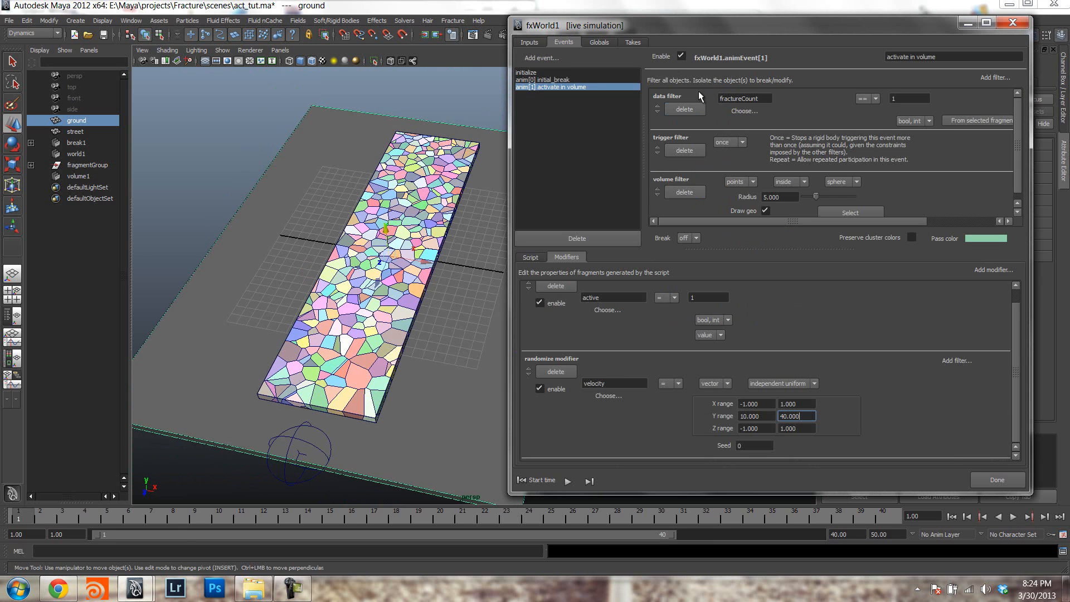
pyautogui.click(632, 43)
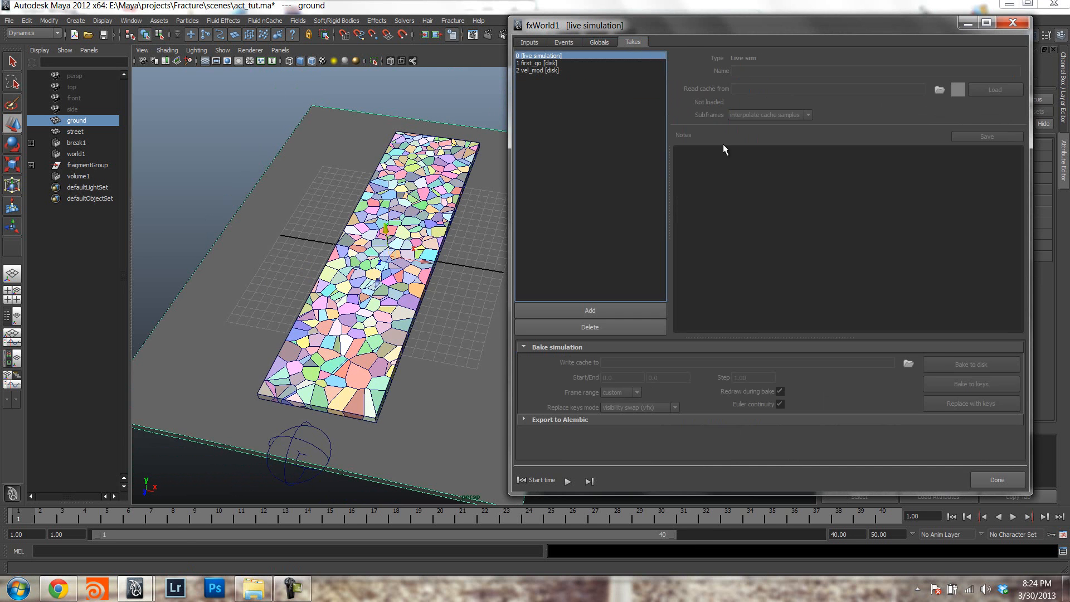
pyautogui.click(587, 70)
pyautogui.click(965, 364)
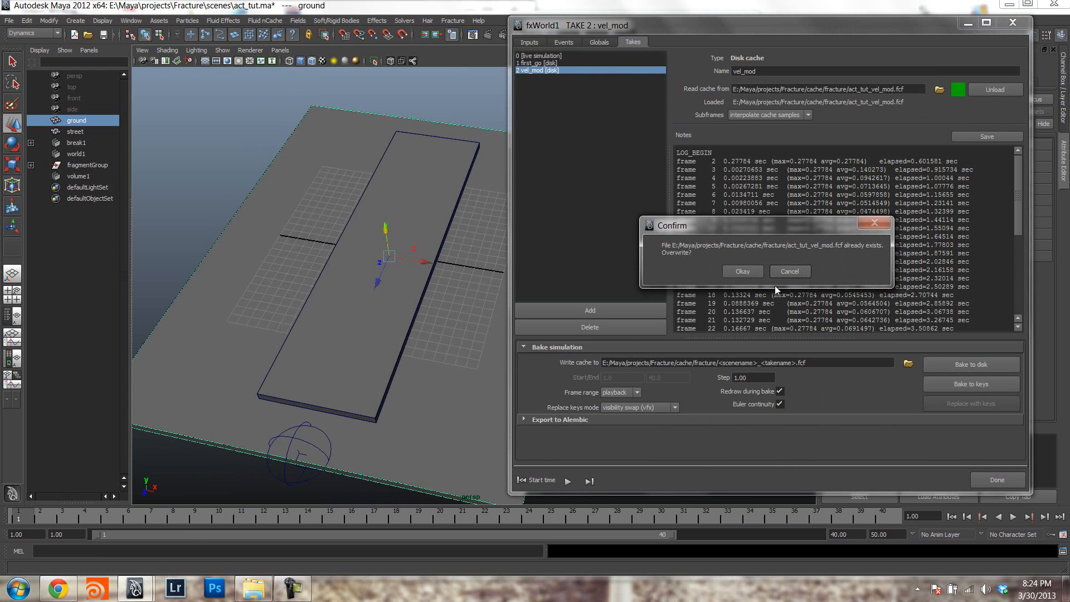
pyautogui.click(742, 271)
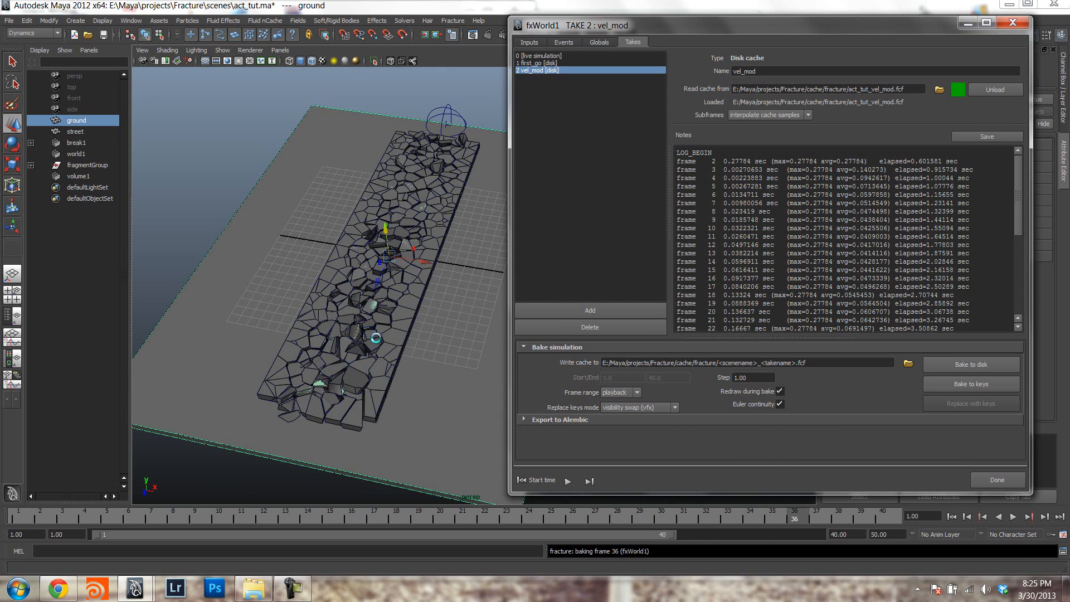
pyautogui.keyDown('alt'); pyautogui.moveTo(380, 334); pyautogui.dragTo(402, 258); pyautogui.keyUp('alt')
pyautogui.press('q')
pyautogui.keyDown('alt'); pyautogui.moveTo(388, 316); pyautogui.dragTo(390, 303); pyautogui.keyUp('alt')
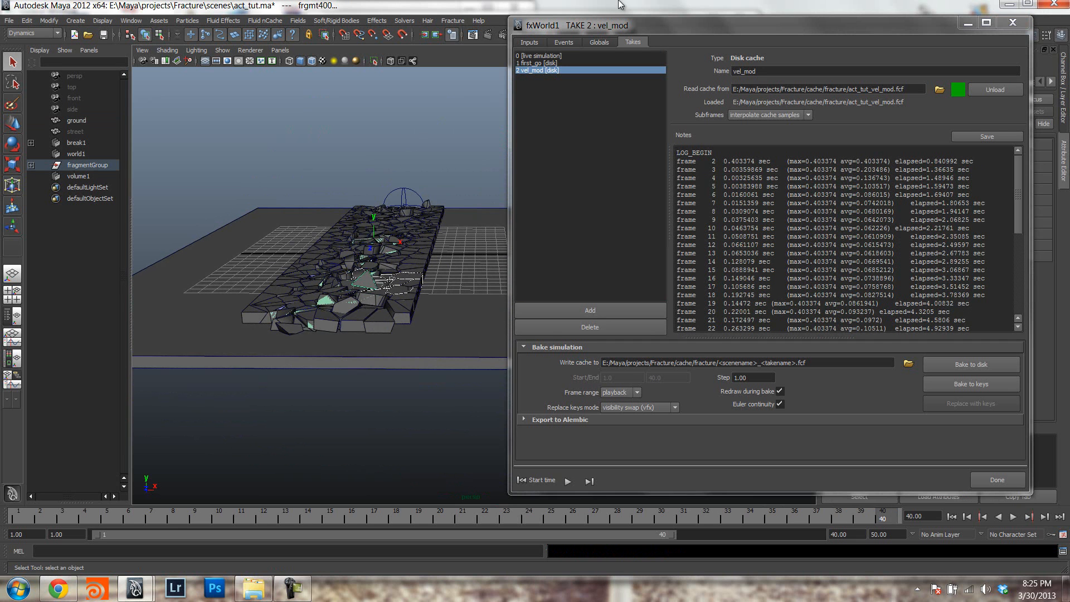
# Add a second randomize modifier to the activate in volume event and have it act on the fragments' rotate attribute.
pyautogui.click(564, 42)
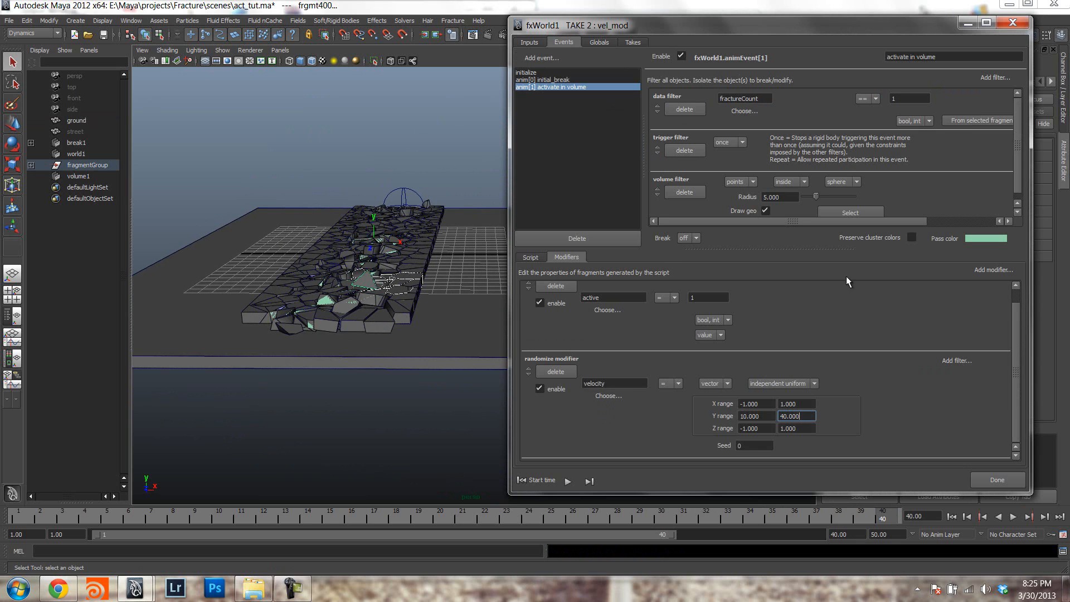
pyautogui.click(996, 270)
pyautogui.click(1011, 315)
pyautogui.scroll(-2, 1015, 333)
pyautogui.click(597, 396)
pyautogui.moveTo(648, 441)
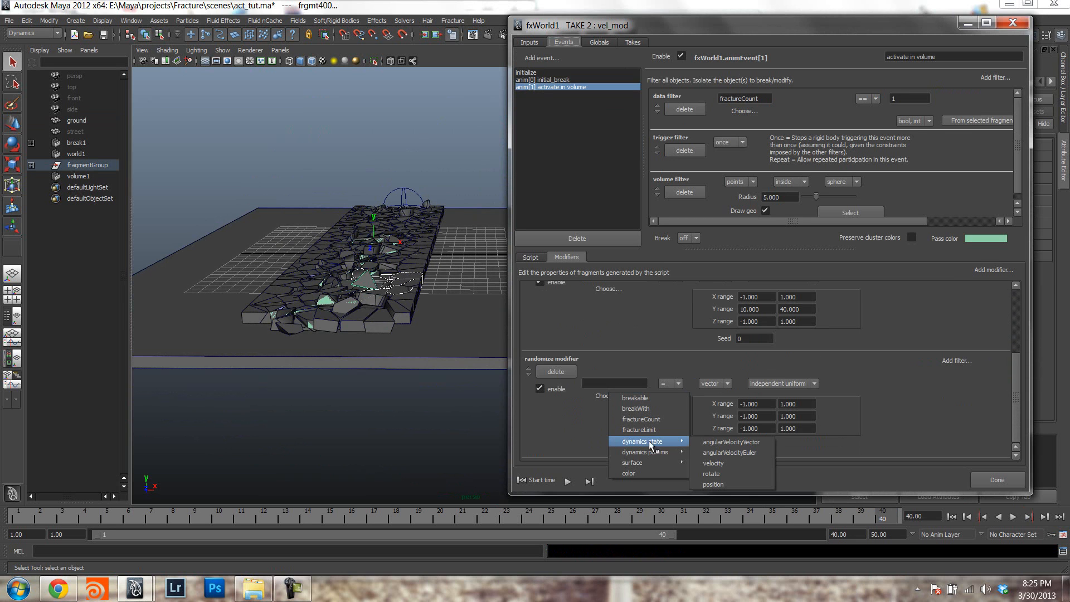
pyautogui.click(719, 473)
# Set the rotate randomize modifier's X, Y and Z ranges from 0 to 360.
pyautogui.click(770, 408)
pyautogui.write('0')
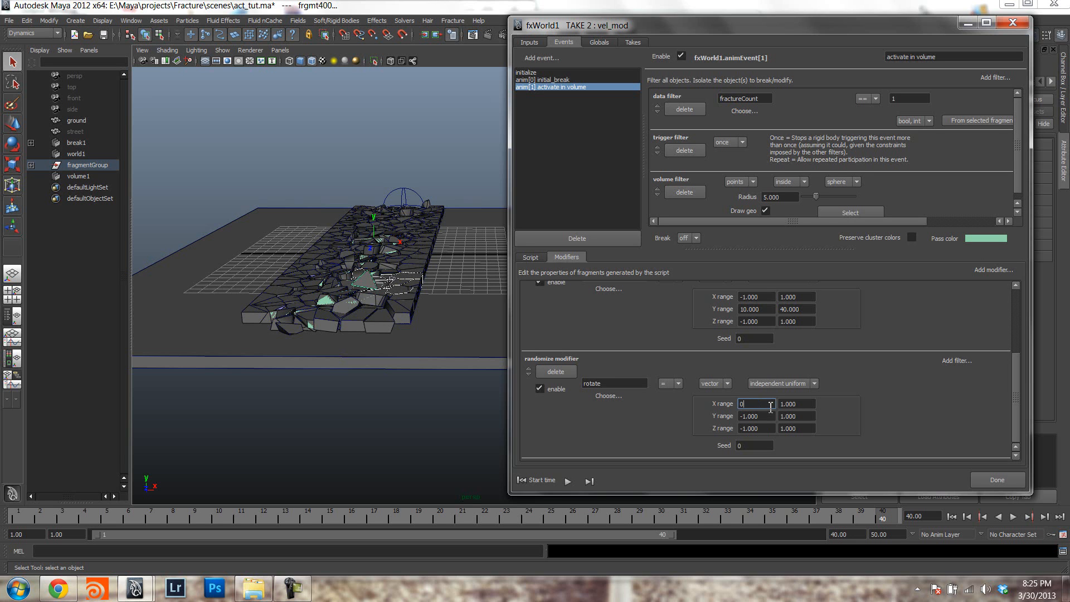
pyautogui.press('Tab')
pyautogui.write('360')
pyautogui.doubleClick(786, 405)
pyautogui.press('Tab')
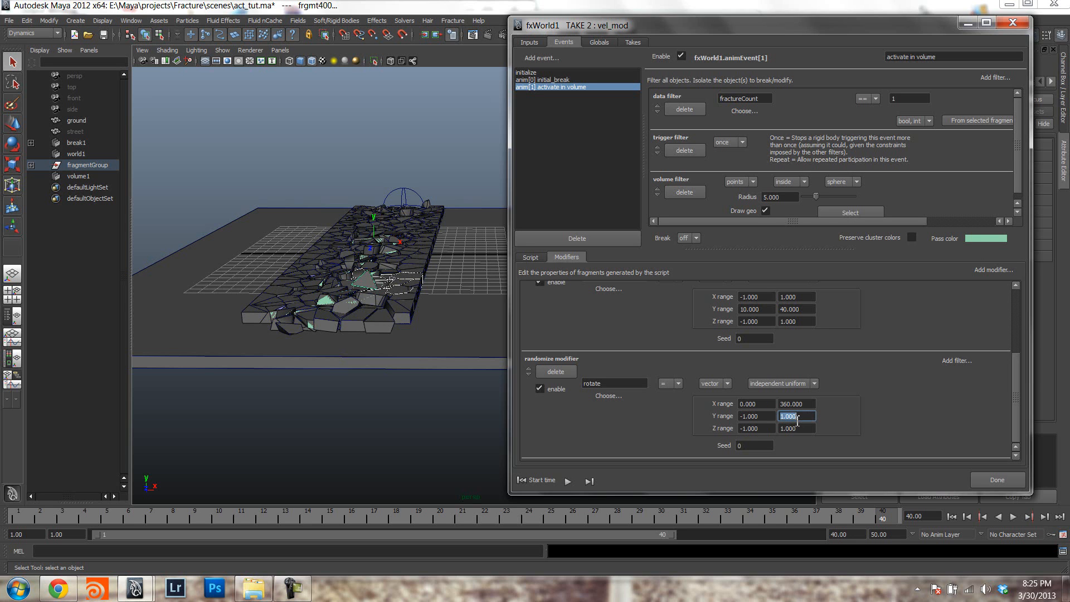
pyautogui.write('360')
pyautogui.press('Tab')
pyautogui.write('360')
pyautogui.click(761, 419)
pyautogui.doubleClick(761, 419)
pyautogui.write('0')
pyautogui.doubleClick(761, 429)
pyautogui.write('0')
# Create a take named rot_mod, bake it to disk over the existing cache file, and review the rotated fragments in playback.
pyautogui.click(631, 43)
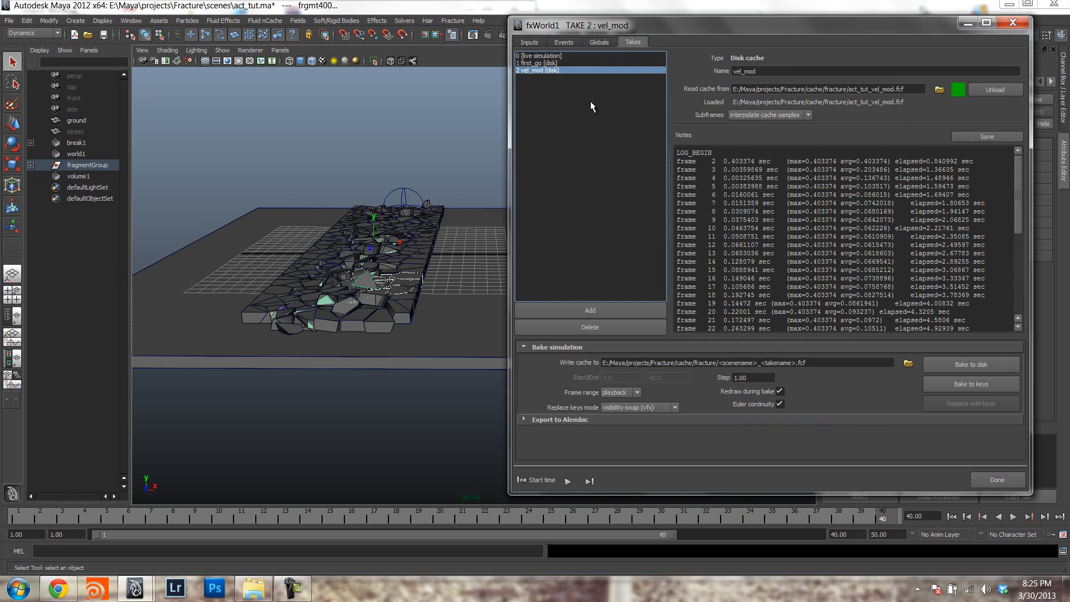
pyautogui.doubleClick(770, 72)
pyautogui.write('rot_mod')
pyautogui.press('Return')
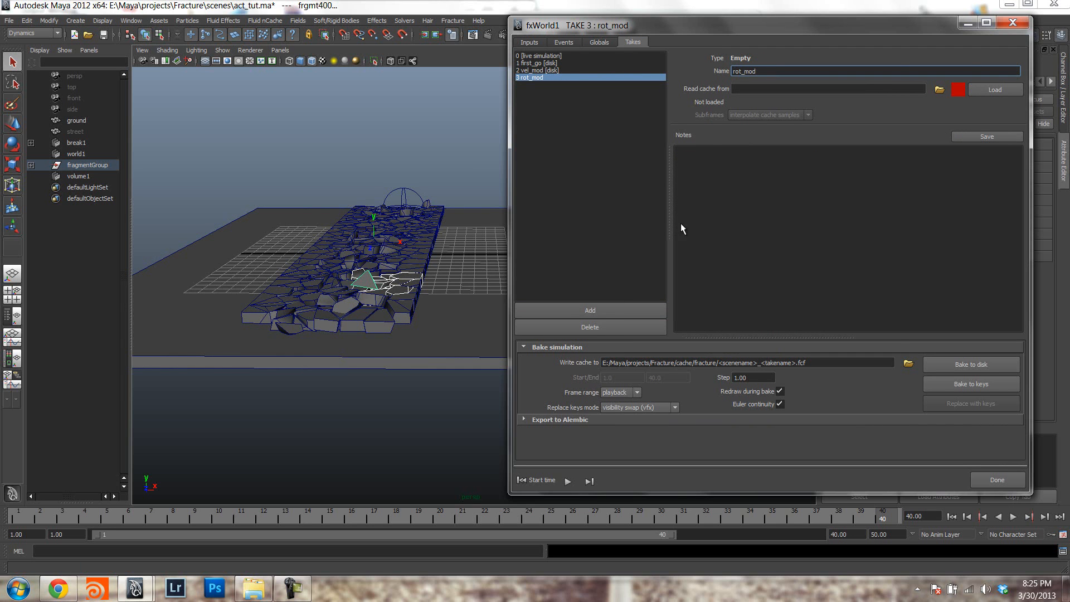
pyautogui.click(968, 360)
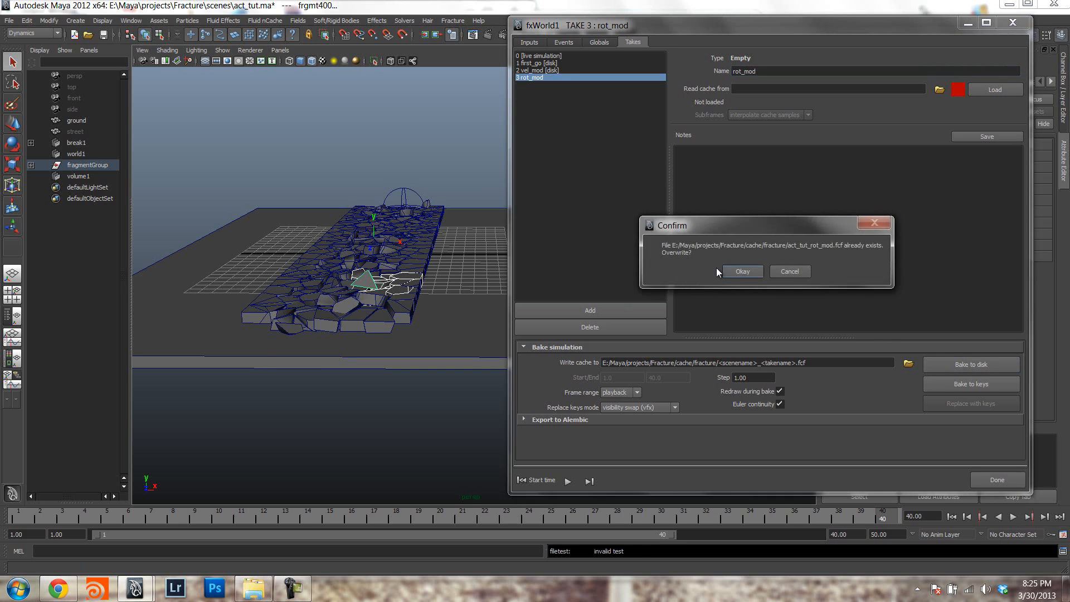
pyautogui.click(743, 272)
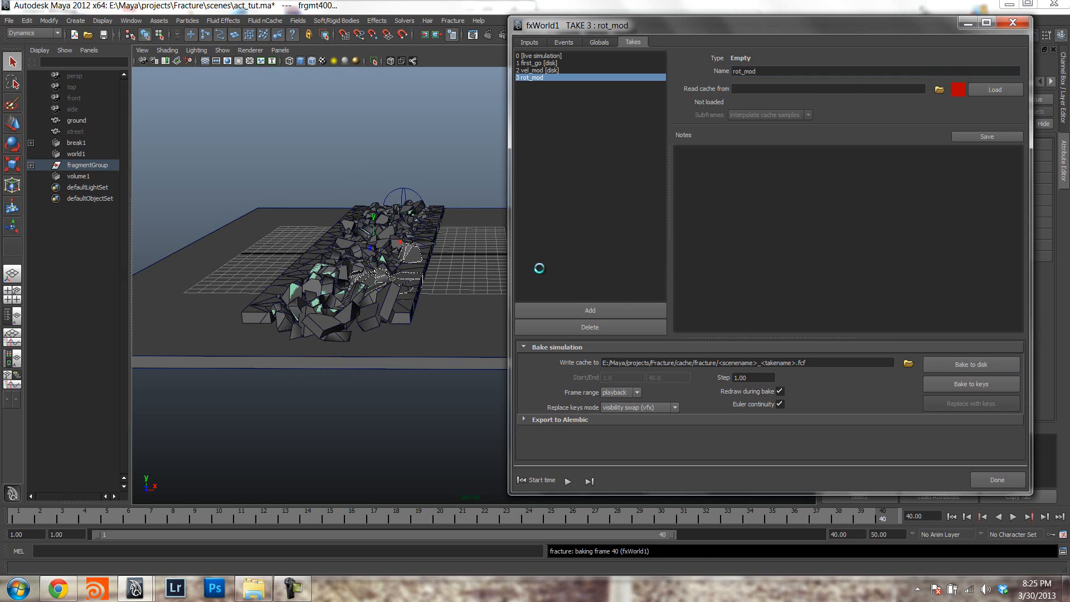
pyautogui.keyDown('alt'); pyautogui.moveTo(360, 286); pyautogui.dragTo(407, 337); pyautogui.keyUp('alt')
pyautogui.moveTo(664, 504); pyautogui.dragTo(286, 514)
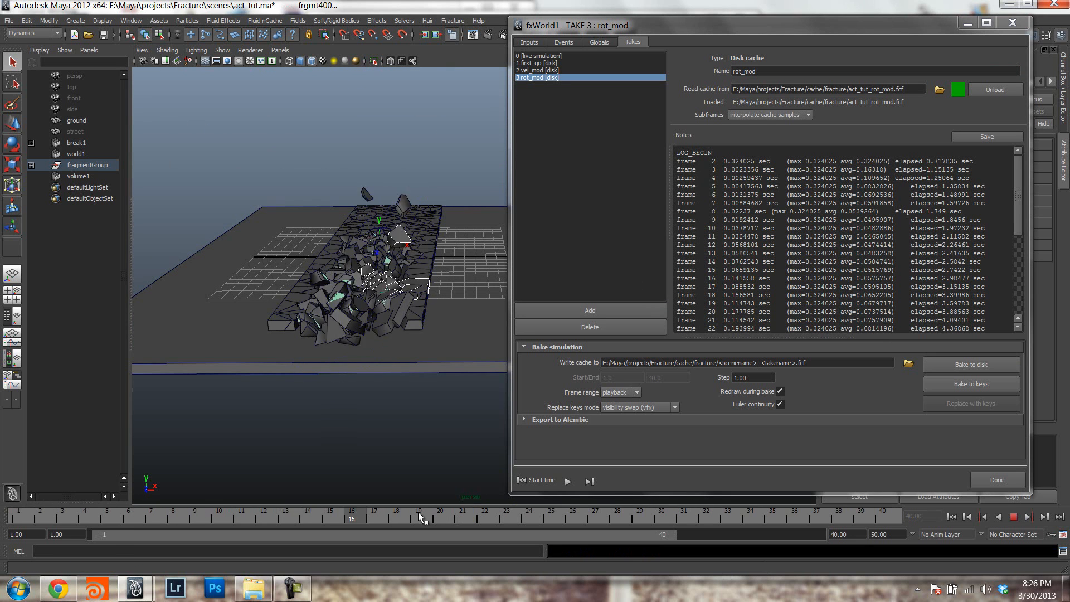
pyautogui.keyDown('alt'); pyautogui.moveTo(427, 265); pyautogui.dragTo(428, 303); pyautogui.keyUp('alt')
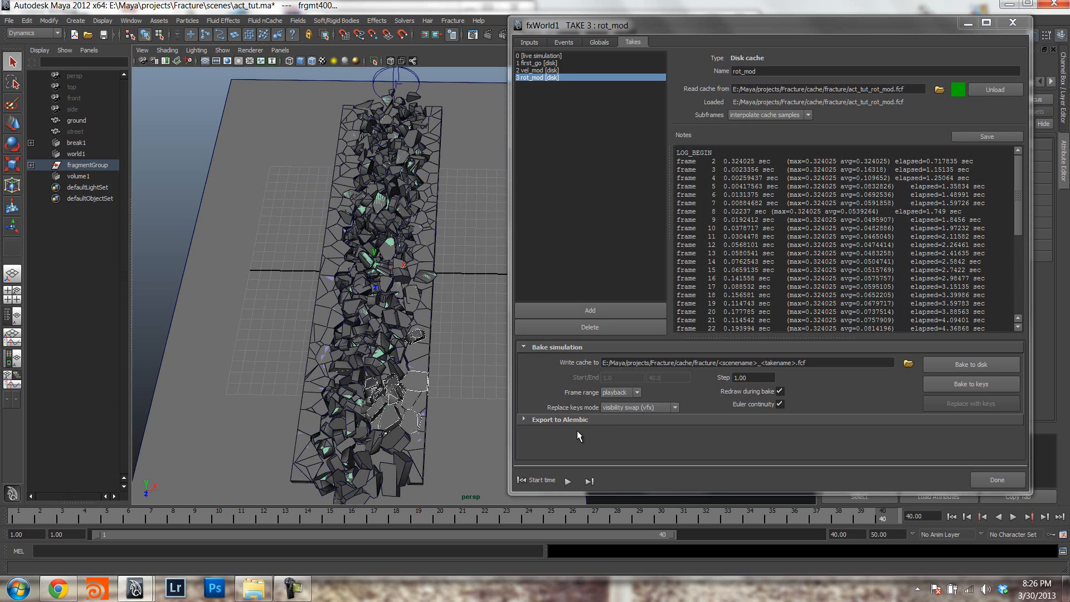
# Return to the start time in the live simulation take and set breakGeo1's Localize option to cluster.
pyautogui.click(538, 480)
pyautogui.click(556, 57)
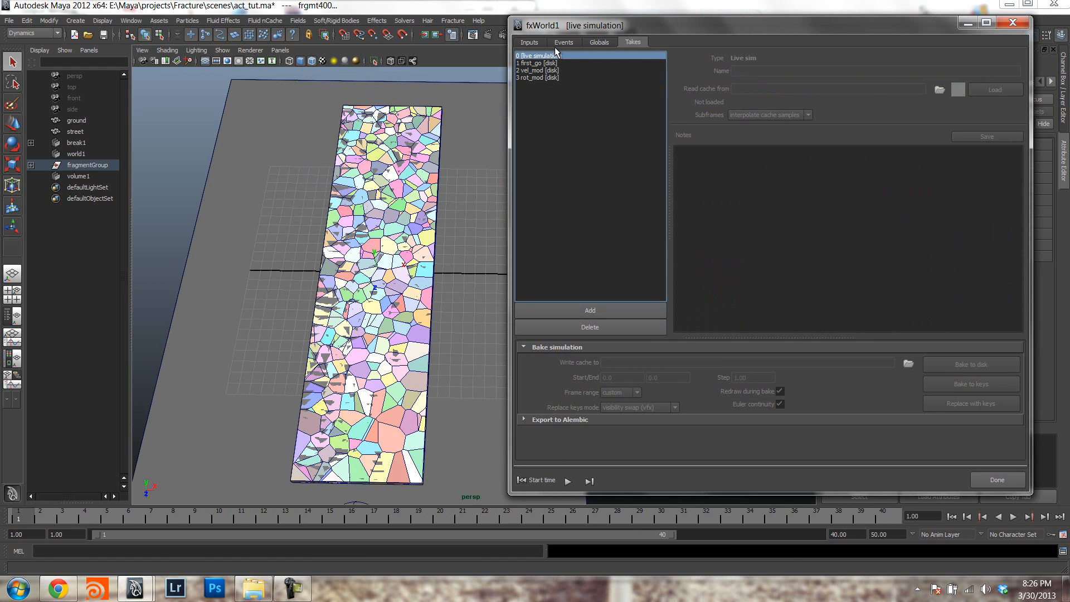
pyautogui.click(529, 42)
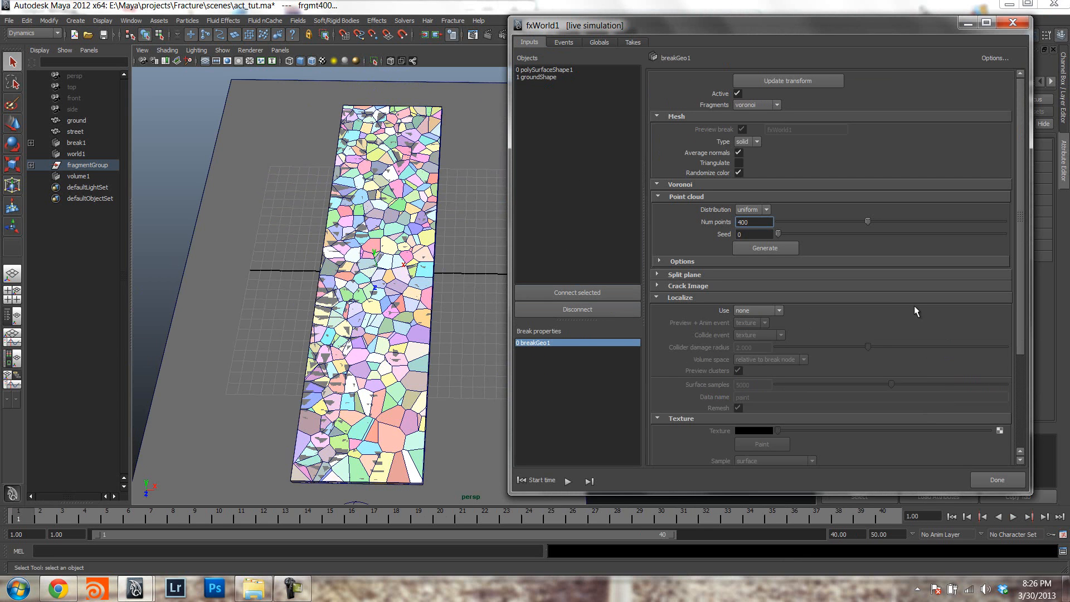
pyautogui.click(755, 311)
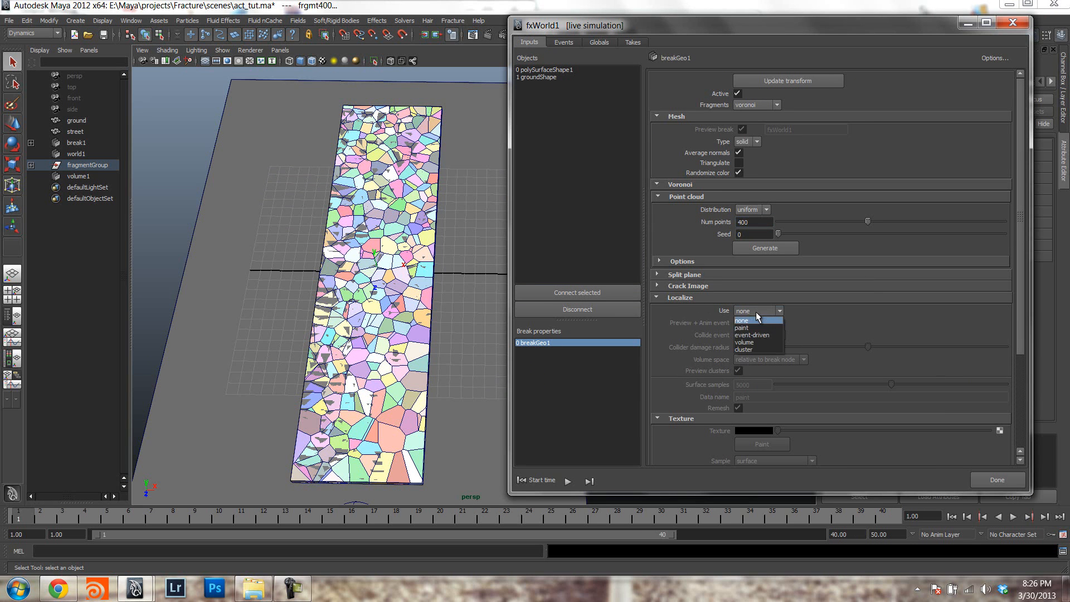
pyautogui.click(757, 348)
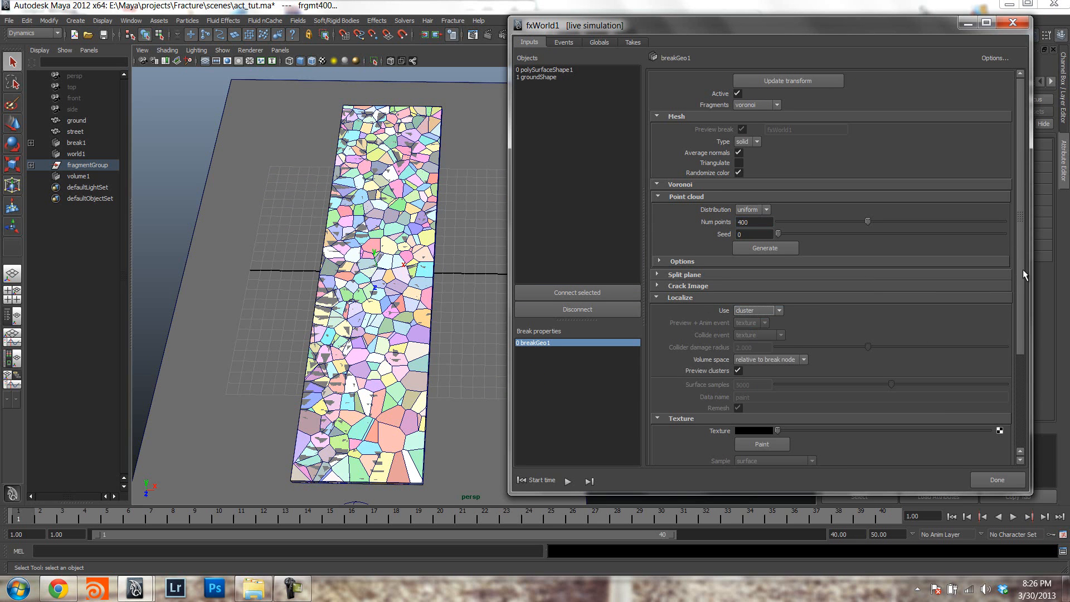
# Enable Voronoi cells for breakGeo1's cluster volume and create a breaker for them.
pyautogui.moveTo(1021, 272); pyautogui.dragTo(1018, 370)
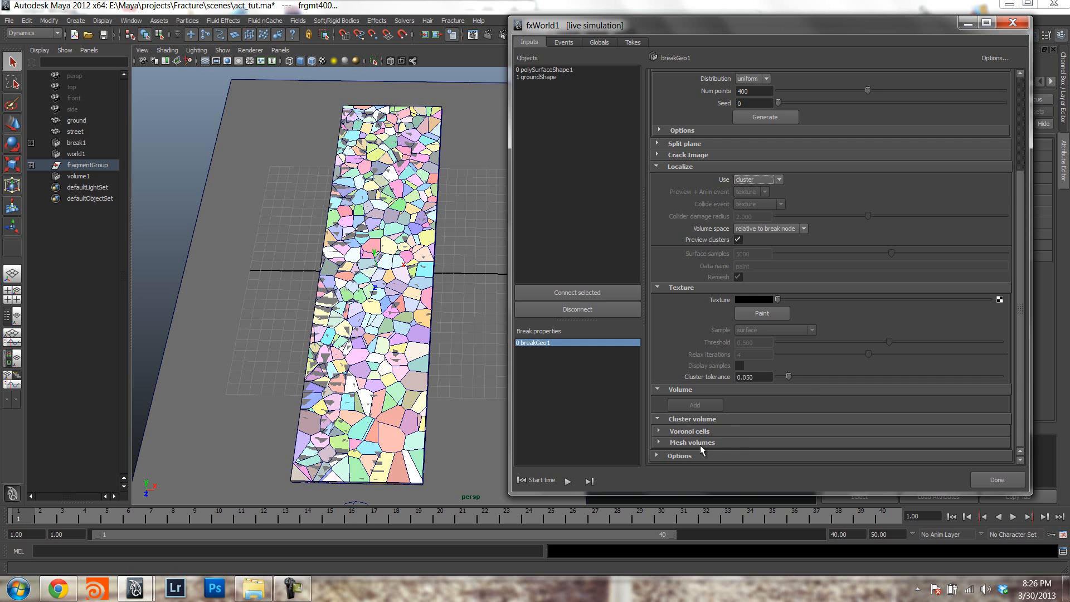
pyautogui.click(694, 429)
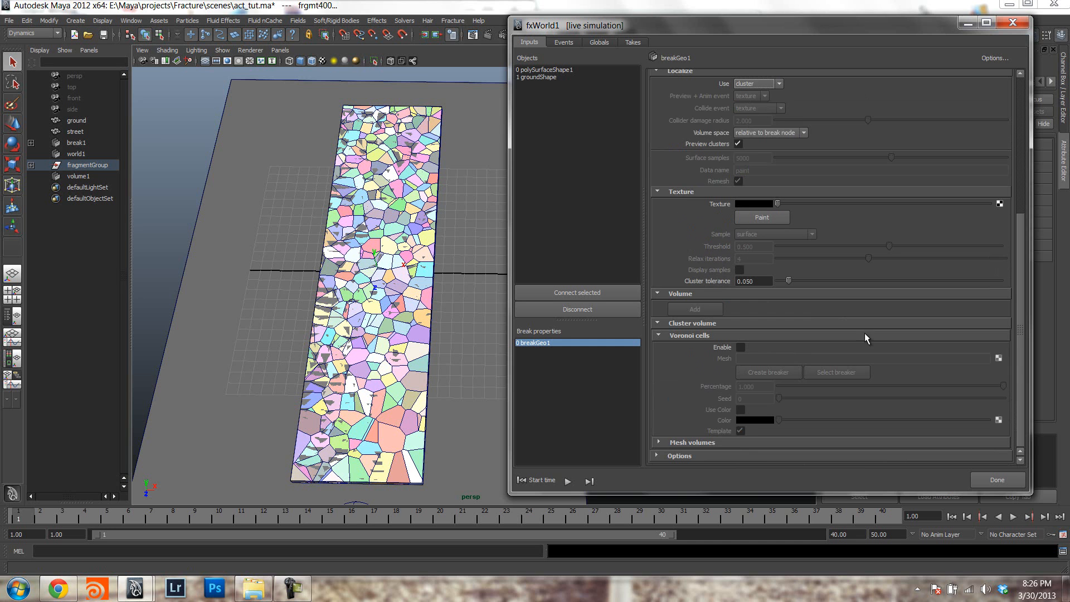
pyautogui.click(740, 347)
pyautogui.click(772, 371)
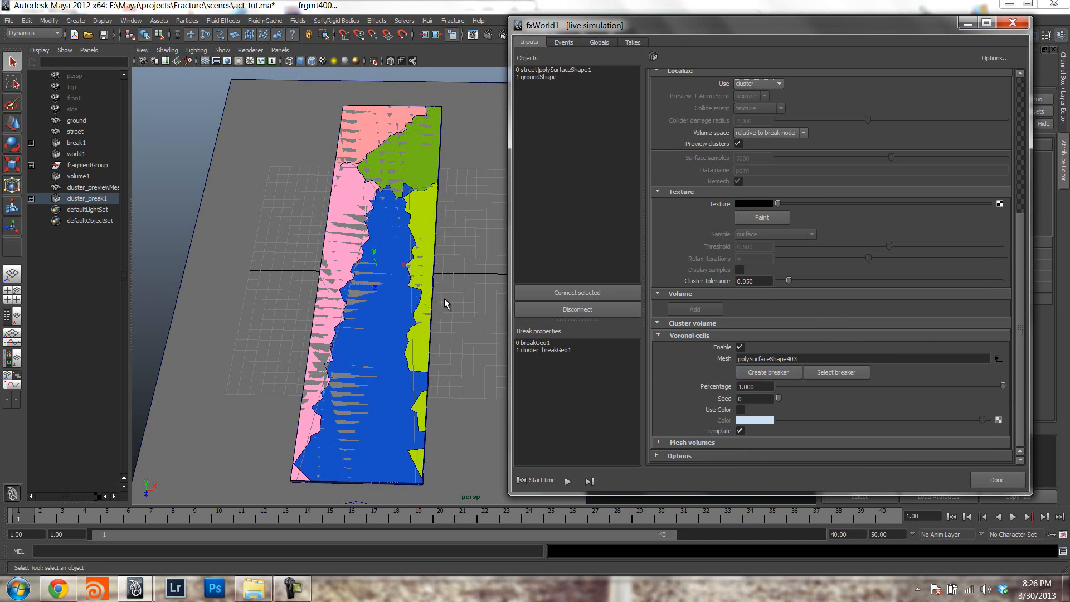
pyautogui.moveTo(382, 370)
pyautogui.keyDown('alt'); pyautogui.mouseDown()
pyautogui.moveTo(345, 307)
pyautogui.moveTo(401, 361)
pyautogui.moveTo(390, 356)
pyautogui.mouseUp(); pyautogui.keyUp('alt')
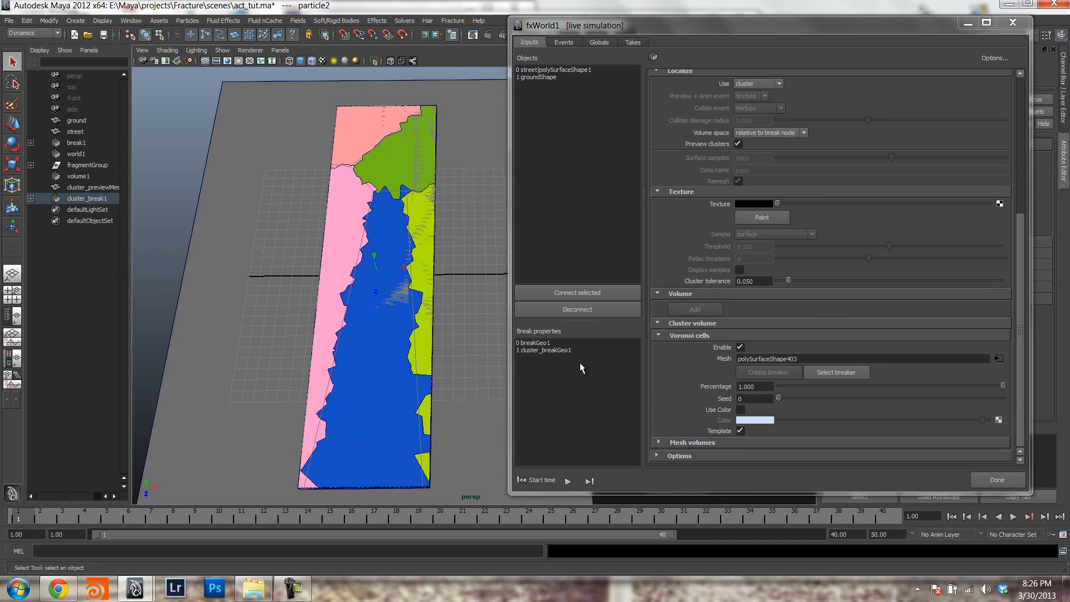
# Set cluster_breakGeo1's Voronoi point count to 30 and generate the point cloud.
pyautogui.click(558, 350)
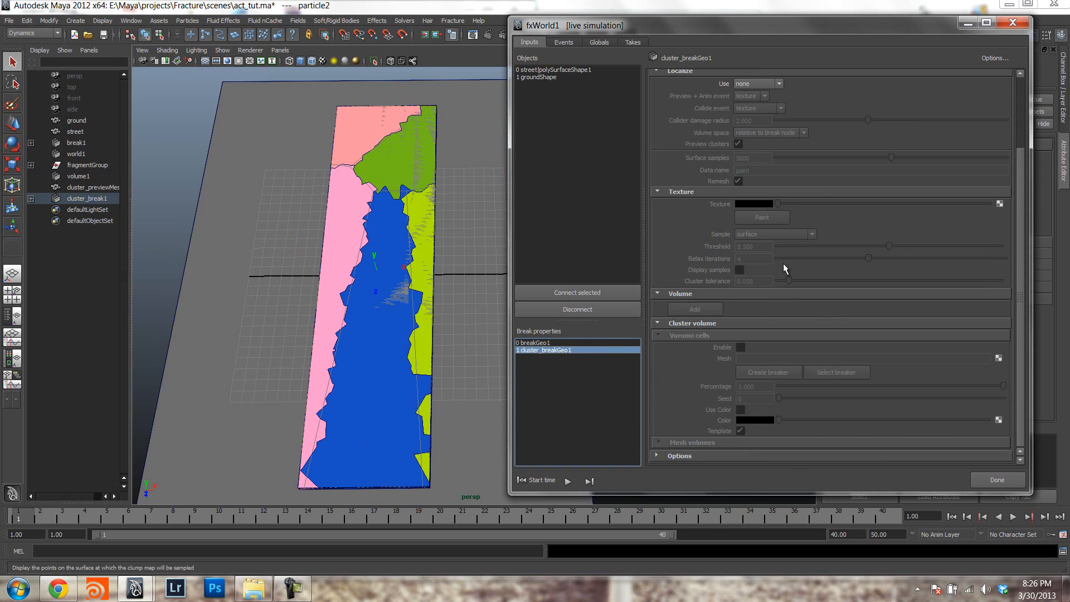
pyautogui.scroll(4, 891, 220)
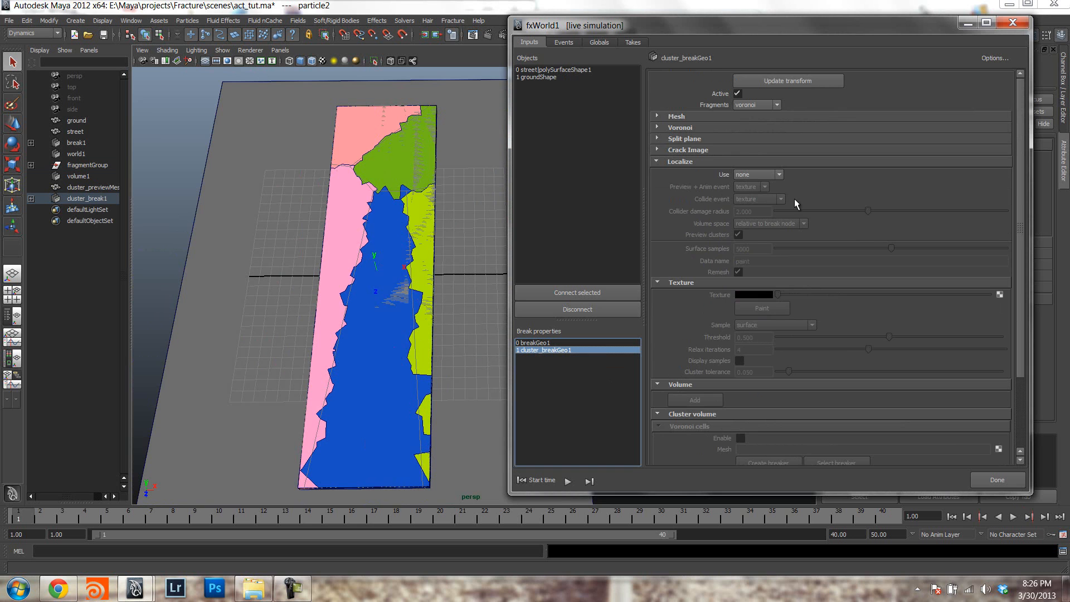
pyautogui.click(697, 161)
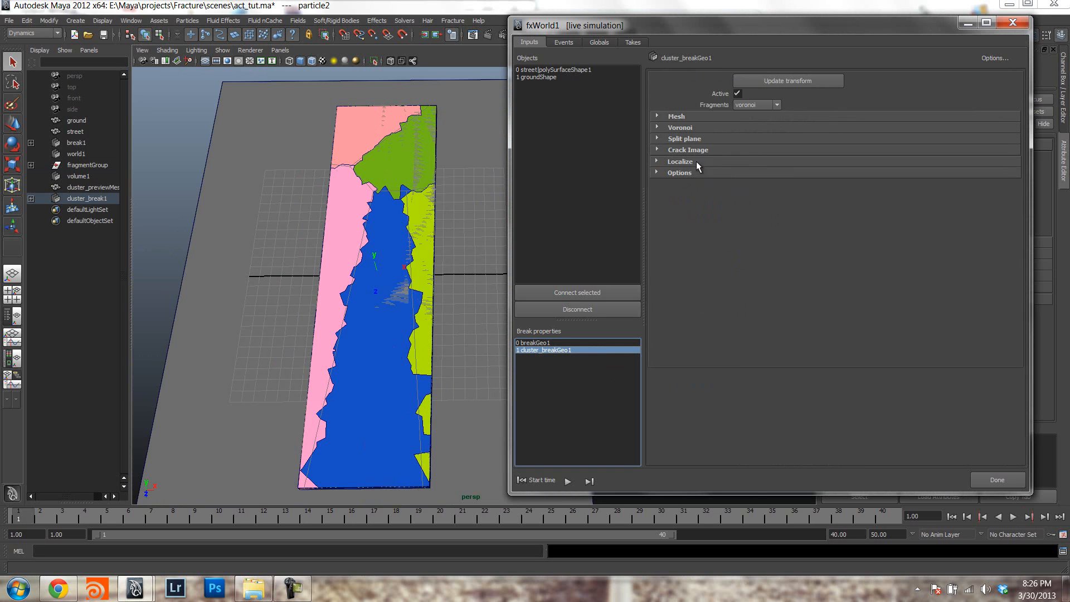
pyautogui.click(679, 128)
pyautogui.doubleClick(758, 165)
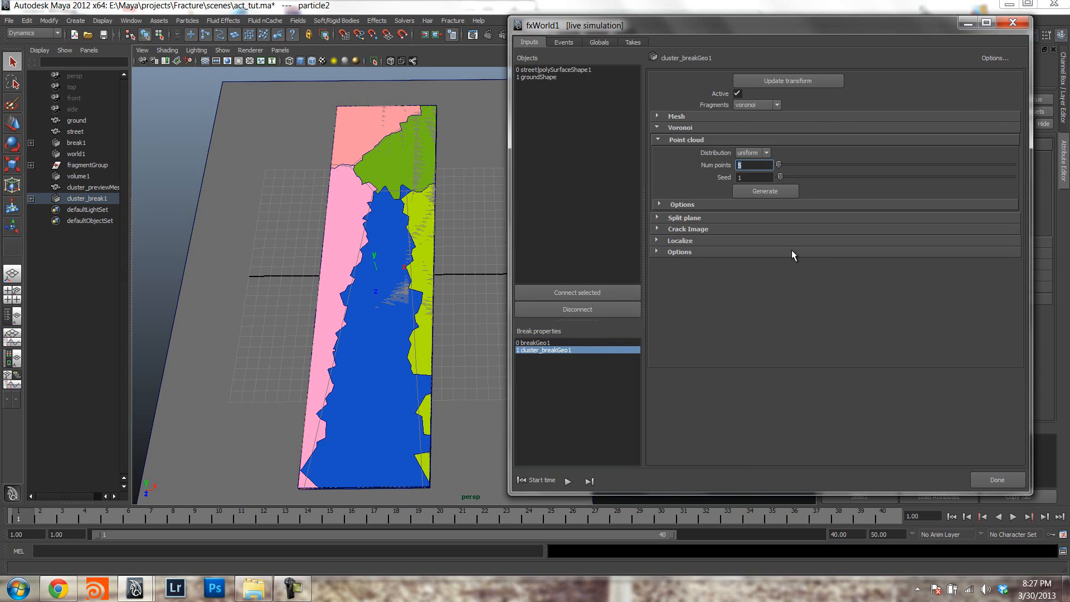
pyautogui.write('30')
pyautogui.press('Return')
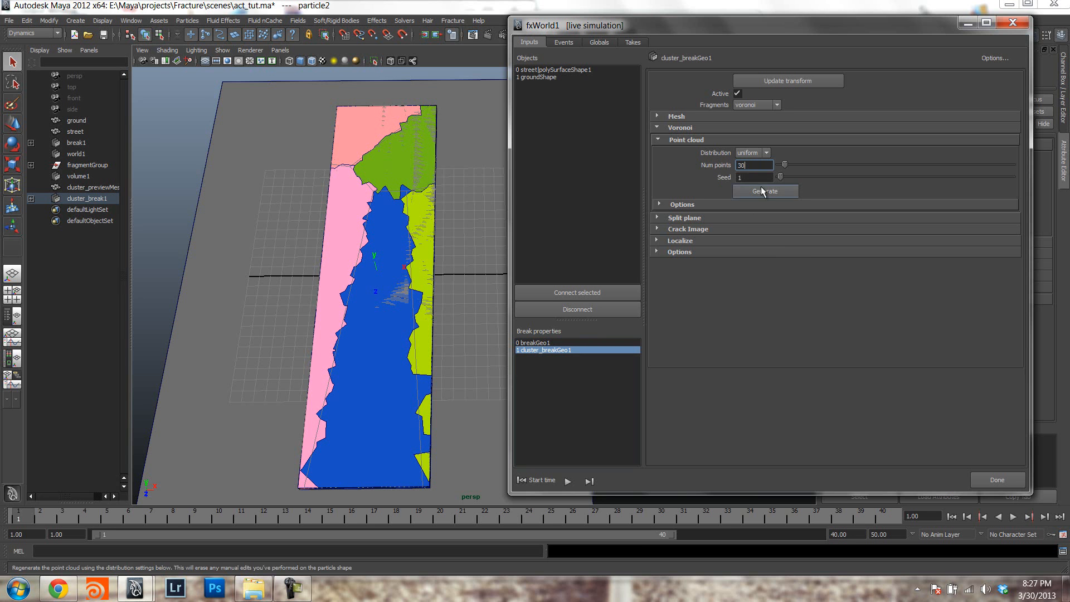
pyautogui.keyDown('alt'); pyautogui.moveTo(464, 215); pyautogui.dragTo(376, 306); pyautogui.keyUp('alt')
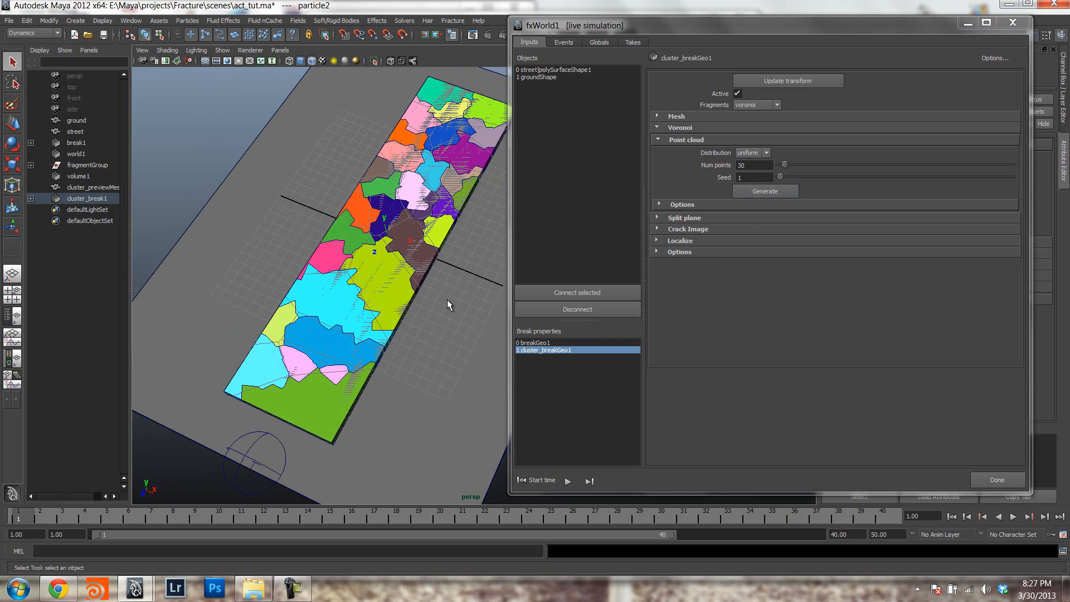
# Change cluster_breakGeo1's point cloud seed to 7 and regenerate the clusters.
pyautogui.moveTo(782, 176); pyautogui.dragTo(795, 178)
pyautogui.click(778, 191)
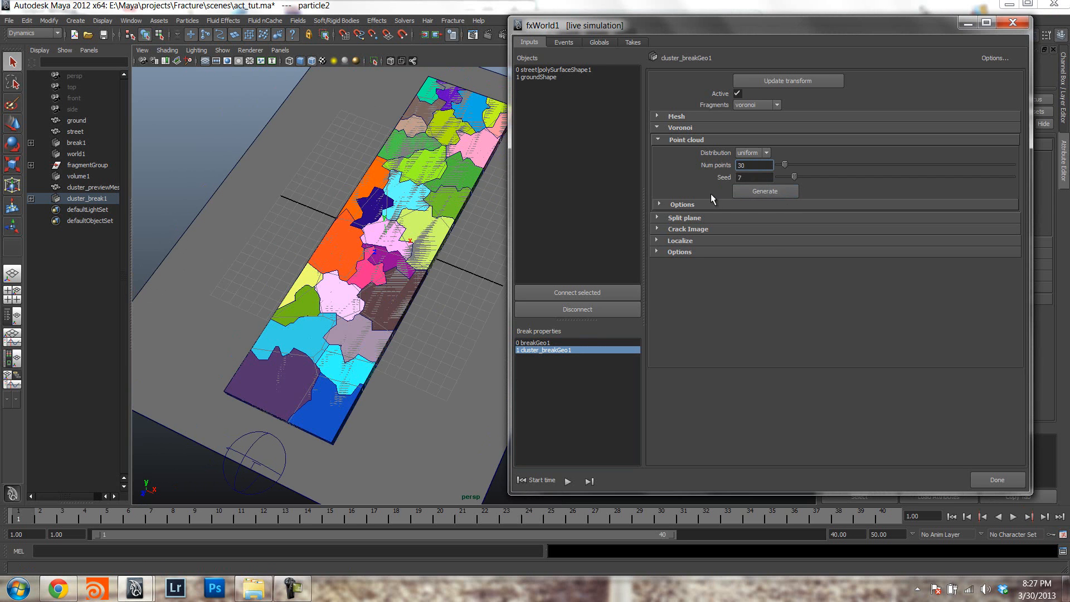
pyautogui.keyDown('alt'); pyautogui.moveTo(381, 298); pyautogui.dragTo(429, 280); pyautogui.keyUp('alt')
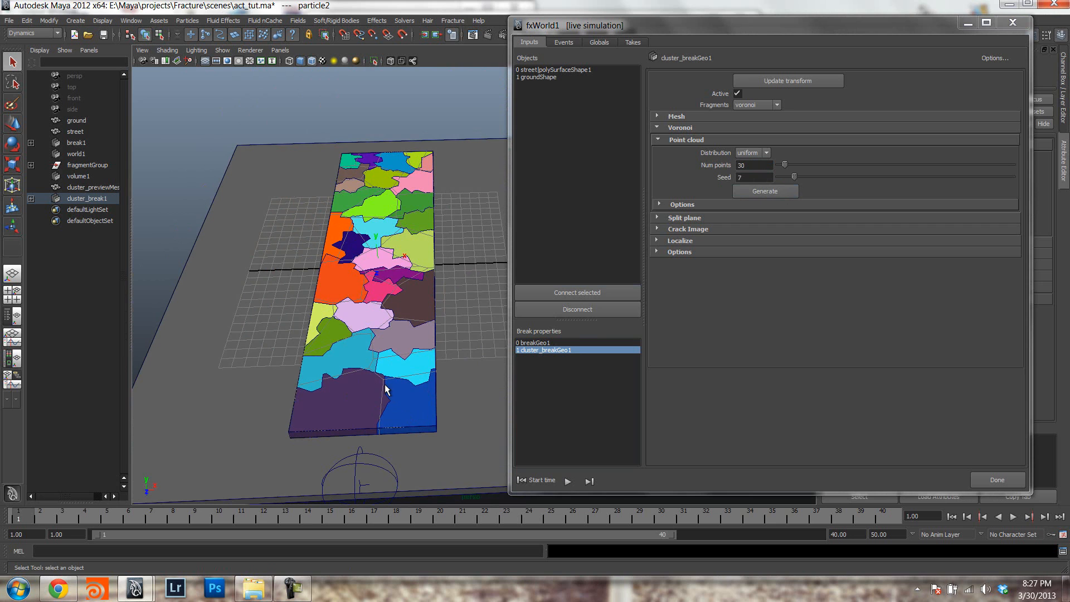
# Set the Voronoi cells Percentage in breakGeo1's cluster volume to 0.5 and view the partly clustered street.
pyautogui.click(551, 342)
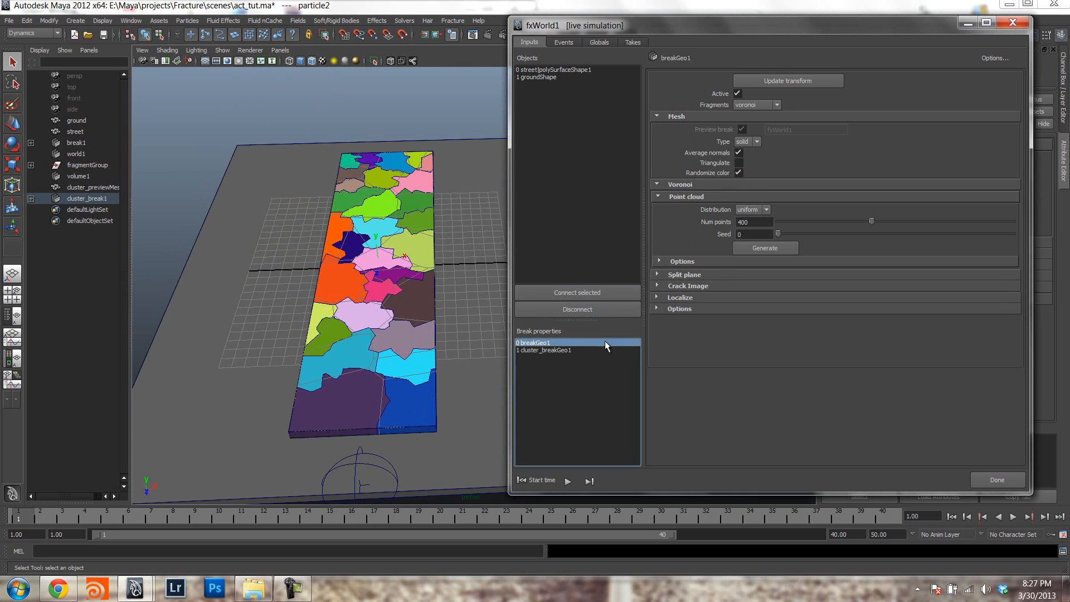
pyautogui.click(691, 297)
pyautogui.scroll(-5, 868, 313)
pyautogui.scroll(-2, 774, 365)
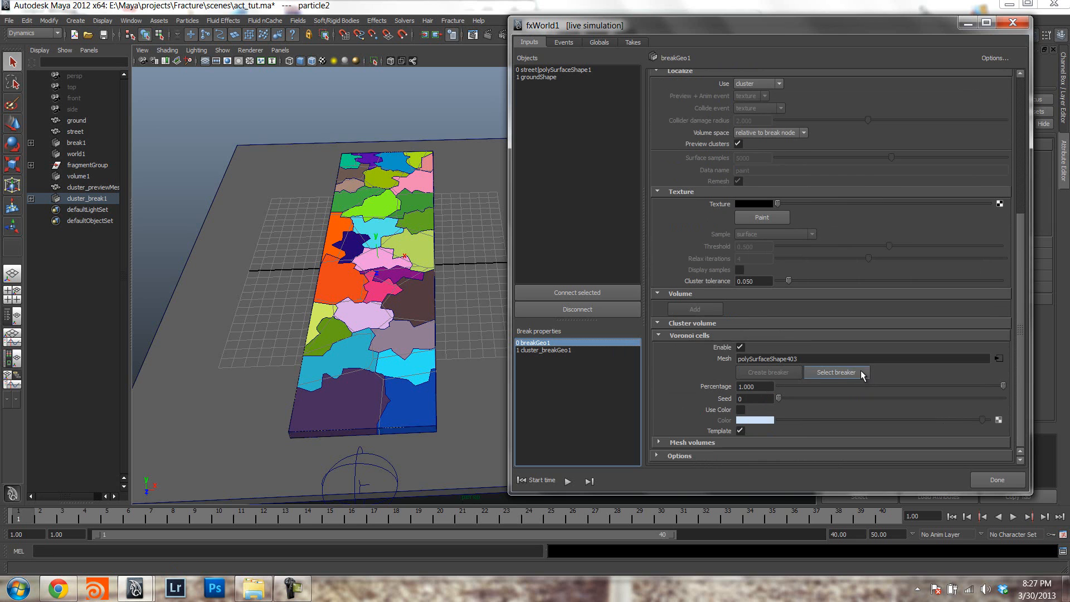
pyautogui.doubleClick(750, 386)
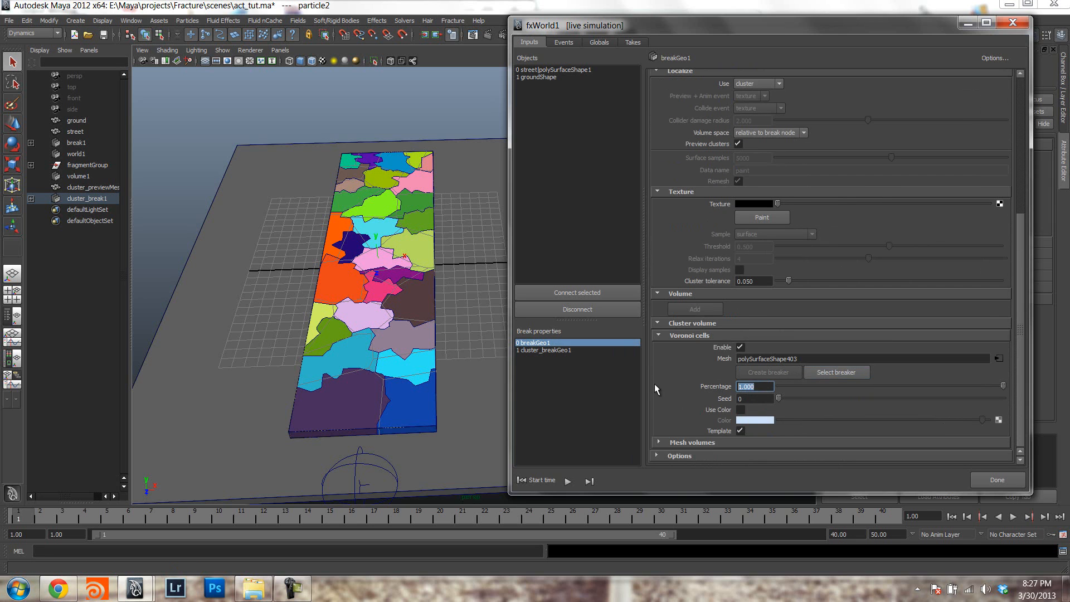
pyautogui.press('BackSpace')
pyautogui.write('.5')
pyautogui.press('Return')
pyautogui.keyDown('alt'); pyautogui.moveTo(368, 314); pyautogui.dragTo(398, 335); pyautogui.keyUp('alt')
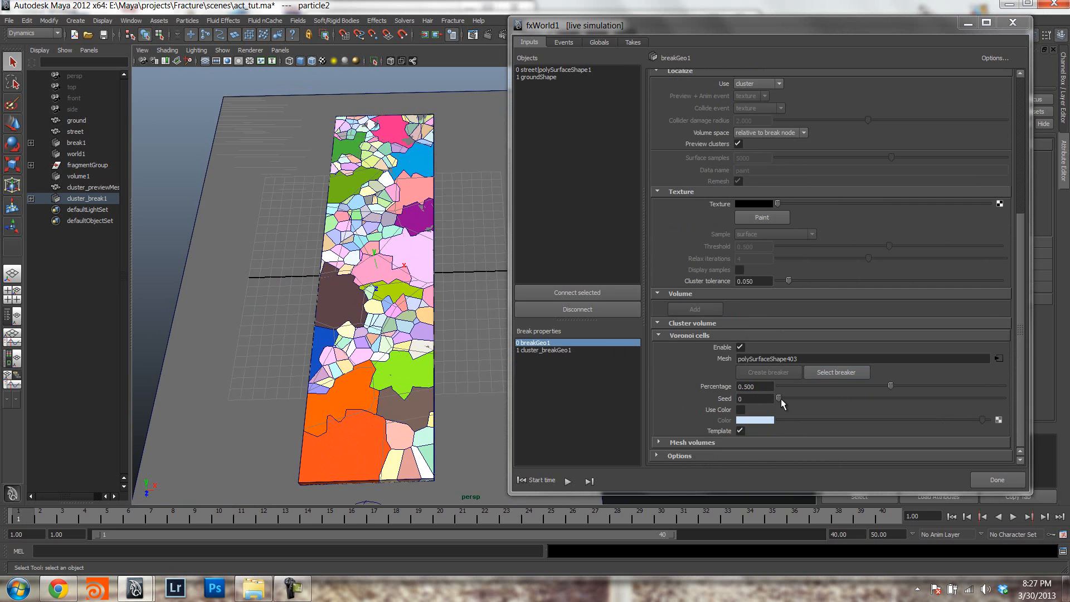
# Change cluster_breakGeo1's point cloud seed to 10 and regenerate the clusters.
pyautogui.moveTo(422, 377)
pyautogui.keyDown('alt'); pyautogui.mouseDown()
pyautogui.moveTo(393, 359)
pyautogui.moveTo(429, 361)
pyautogui.mouseUp(); pyautogui.keyUp('alt')
pyautogui.click(551, 349)
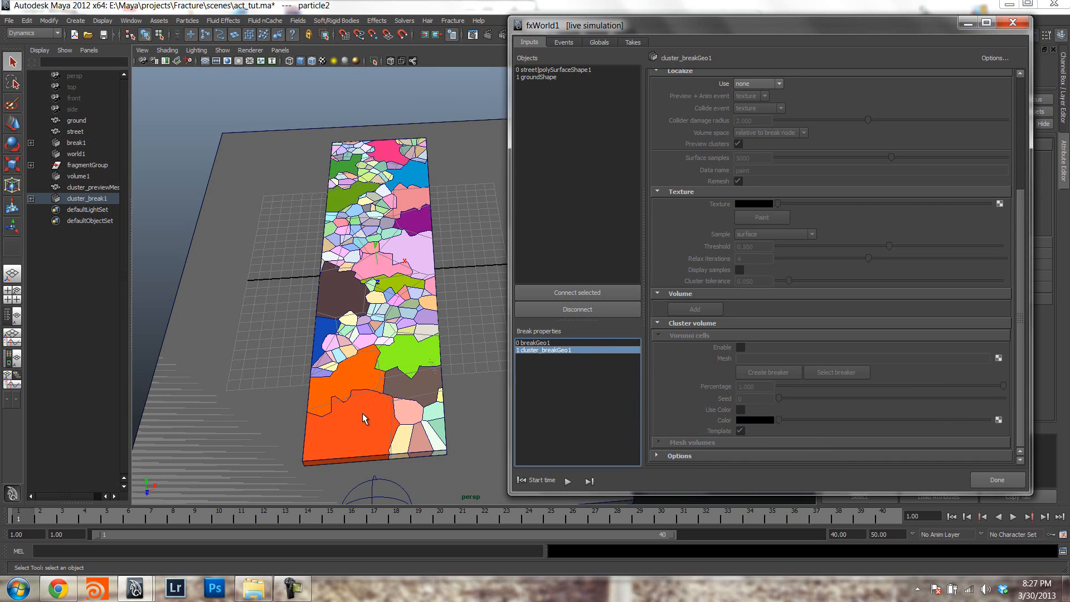
pyautogui.keyDown('alt'); pyautogui.moveTo(388, 417); pyautogui.dragTo(380, 430); pyautogui.keyUp('alt')
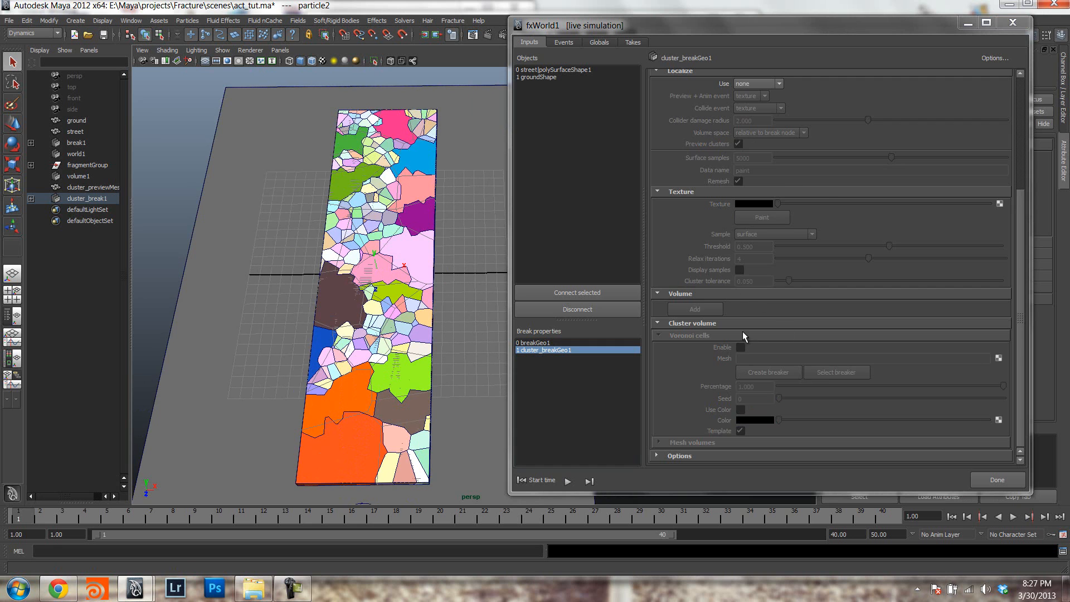
pyautogui.scroll(5, 822, 206)
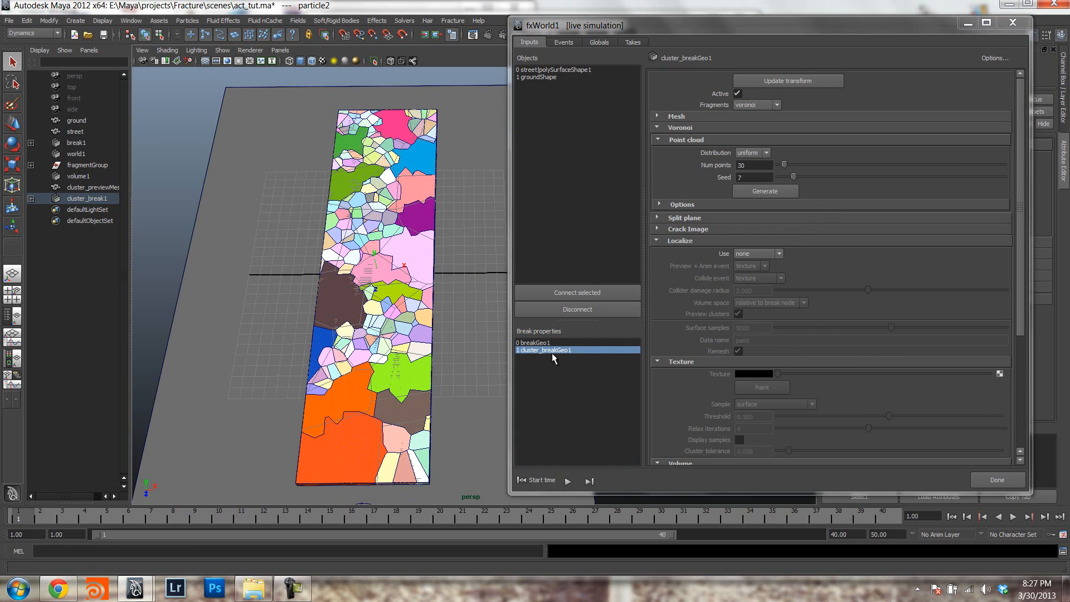
pyautogui.click(788, 190)
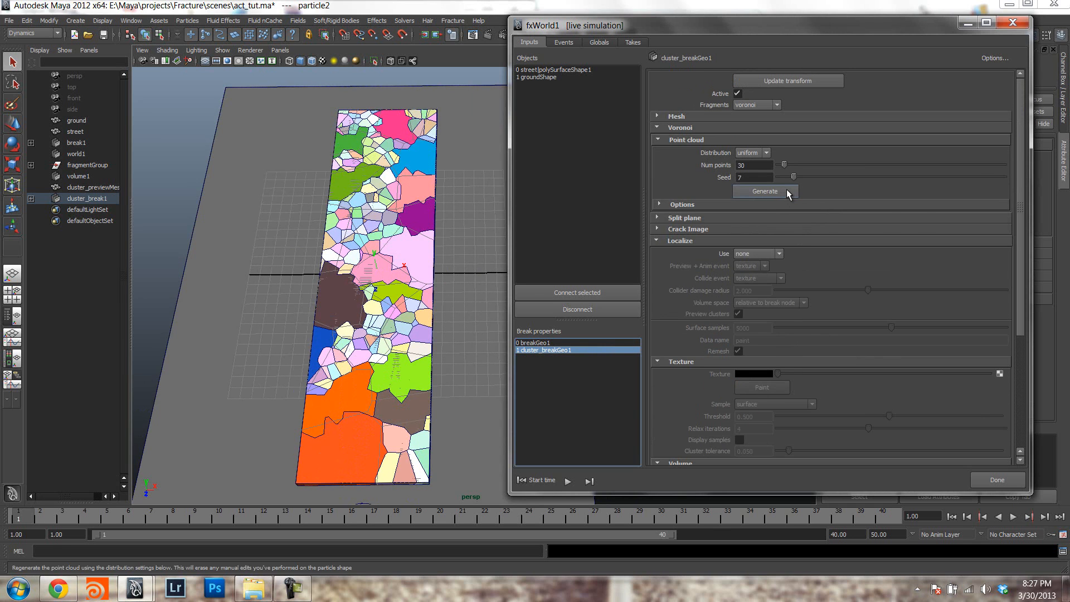
pyautogui.moveTo(795, 178); pyautogui.dragTo(801, 177)
pyautogui.click(778, 194)
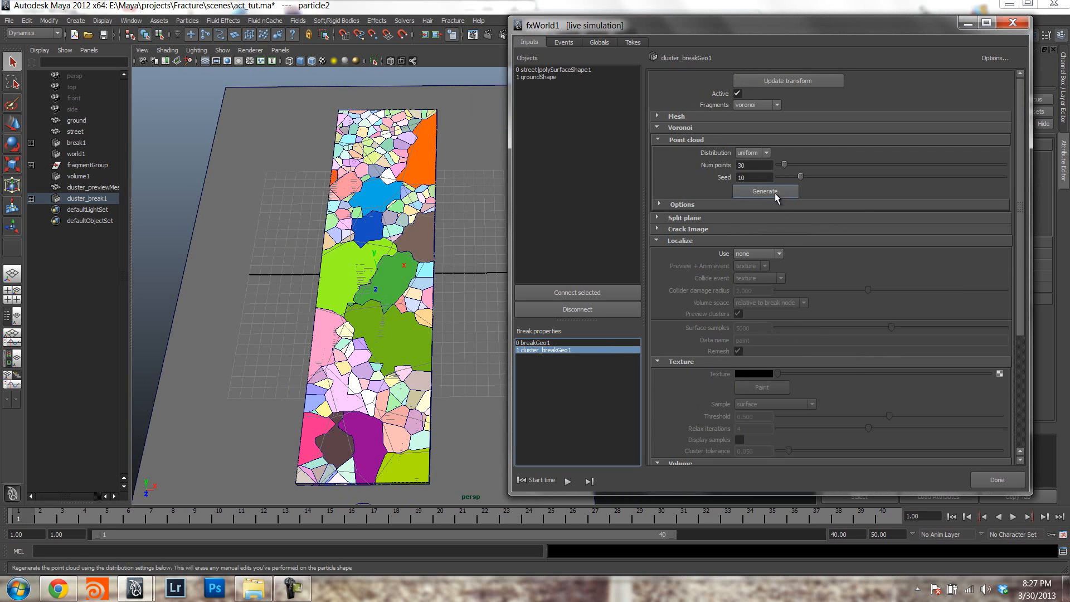
# Generate cluster_breakGeo1's point cloud with 40 points and set its seed to 3.
pyautogui.doubleClick(754, 165)
pyautogui.write('40')
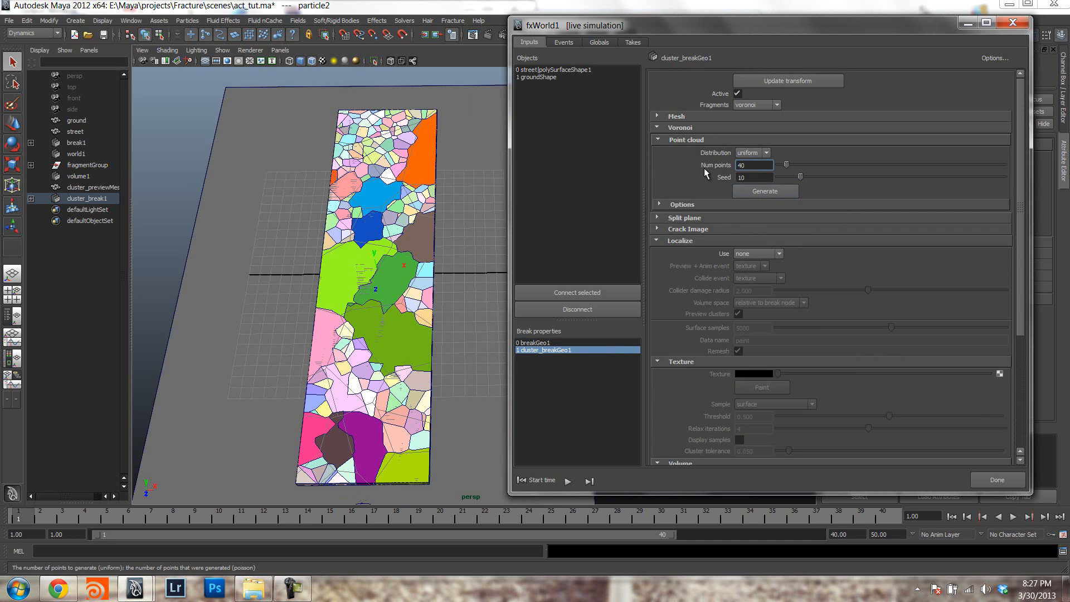
pyautogui.click(780, 192)
pyautogui.keyDown('alt'); pyautogui.moveTo(435, 298); pyautogui.dragTo(406, 296); pyautogui.keyUp('alt')
pyautogui.moveTo(801, 177); pyautogui.dragTo(785, 177)
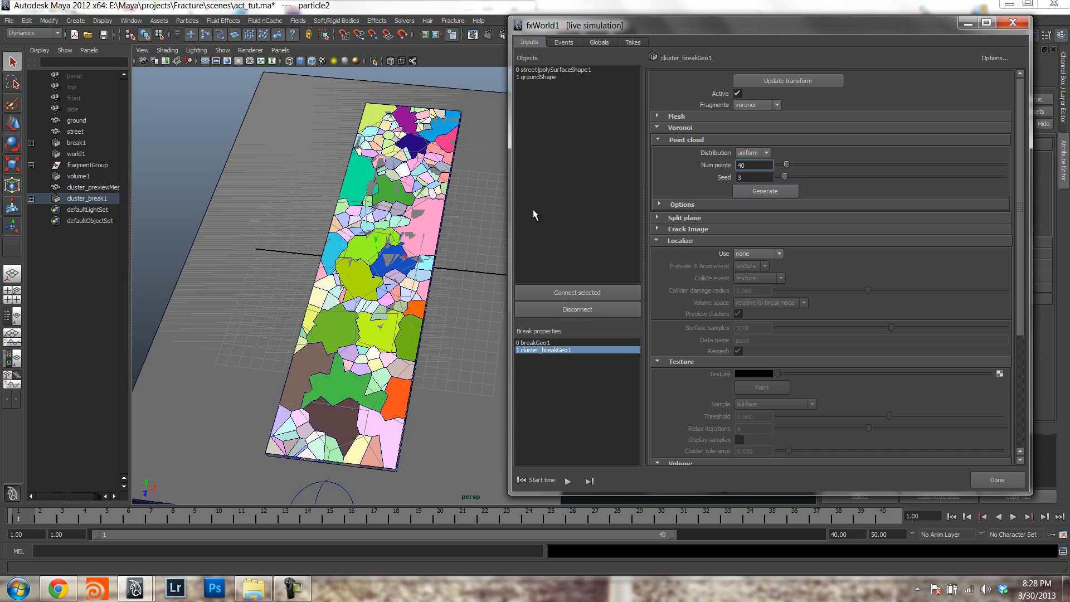
pyautogui.moveTo(401, 312)
pyautogui.keyDown('alt'); pyautogui.mouseDown()
pyautogui.moveTo(388, 323)
pyautogui.moveTo(396, 308)
pyautogui.mouseUp(); pyautogui.keyUp('alt')
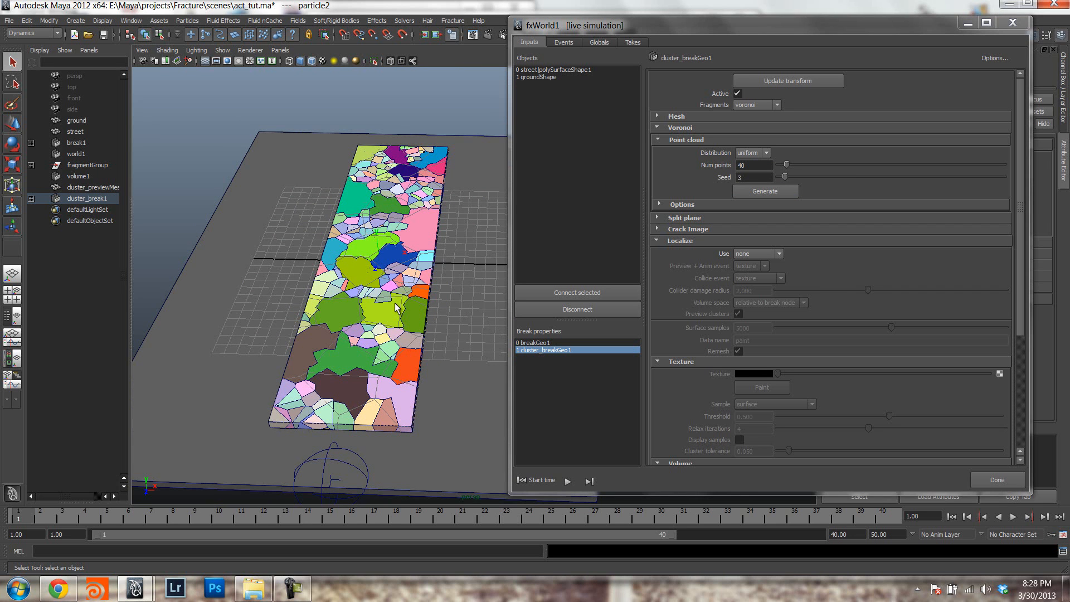
pyautogui.hotkey('alt', 'Tab')
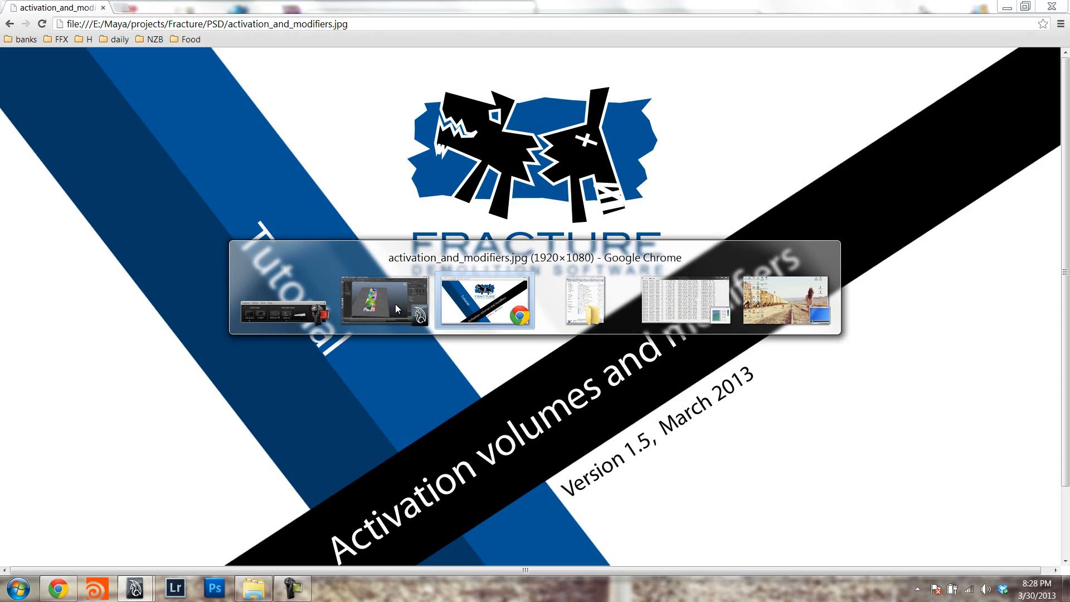
pyautogui.hotkey('alt', 'Tab')
pyautogui.hotkey('alt', 'Tab')
pyautogui.hotkey('alt', 'Tab')
pyautogui.hotkey('alt', 'Tab')
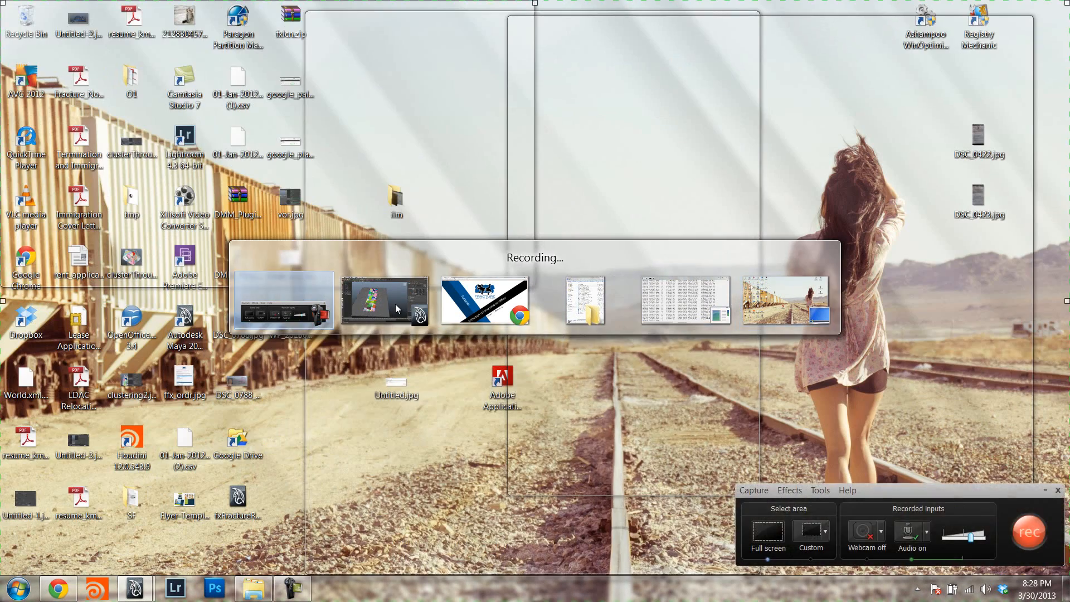
pyautogui.hotkey('alt', 'Tab')
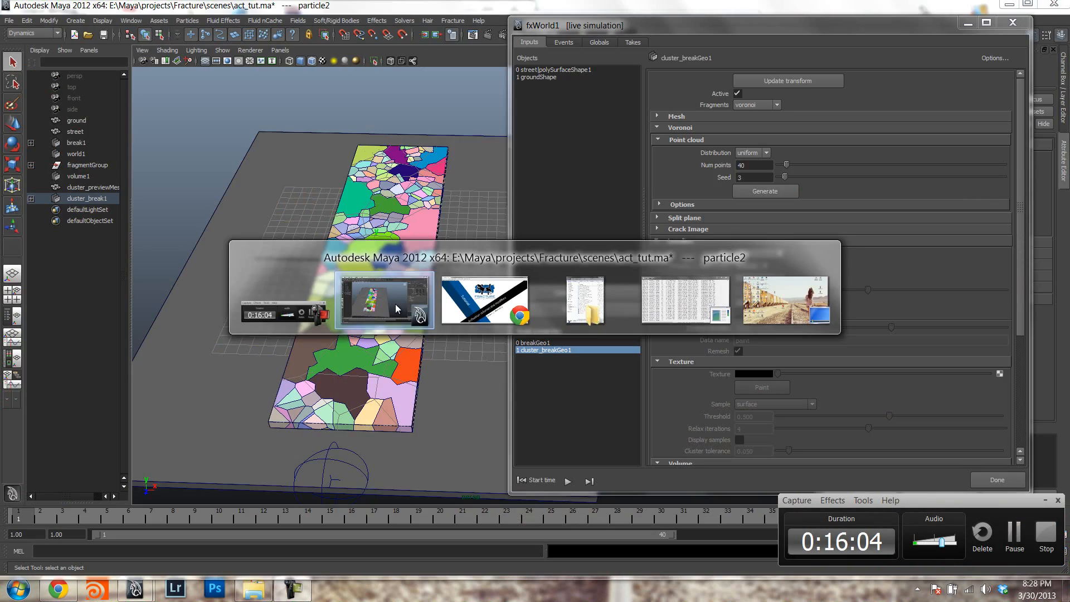
pyautogui.click(776, 24)
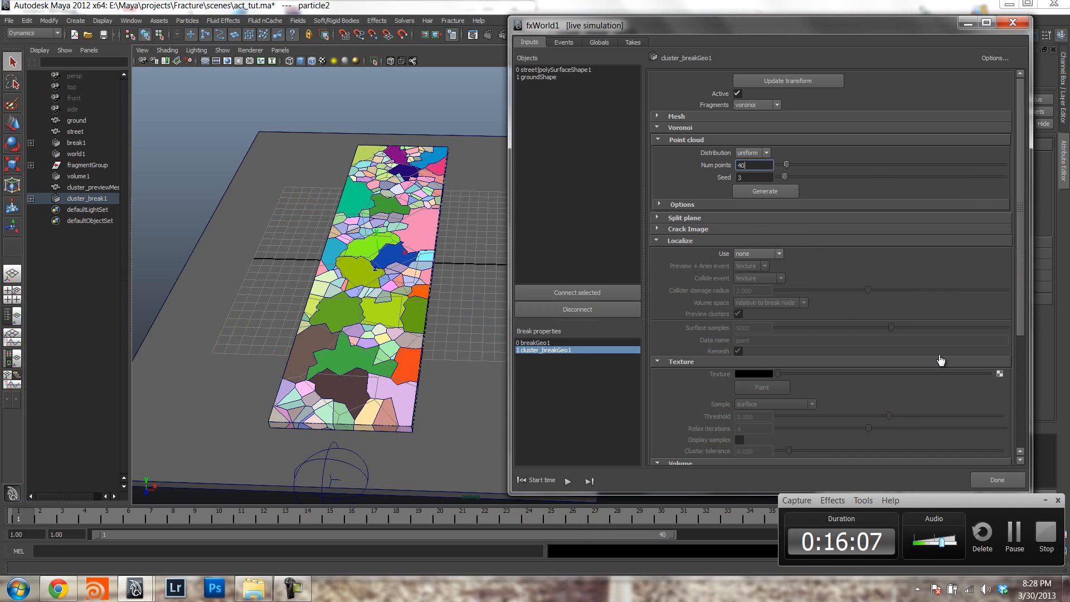
pyautogui.click(1046, 500)
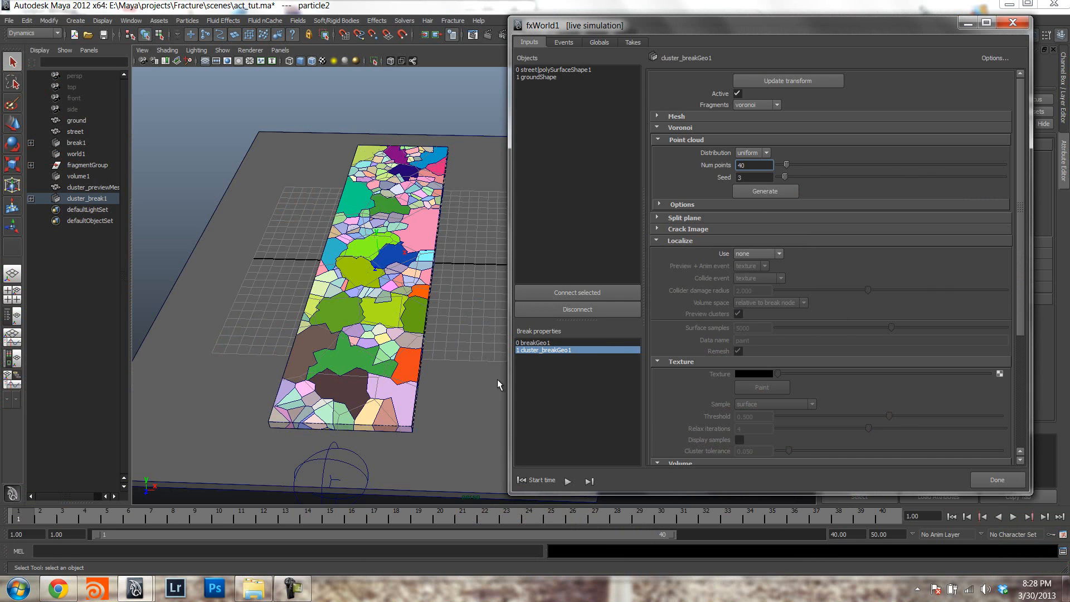
# Add a new simulation take named clusters.
pyautogui.keyDown('alt'); pyautogui.moveTo(488, 390); pyautogui.dragTo(410, 349); pyautogui.keyUp('alt')
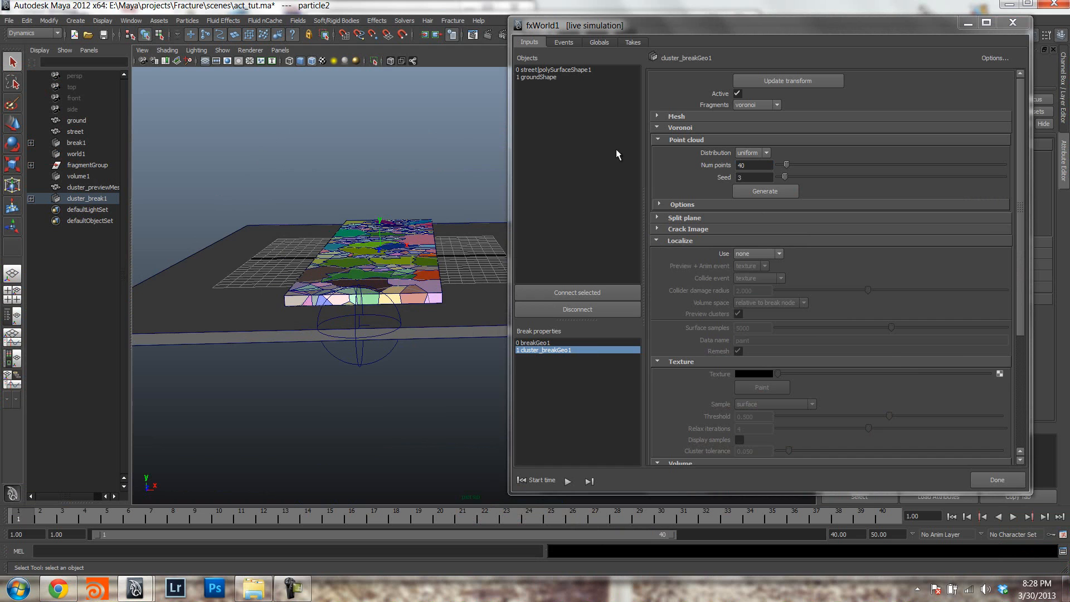
pyautogui.click(630, 43)
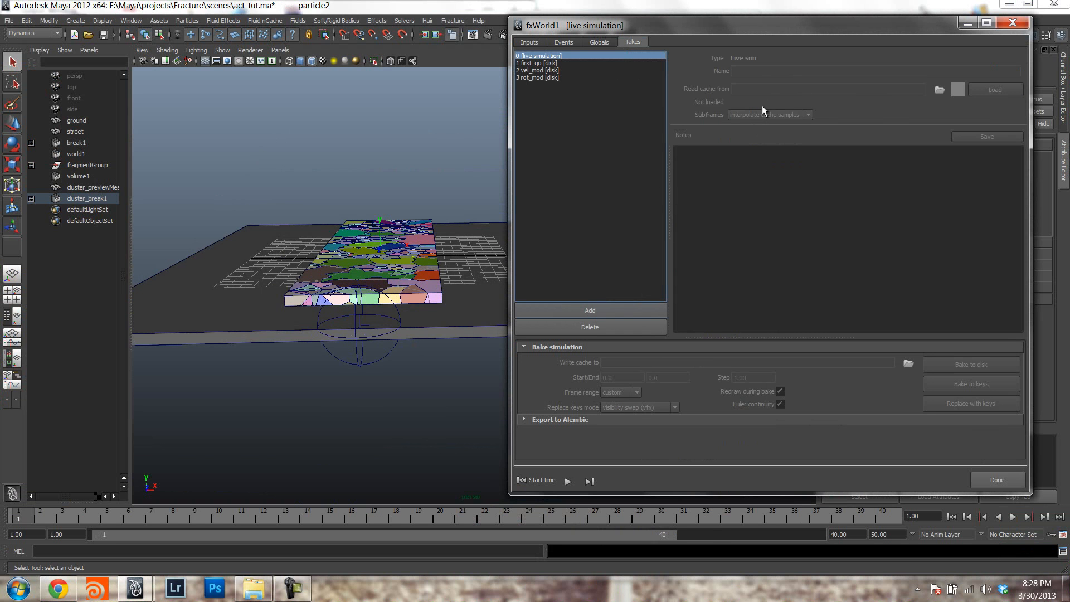
pyautogui.doubleClick(767, 74)
pyautogui.write('cluster')
pyautogui.press('Return')
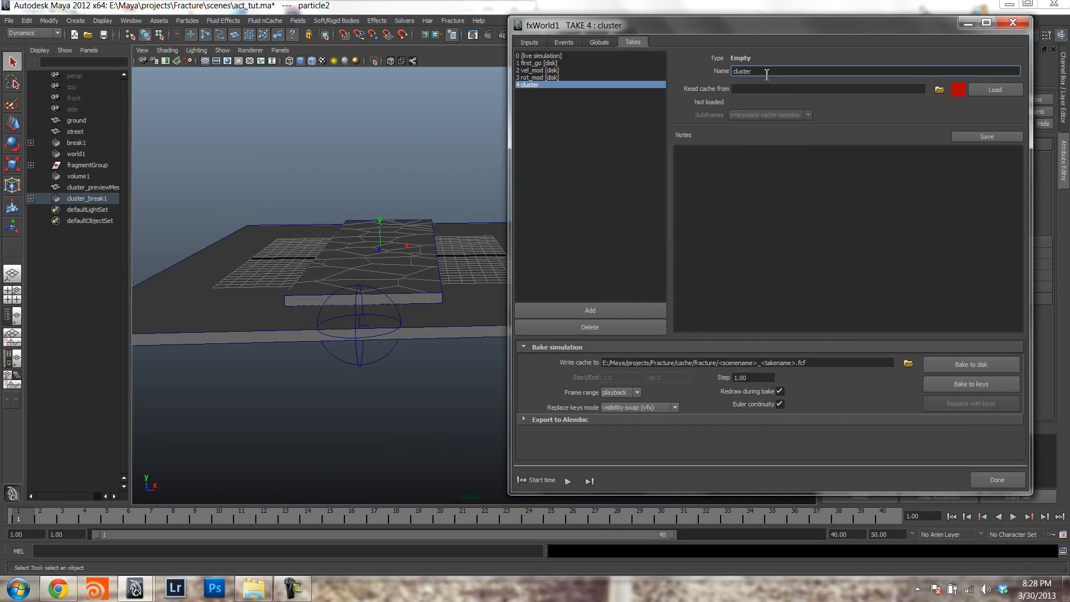
pyautogui.write('s')
pyautogui.press('Return')
# Bake the clusters take to disk over the existing cache file and scrub the result back to frame 1.
pyautogui.click(961, 364)
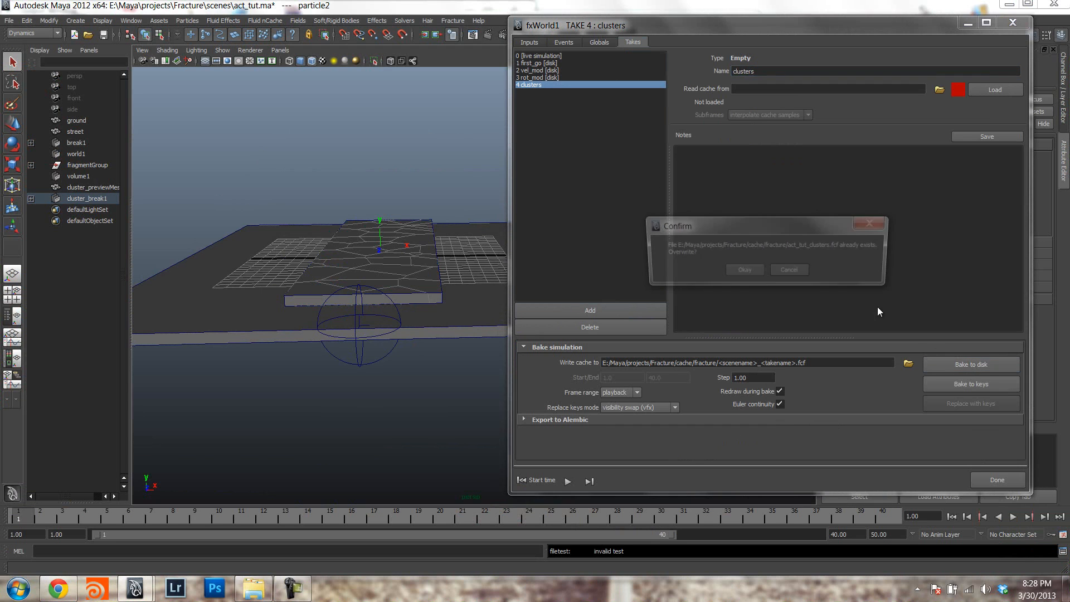
pyautogui.click(745, 270)
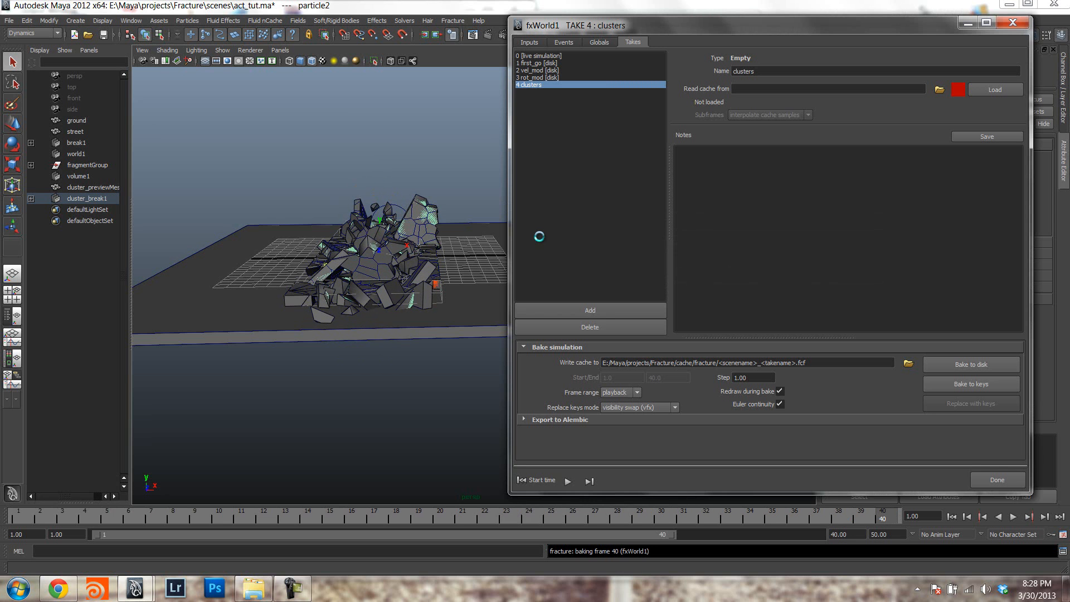
pyautogui.keyDown('alt'); pyautogui.moveTo(432, 248); pyautogui.dragTo(399, 291); pyautogui.keyUp('alt')
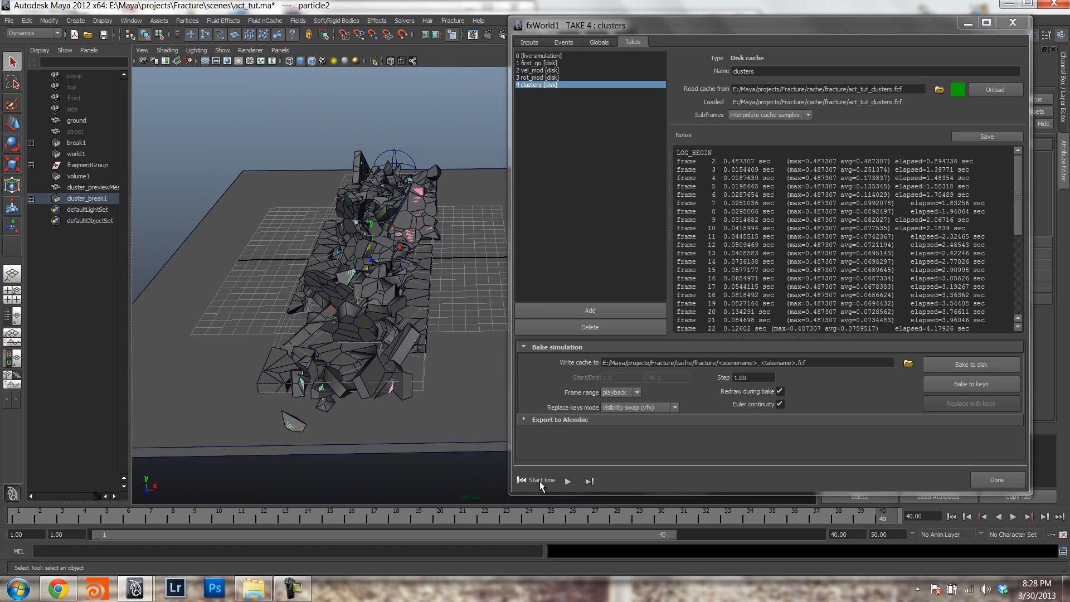
pyautogui.moveTo(867, 515)
pyautogui.mouseDown()
pyautogui.moveTo(75, 483)
pyautogui.moveTo(334, 483)
pyautogui.mouseUp()
pyautogui.moveTo(225, 478)
pyautogui.mouseDown()
pyautogui.moveTo(163, 475)
pyautogui.moveTo(366, 474)
pyautogui.moveTo(685, 506)
pyautogui.moveTo(884, 512)
pyautogui.moveTo(27, 496)
pyautogui.mouseUp()
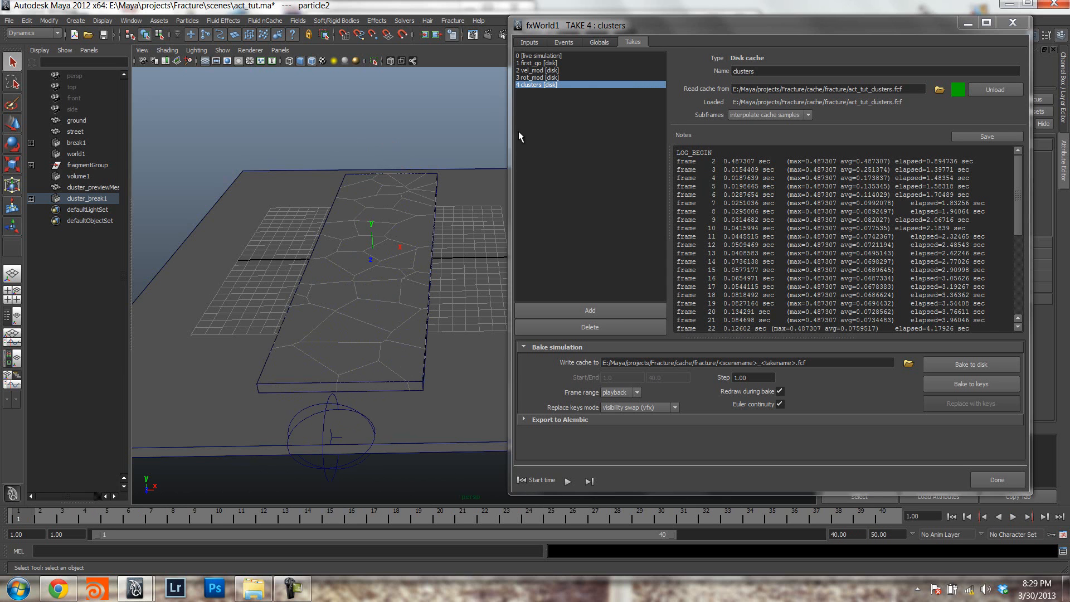
# Add a cluster filter set to "is not" to the rotate randomize modifier of the "activate in volume" event.
pyautogui.click(568, 40)
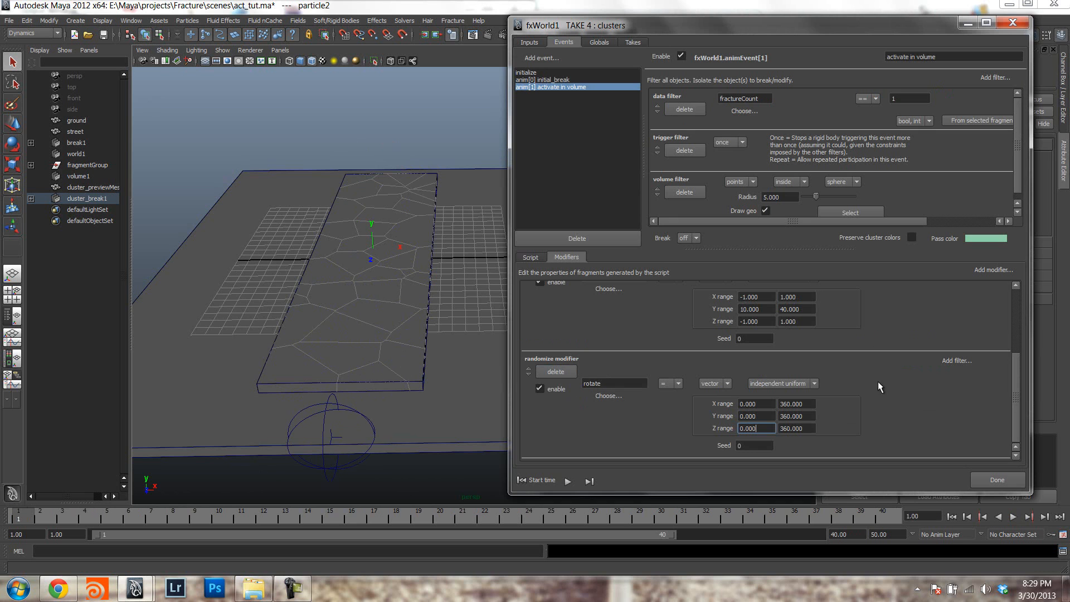
pyautogui.click(936, 363)
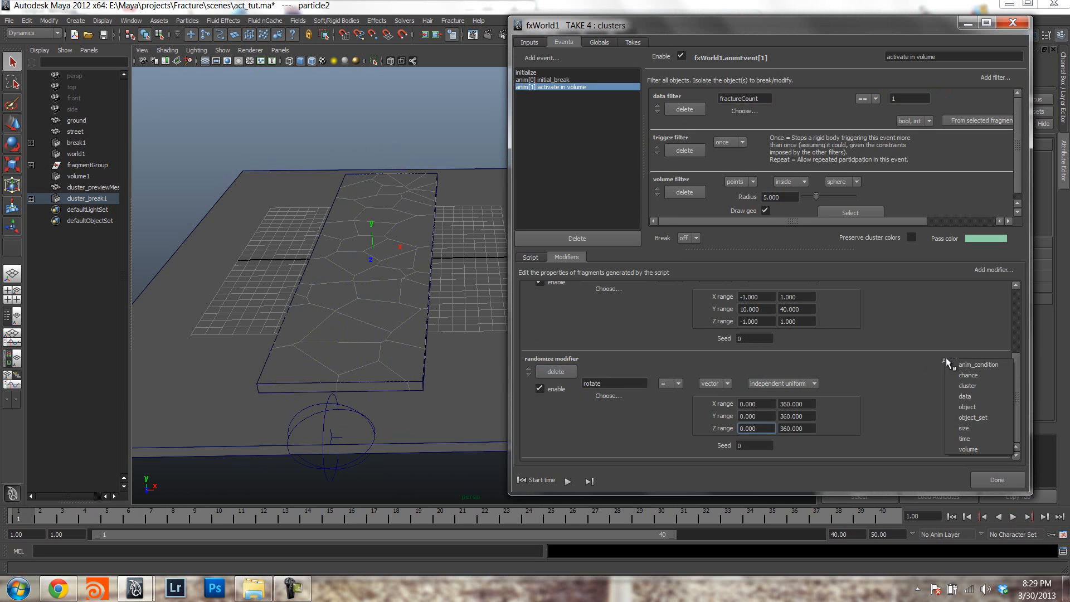
pyautogui.click(968, 381)
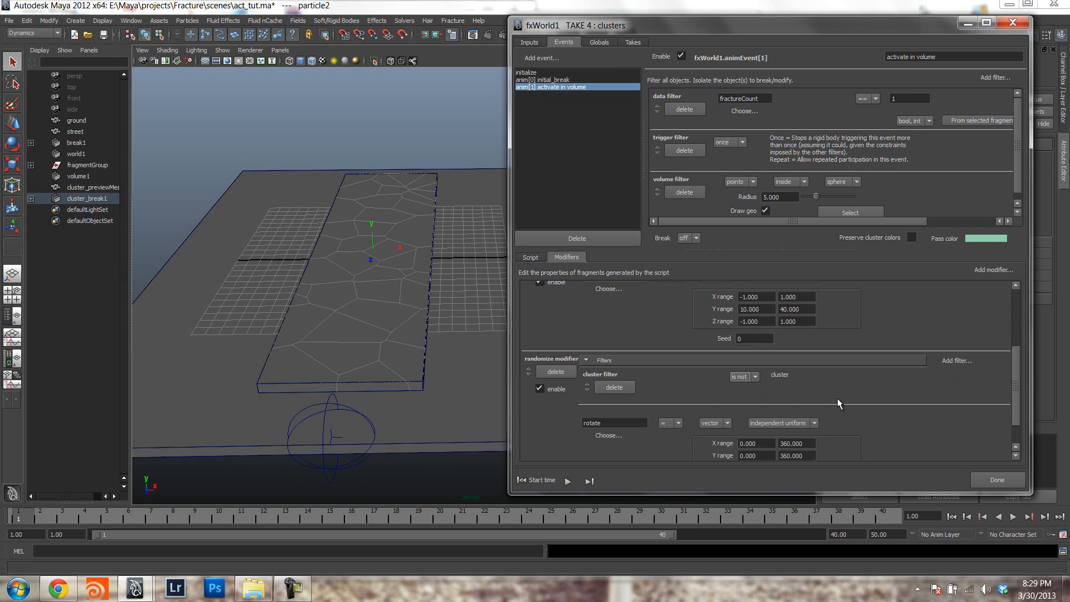
pyautogui.scroll(-1, 837, 399)
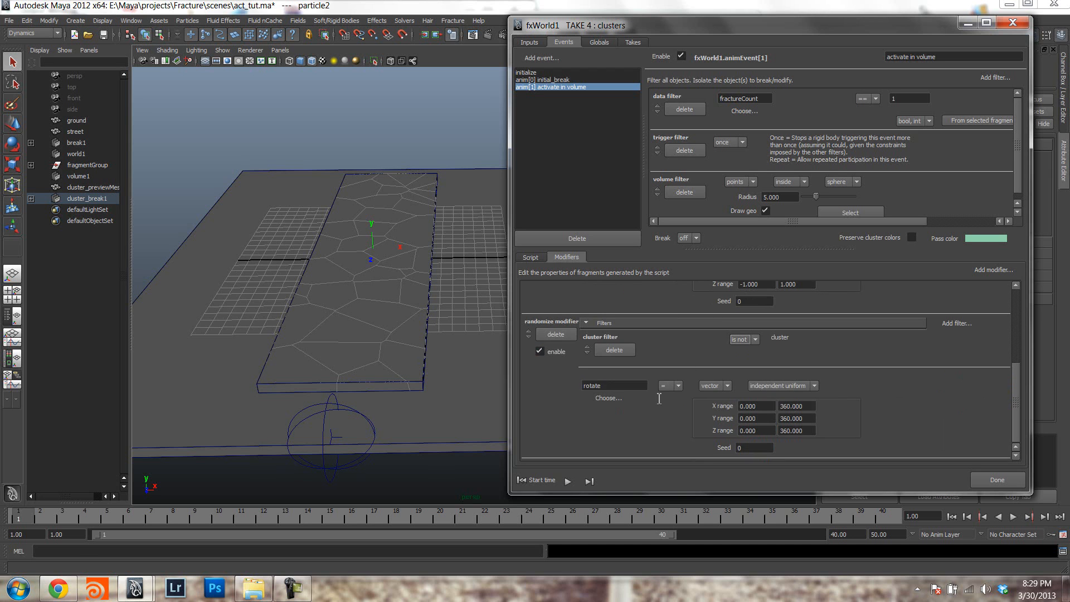
pyautogui.scroll(2, 848, 390)
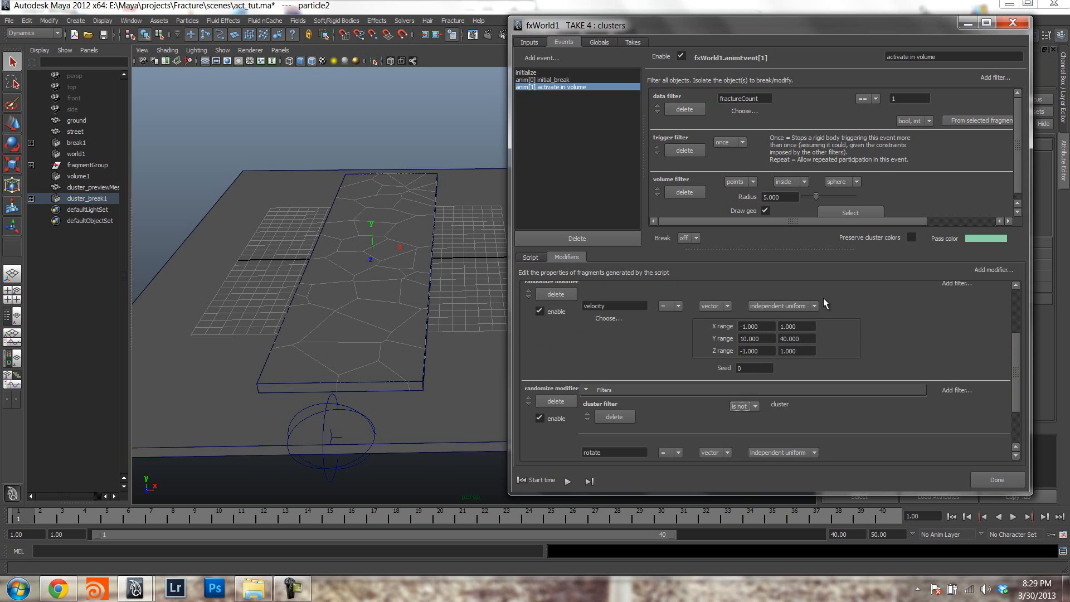
pyautogui.scroll(-2, 846, 403)
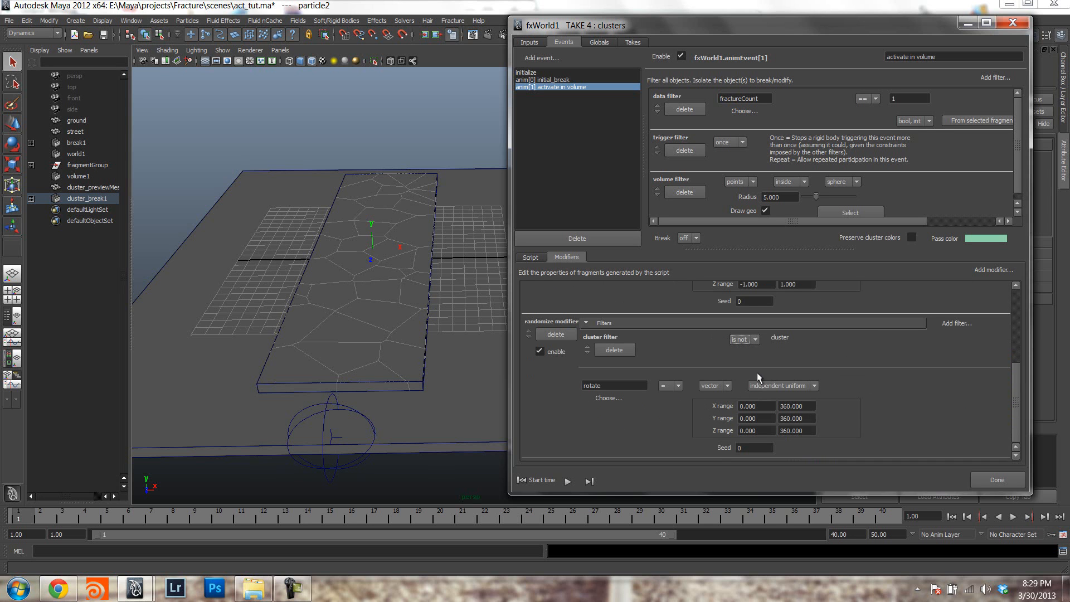
# Rebake the clusters take to disk, overwriting act_tut_clusters.fcf.
pyautogui.click(632, 43)
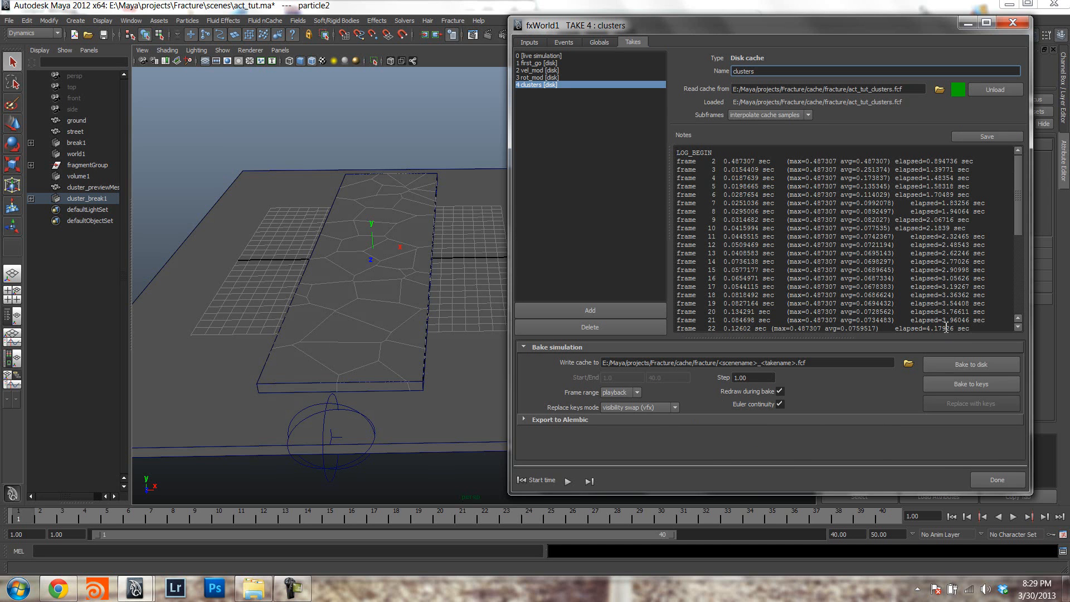
pyautogui.click(966, 366)
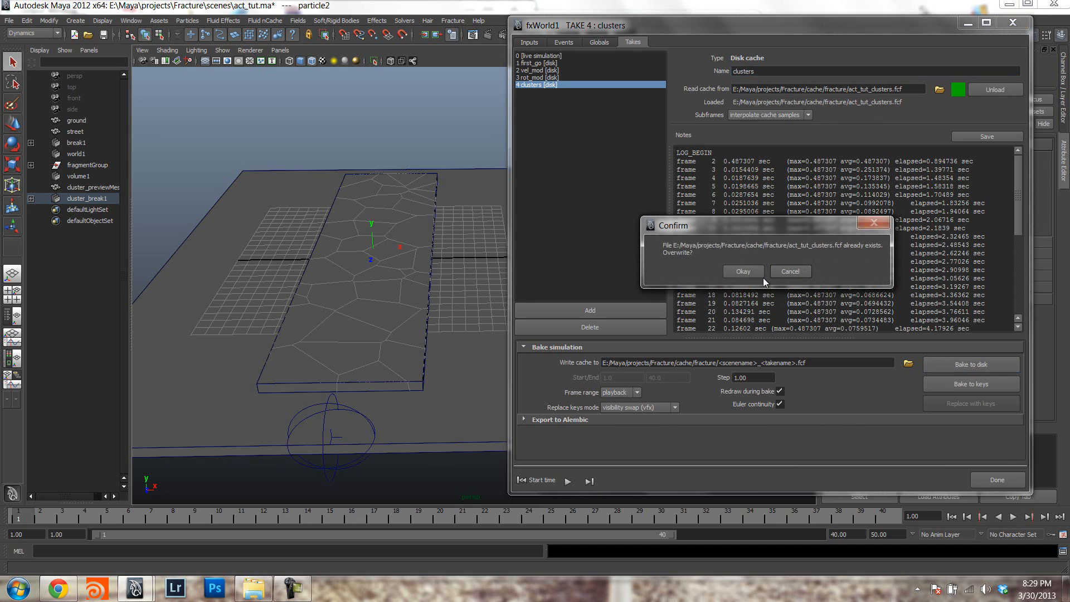
pyautogui.click(728, 276)
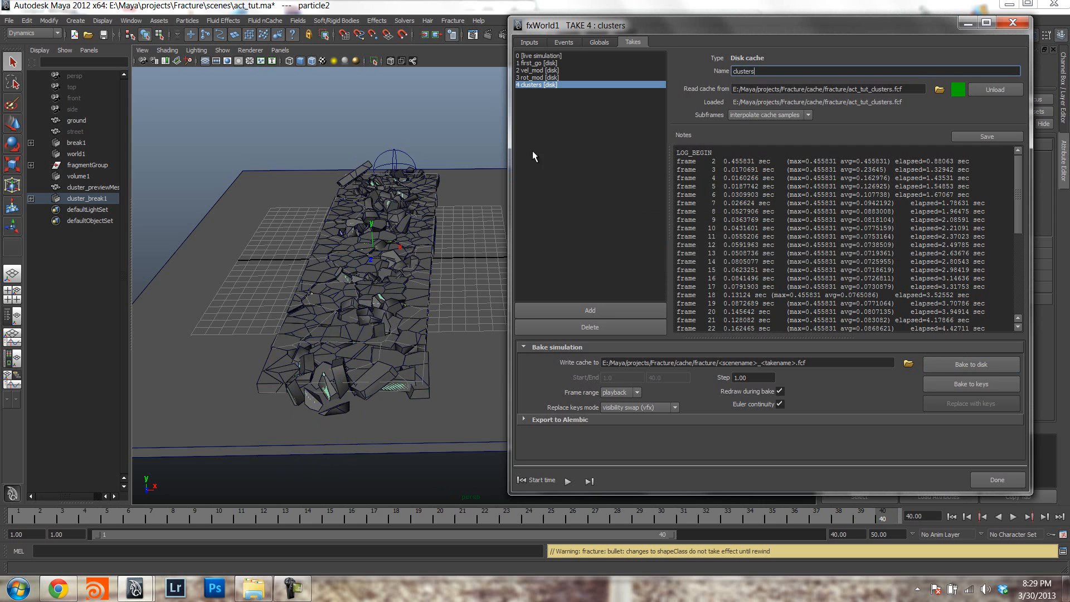
# Scrub through the baked clusters take, examine the fragments around frame 38, and return to the start time.
pyautogui.keyDown('alt'); pyautogui.moveTo(299, 313); pyautogui.dragTo(363, 305); pyautogui.keyUp('alt')
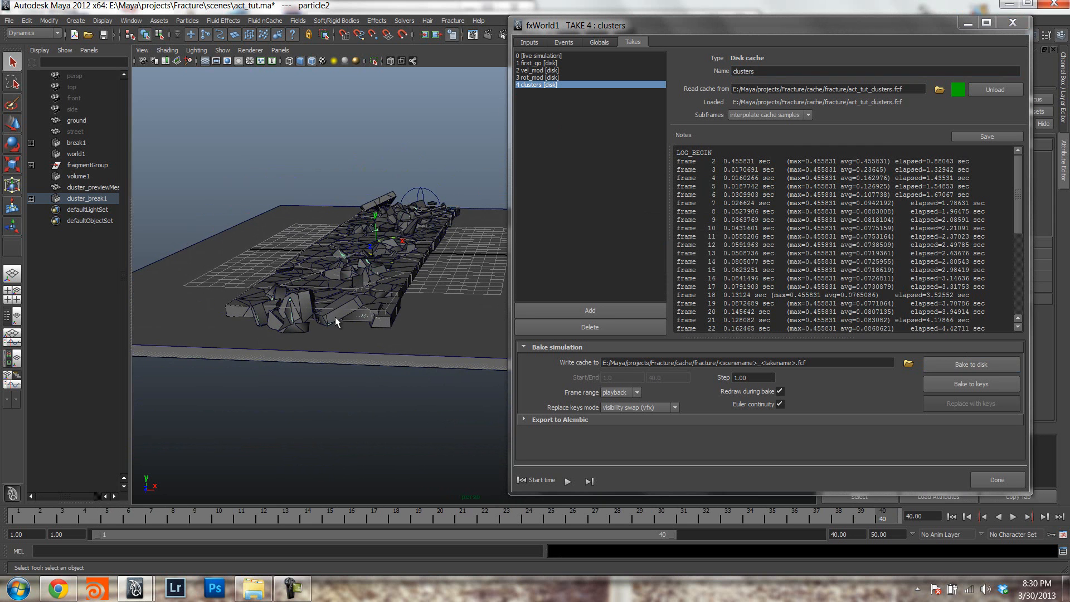
pyautogui.moveTo(882, 516); pyautogui.dragTo(22, 515)
pyautogui.moveTo(128, 515); pyautogui.dragTo(917, 537)
pyautogui.keyDown('alt'); pyautogui.moveTo(456, 312); pyautogui.dragTo(438, 347); pyautogui.keyUp('alt')
pyautogui.moveTo(885, 520); pyautogui.dragTo(839, 521)
pyautogui.keyDown('alt'); pyautogui.moveTo(443, 275); pyautogui.dragTo(415, 255); pyautogui.keyUp('alt')
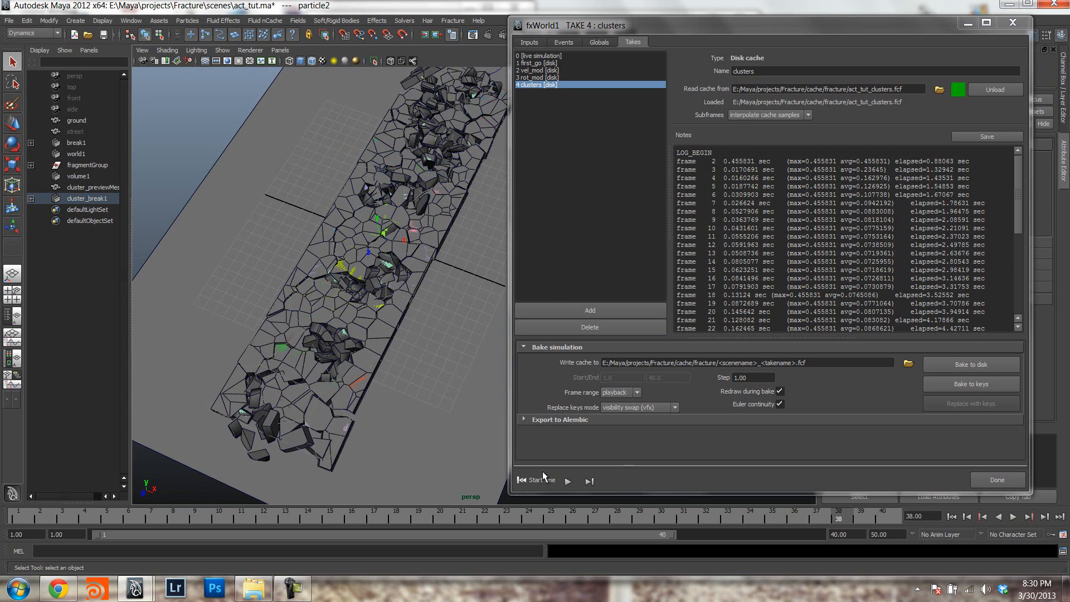
pyautogui.click(522, 480)
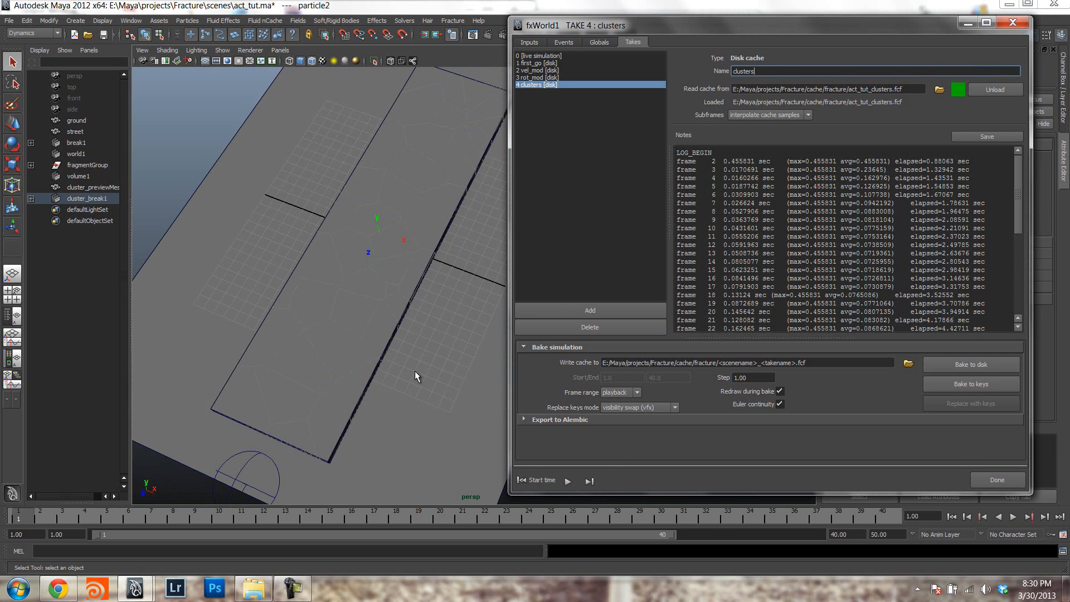
# Break the connections on volume1's Translate X, Y and Z channels.
pyautogui.keyDown('alt'); pyautogui.moveTo(359, 319); pyautogui.dragTo(377, 250); pyautogui.keyUp('alt')
pyautogui.moveTo(510, 200); pyautogui.dragTo(609, 220)
pyautogui.keyDown('alt'); pyautogui.moveTo(295, 335); pyautogui.dragTo(190, 245); pyautogui.keyUp('alt')
pyautogui.click(209, 229)
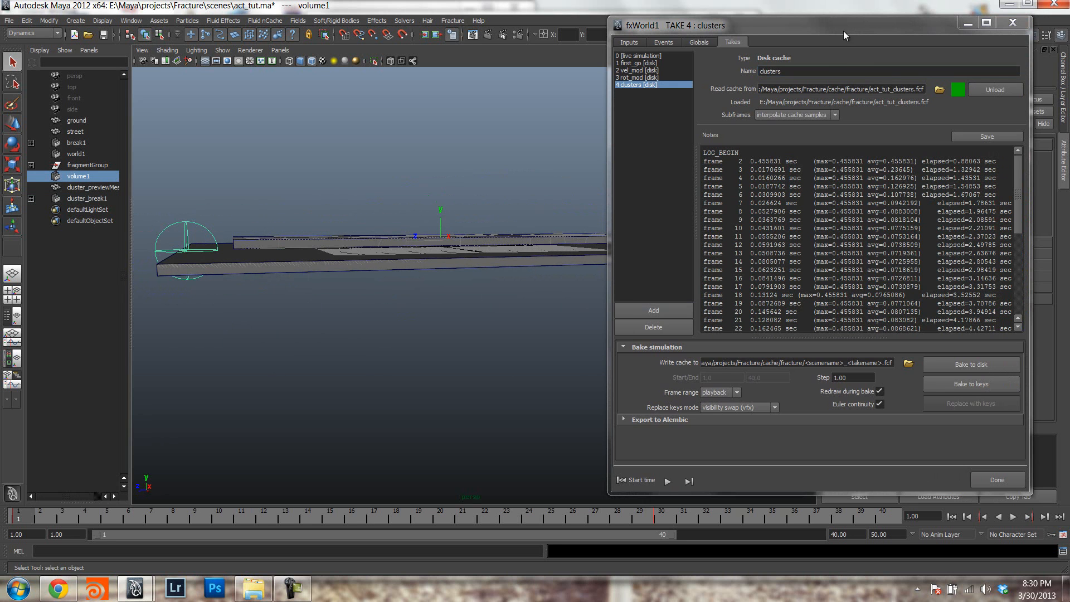
pyautogui.moveTo(843, 29); pyautogui.dragTo(445, 297)
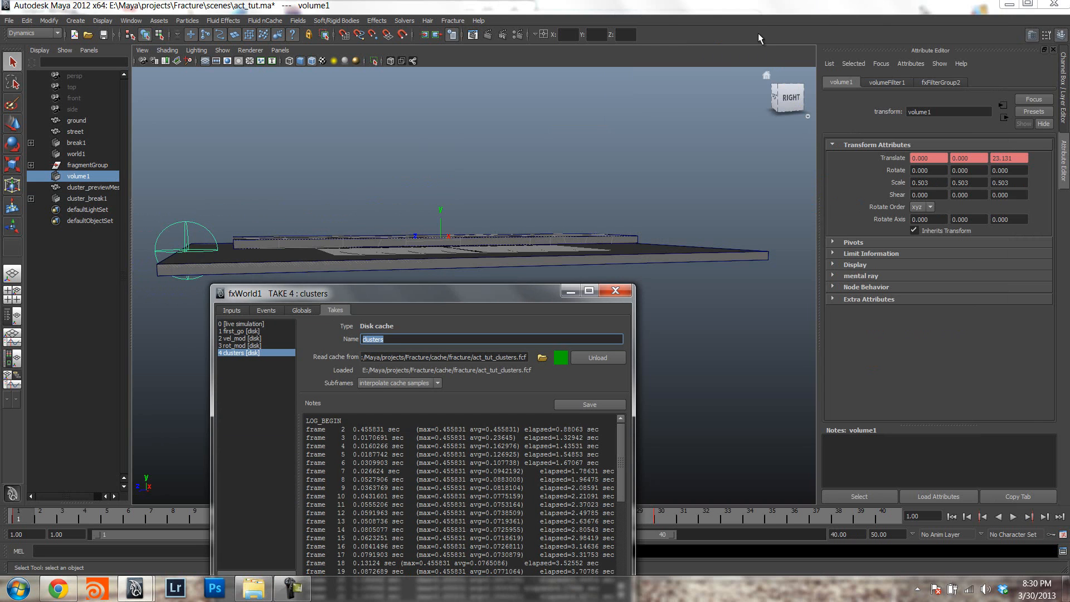
pyautogui.click(748, 87)
pyautogui.hotkey('ctrl', 'a')
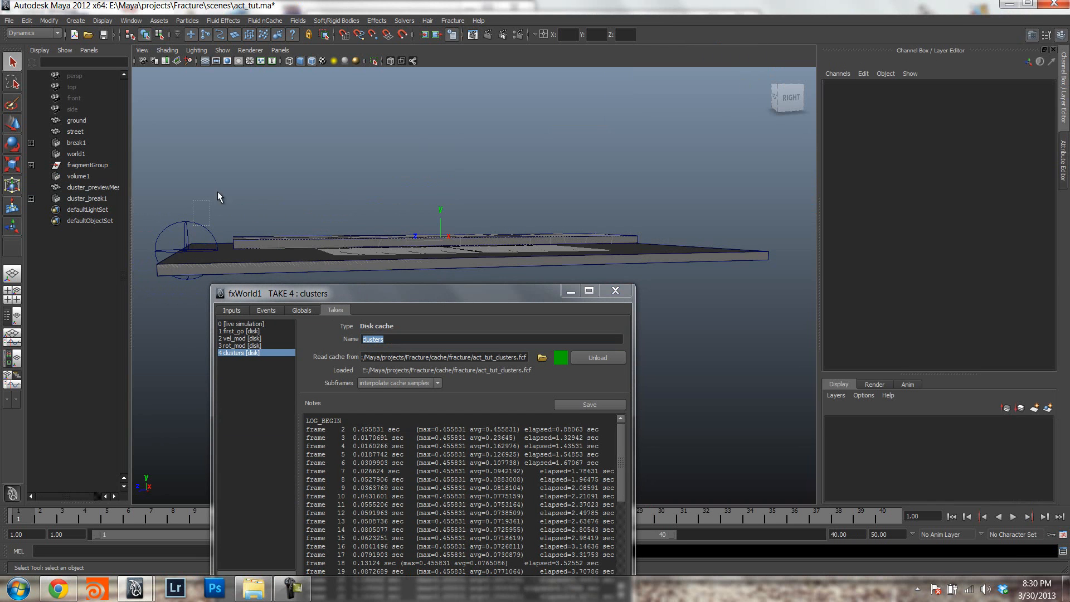
pyautogui.click(210, 231)
pyautogui.moveTo(998, 96); pyautogui.dragTo(999, 112)
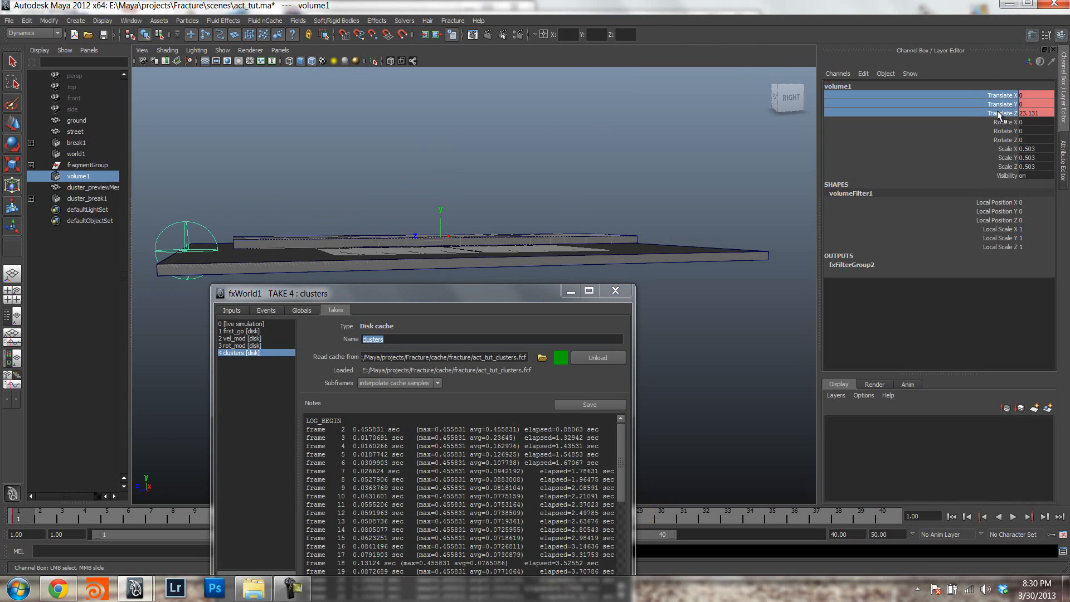
pyautogui.rightClick(999, 115)
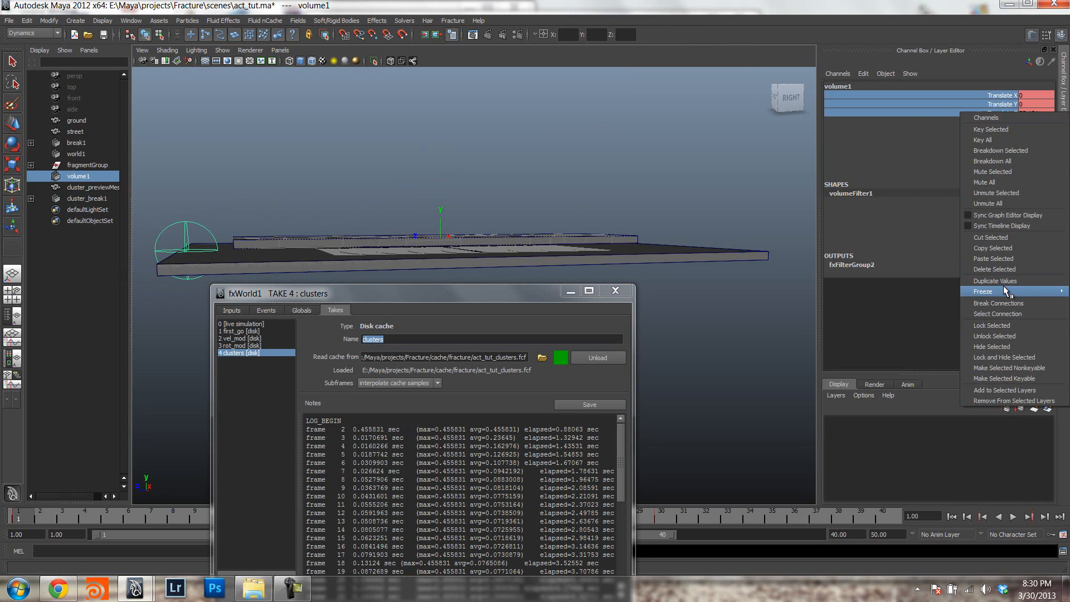
pyautogui.click(1006, 304)
# Raise volume1 above the middle of the street, to about Translate Y 5.734 and Z 0.714, and key its translation at frame 1.
pyautogui.moveTo(461, 298); pyautogui.dragTo(936, 315)
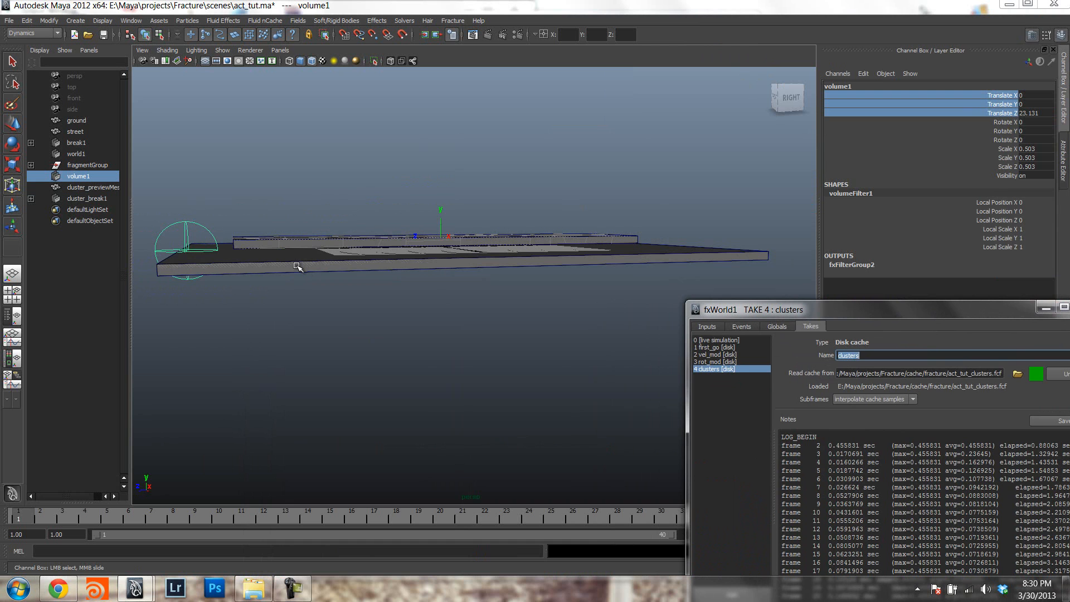
pyautogui.write('w')
pyautogui.keyDown('alt'); pyautogui.moveTo(277, 313); pyautogui.dragTo(432, 243); pyautogui.keyUp('alt')
pyautogui.press('w')
pyautogui.moveTo(452, 206); pyautogui.dragTo(456, 145)
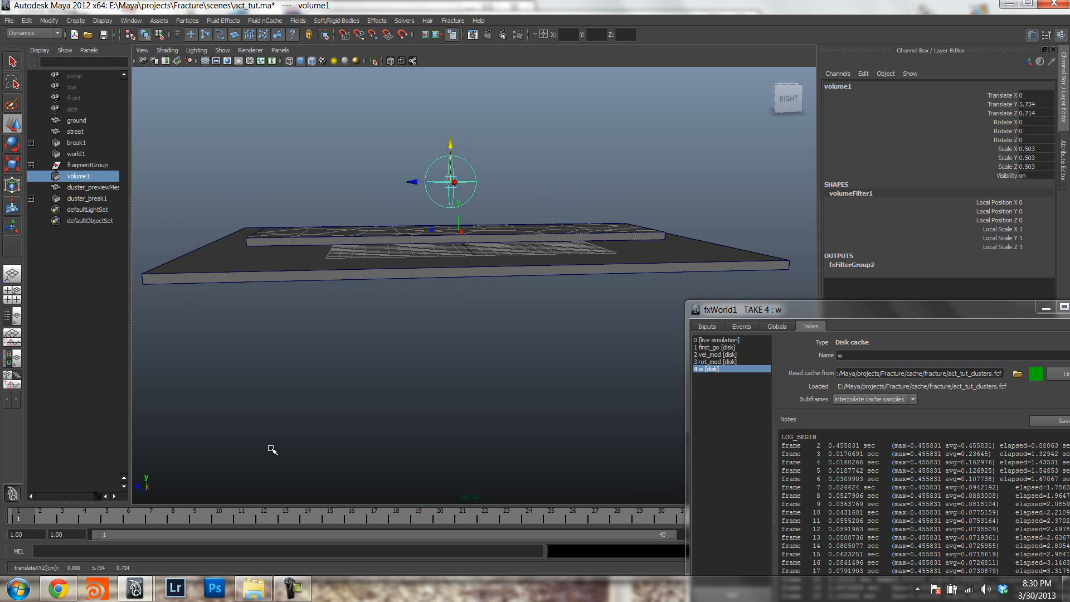
pyautogui.keyDown('alt'); pyautogui.moveTo(392, 431); pyautogui.dragTo(444, 357); pyautogui.keyUp('alt')
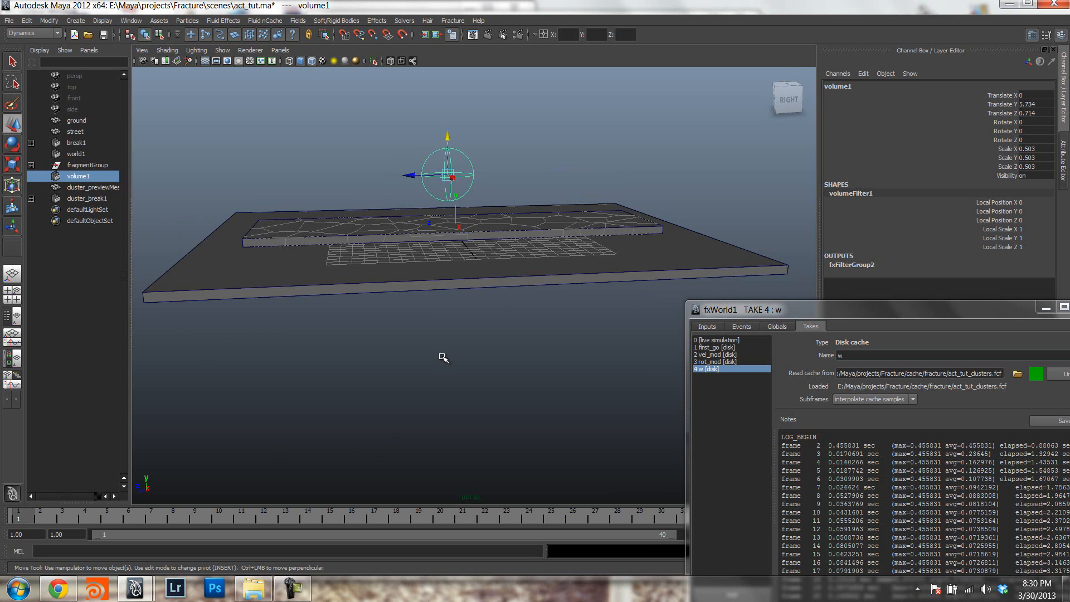
pyautogui.hotkey('shift', 'w')
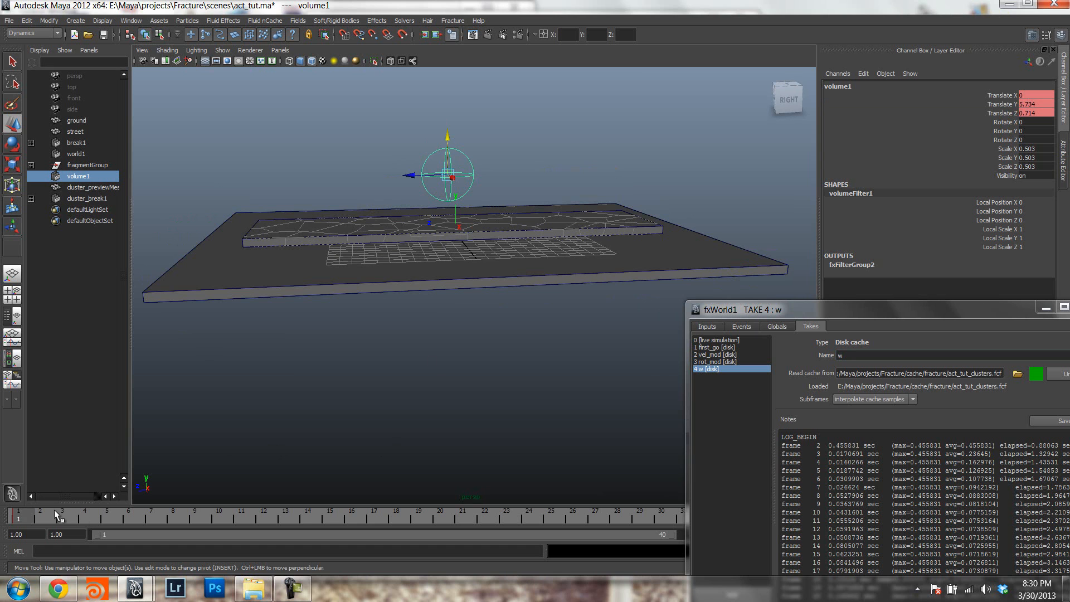
# Key volume1's raised position at frame 7 and lower it into the street to about Translate Y 1.045 at frame 10.
pyautogui.moveTo(27, 514); pyautogui.dragTo(106, 514)
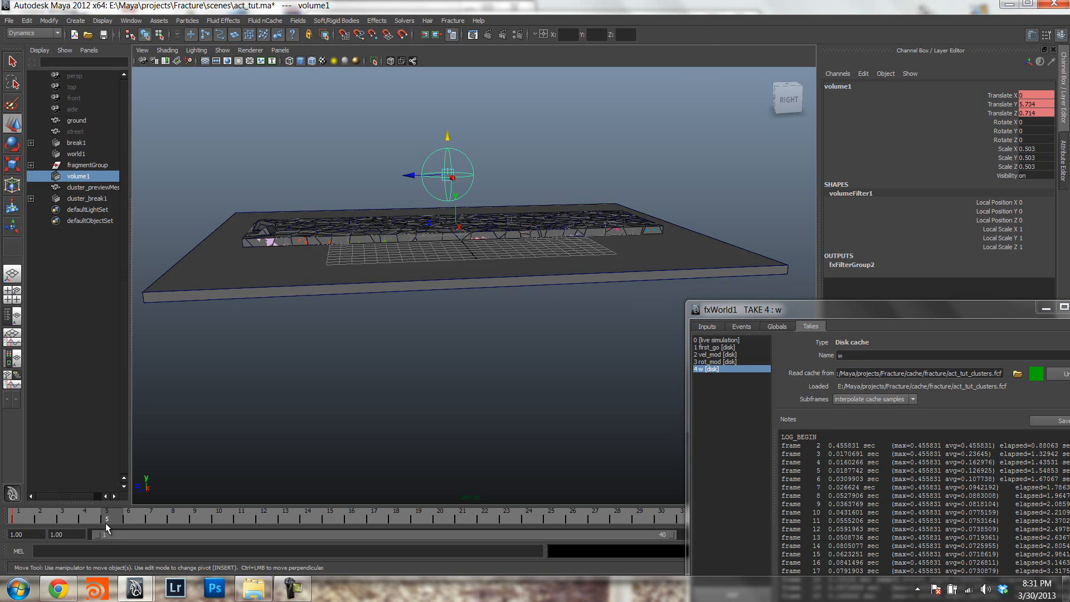
pyautogui.moveTo(114, 520); pyautogui.dragTo(219, 518)
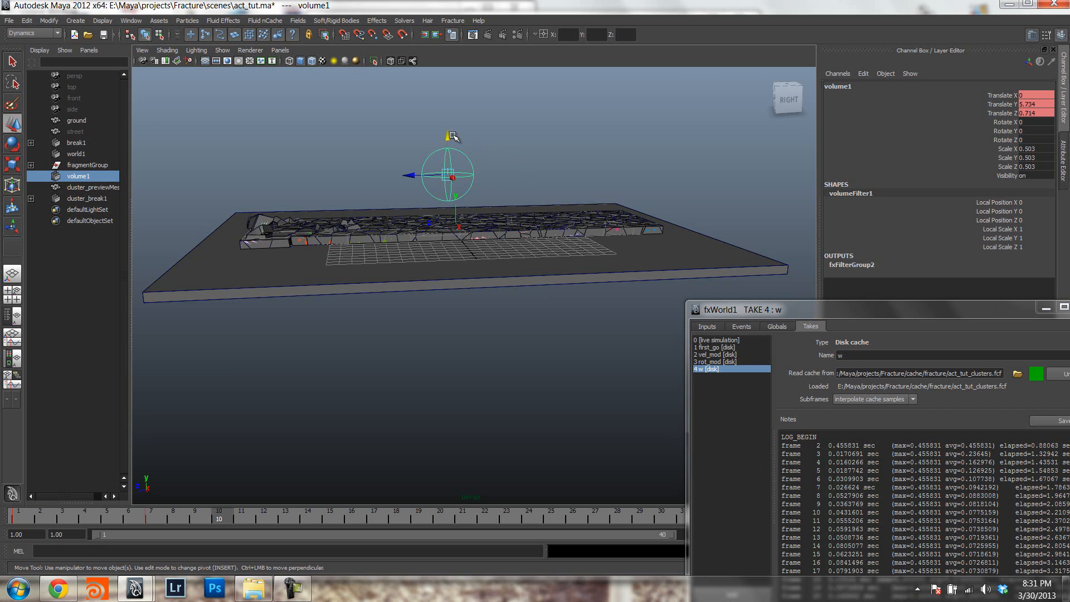
pyautogui.moveTo(448, 137); pyautogui.dragTo(451, 187)
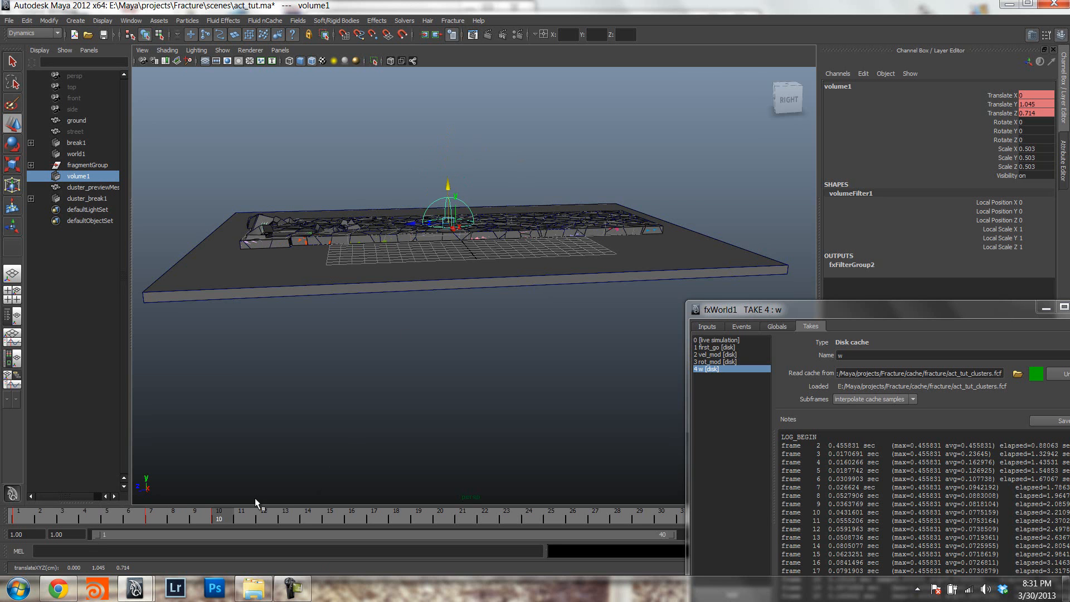
# Scale volume1 up uniformly to about 4.717 at frame 25 so it encloses the street, and key its scale.
pyautogui.moveTo(234, 514); pyautogui.dragTo(560, 520)
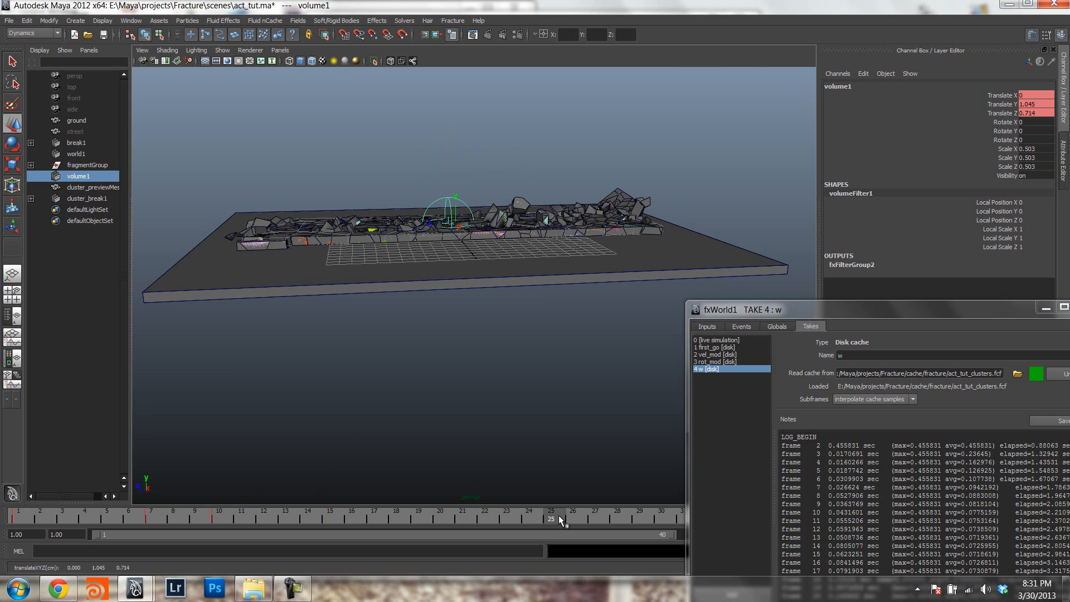
pyautogui.keyDown('alt'); pyautogui.moveTo(467, 208); pyautogui.dragTo(472, 273); pyautogui.keyUp('alt')
pyautogui.press('r')
pyautogui.moveTo(452, 177); pyautogui.dragTo(583, 178)
pyautogui.hotkey('ctrl', 'z')
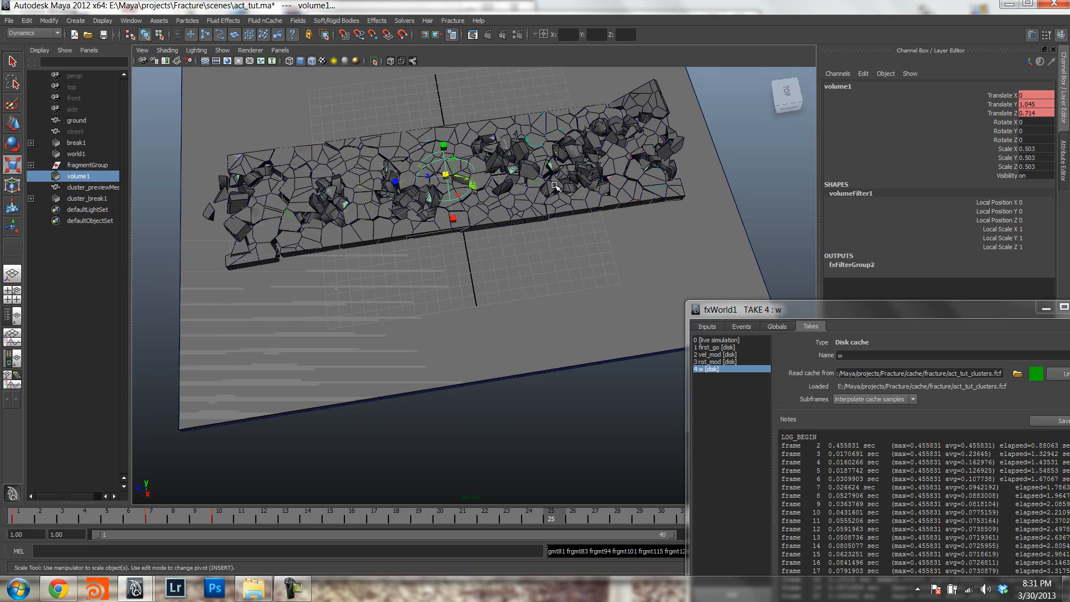
pyautogui.moveTo(447, 175); pyautogui.dragTo(571, 208)
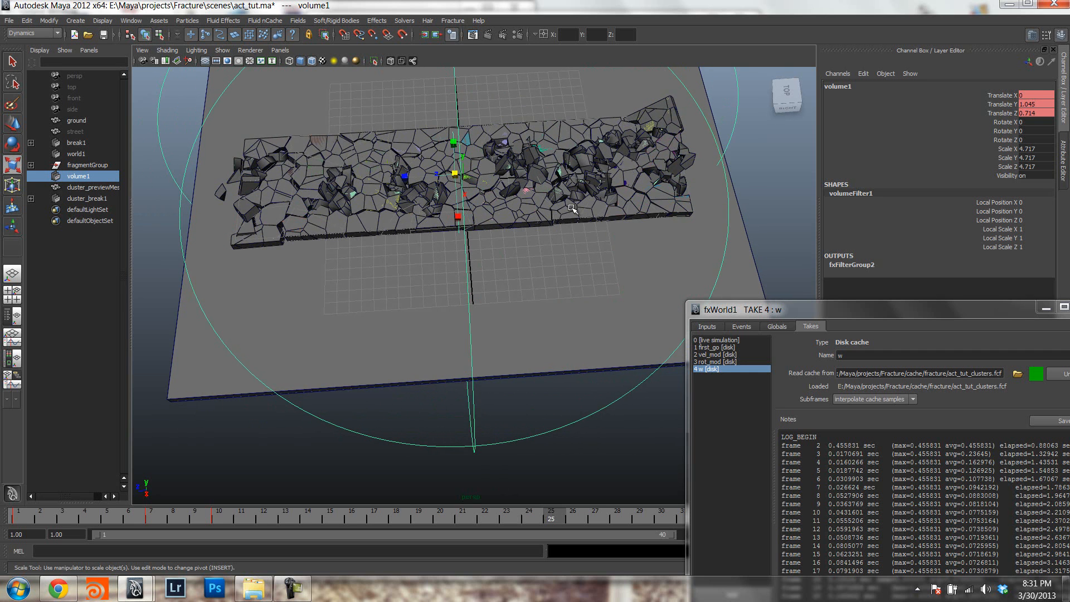
pyautogui.hotkey('shift', 'r')
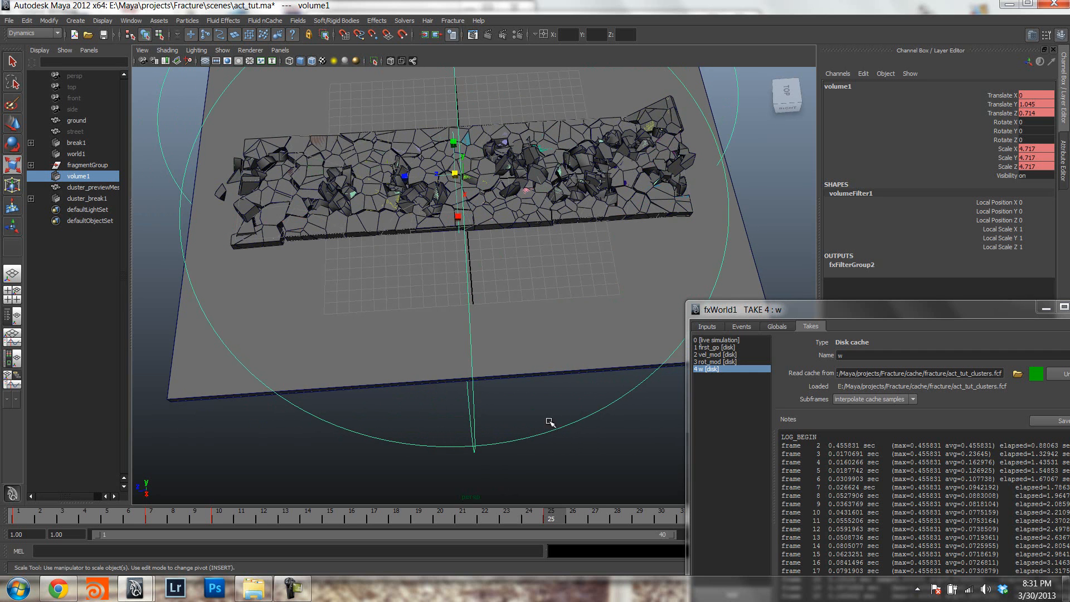
# Shrink volume1 to a uniform scale of about 0.425 at frame 10 and scrub through its expansion.
pyautogui.moveTo(549, 518); pyautogui.dragTo(219, 517)
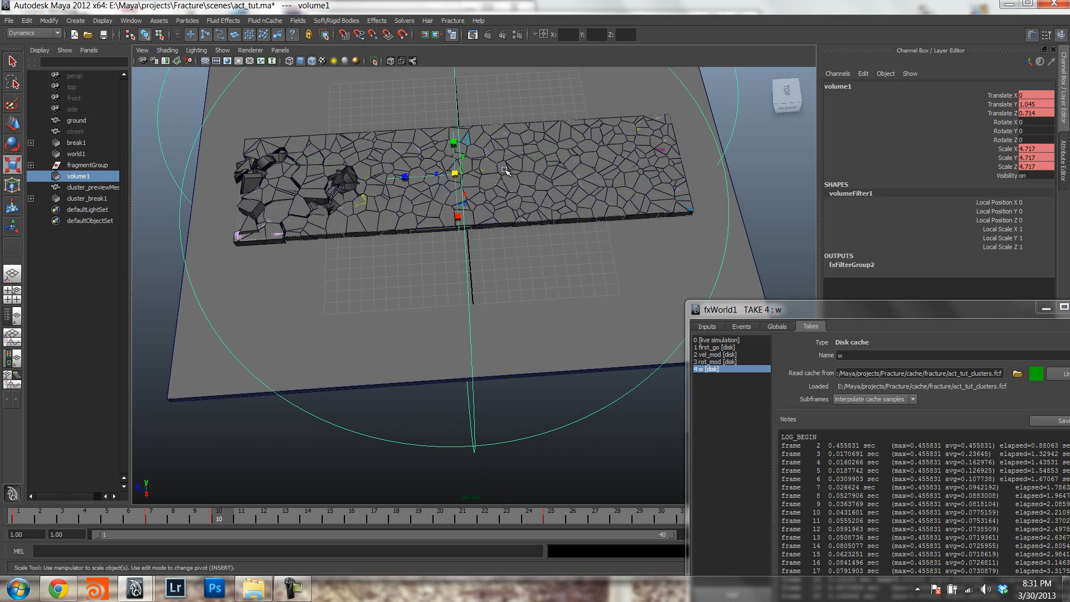
pyautogui.keyDown('alt'); pyautogui.moveTo(465, 190); pyautogui.dragTo(507, 169); pyautogui.keyUp('alt')
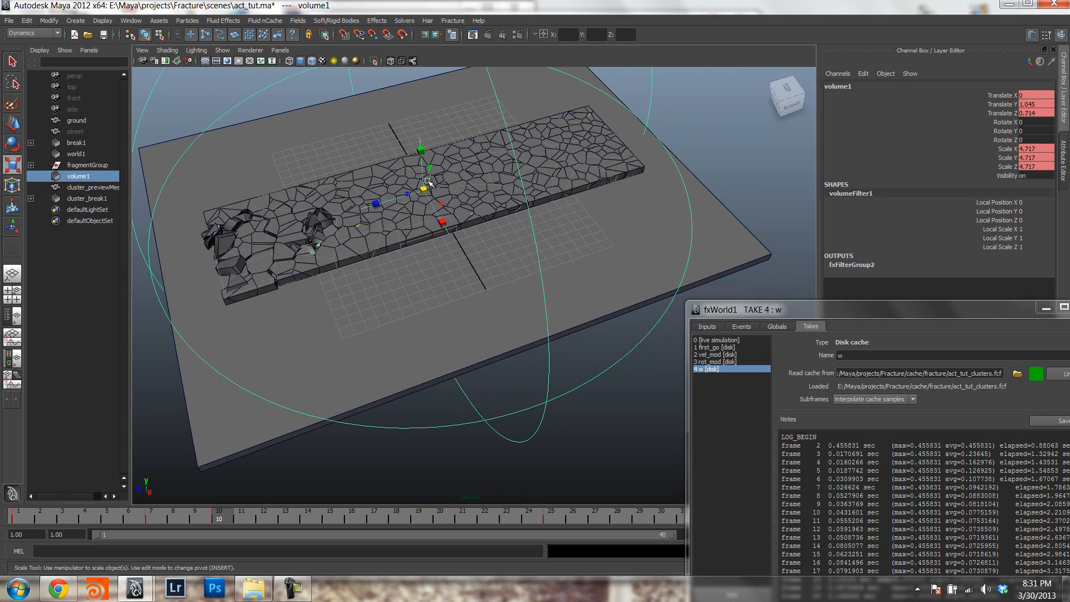
pyautogui.moveTo(424, 190)
pyautogui.mouseDown()
pyautogui.moveTo(372, 193)
pyautogui.moveTo(415, 190)
pyautogui.mouseUp()
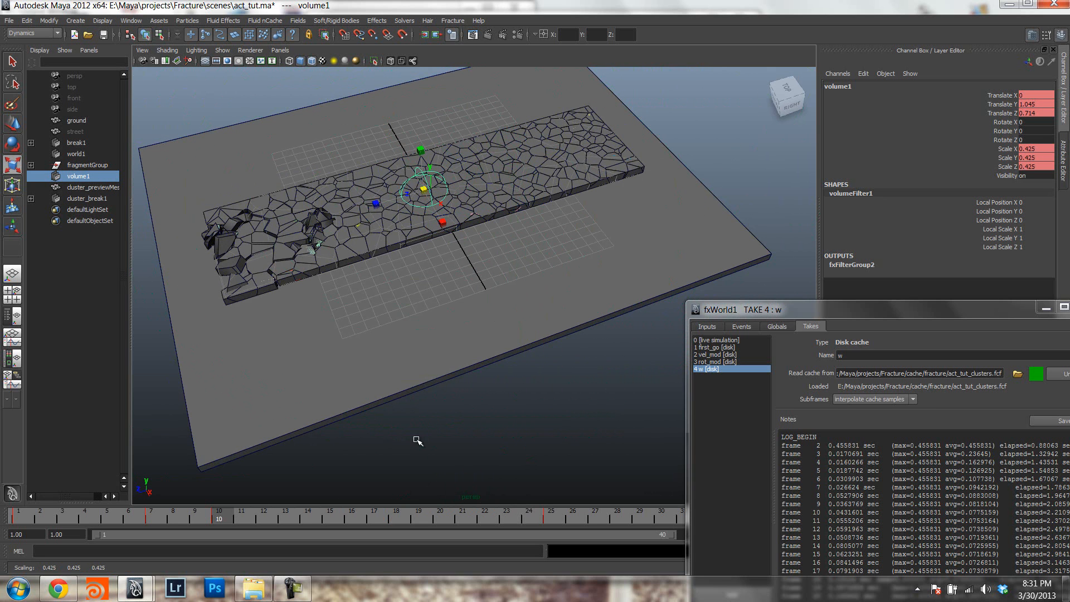
pyautogui.moveTo(223, 506)
pyautogui.mouseDown()
pyautogui.moveTo(95, 501)
pyautogui.moveTo(226, 501)
pyautogui.mouseUp()
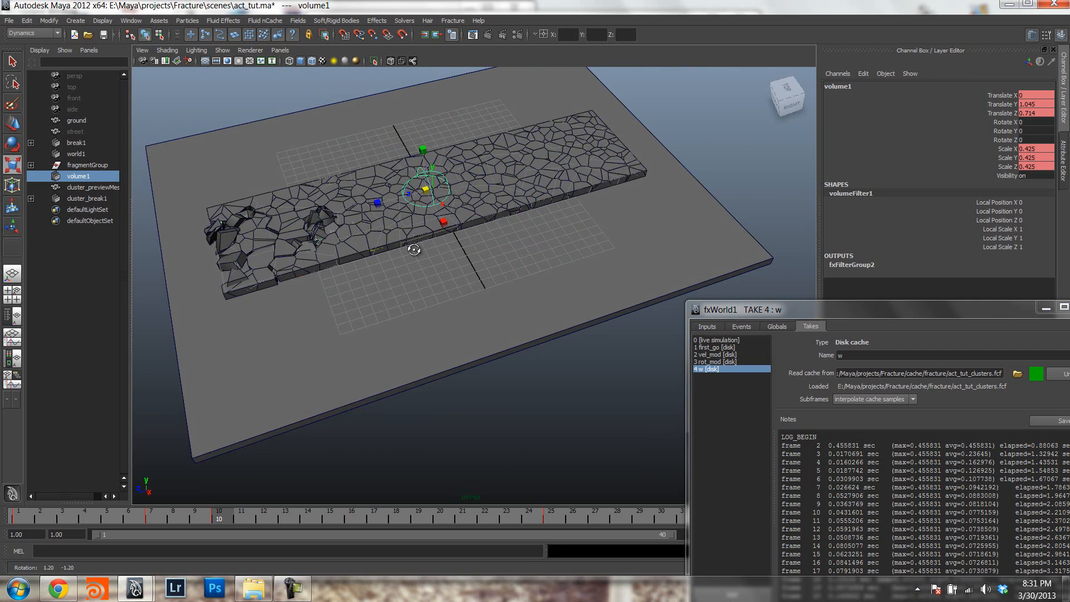
pyautogui.keyDown('alt'); pyautogui.moveTo(363, 214); pyautogui.dragTo(330, 174); pyautogui.keyUp('alt')
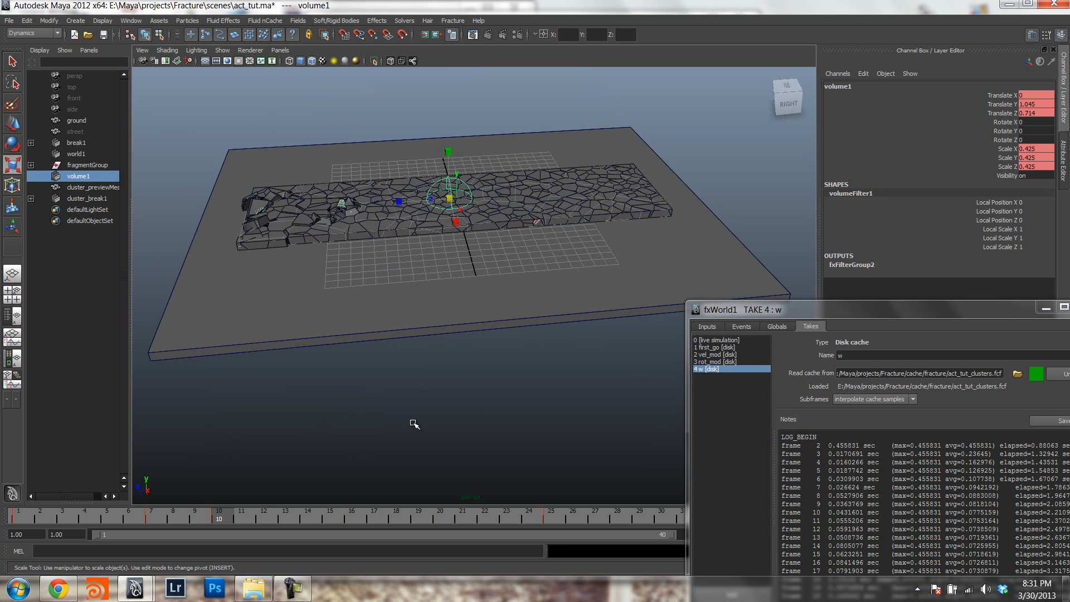
pyautogui.moveTo(229, 514); pyautogui.dragTo(596, 514)
# Add a new take to fxWorld1 and name it radiating.
pyautogui.moveTo(887, 310); pyautogui.dragTo(728, 70)
pyautogui.click(706, 111)
pyautogui.press('Return')
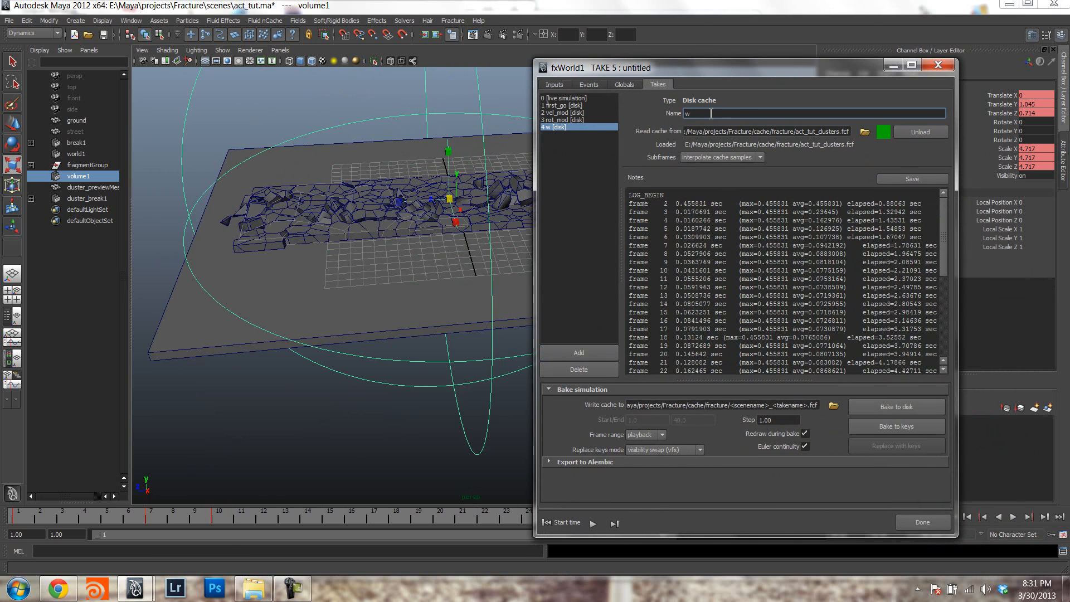
pyautogui.doubleClick(755, 114)
pyautogui.write('radiati')
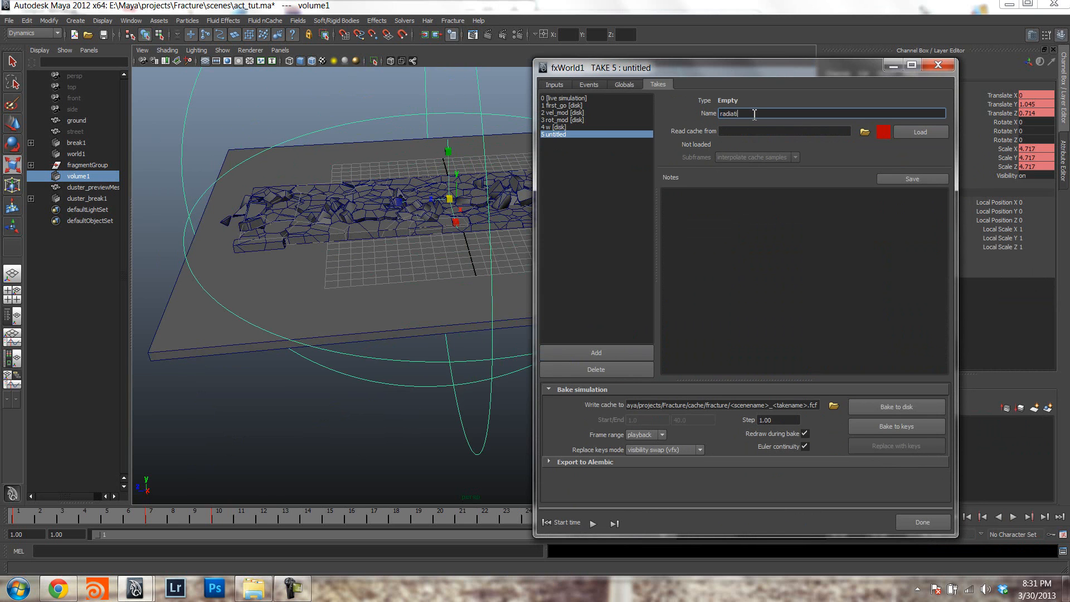
pyautogui.press('Return')
# Bake the radiating take to disk and examine the fragments at frame 40.
pyautogui.moveTo(625, 67); pyautogui.dragTo(693, 50)
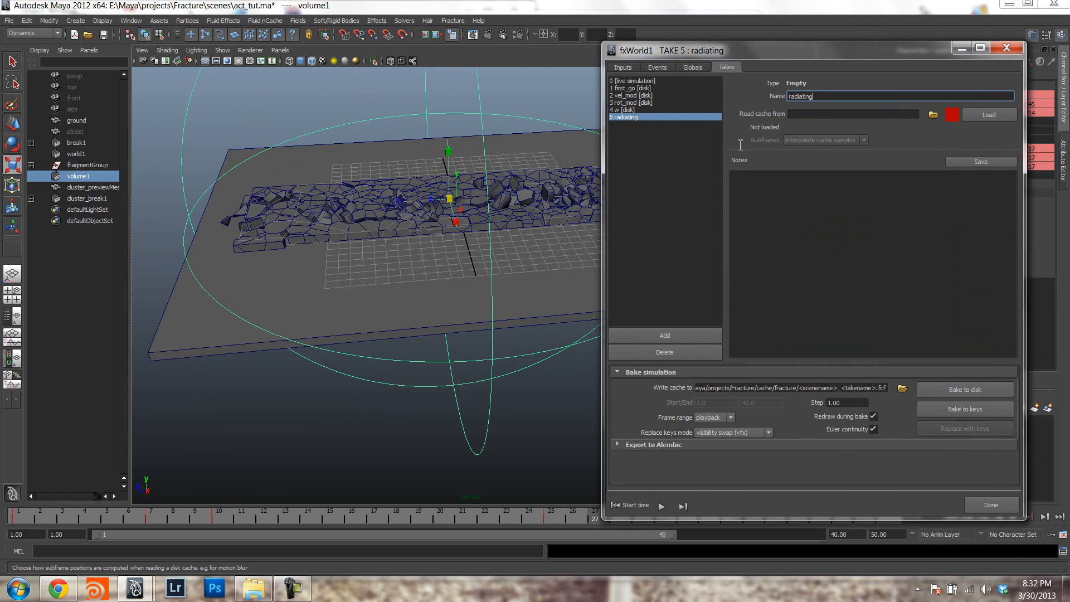
pyautogui.click(976, 392)
pyautogui.click(801, 296)
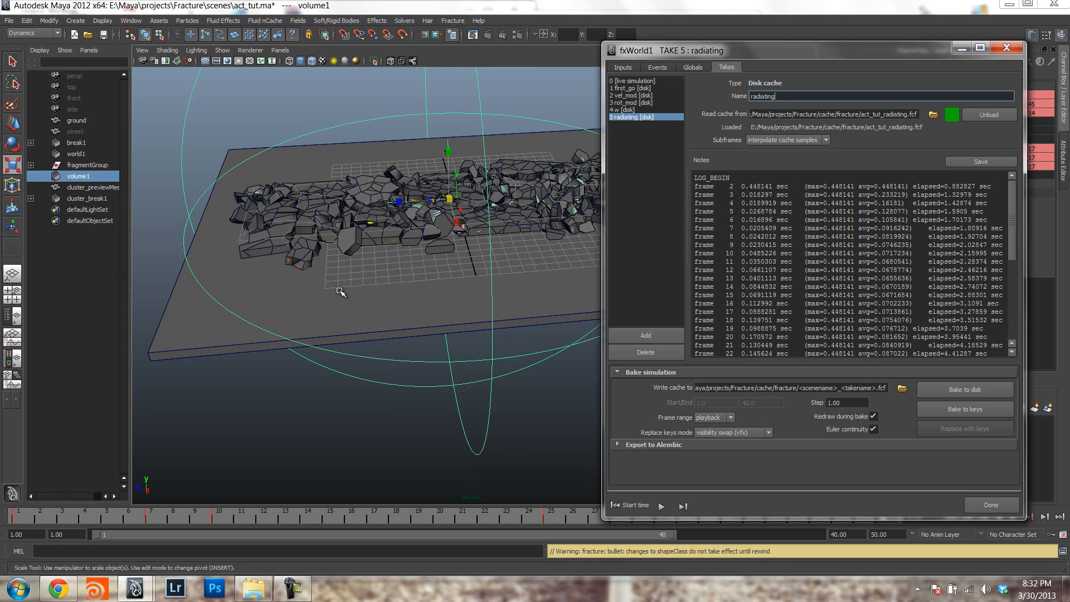
pyautogui.moveTo(804, 52); pyautogui.dragTo(847, 15)
pyautogui.keyDown('alt'); pyautogui.moveTo(448, 198); pyautogui.dragTo(403, 212); pyautogui.keyUp('alt')
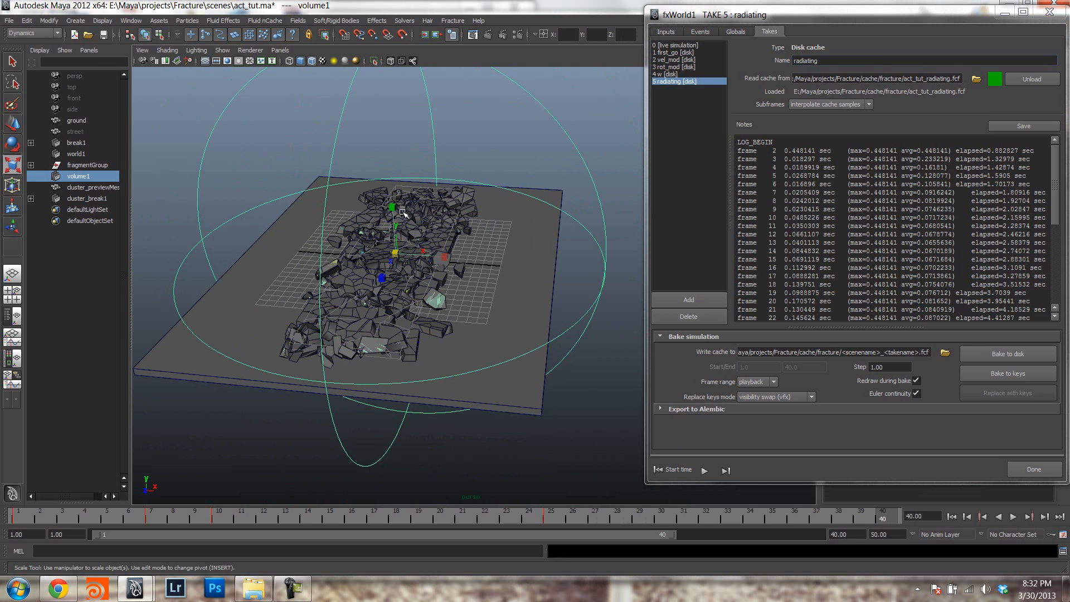
pyautogui.keyDown('alt'); pyautogui.moveTo(490, 253); pyautogui.dragTo(421, 230); pyautogui.keyUp('alt')
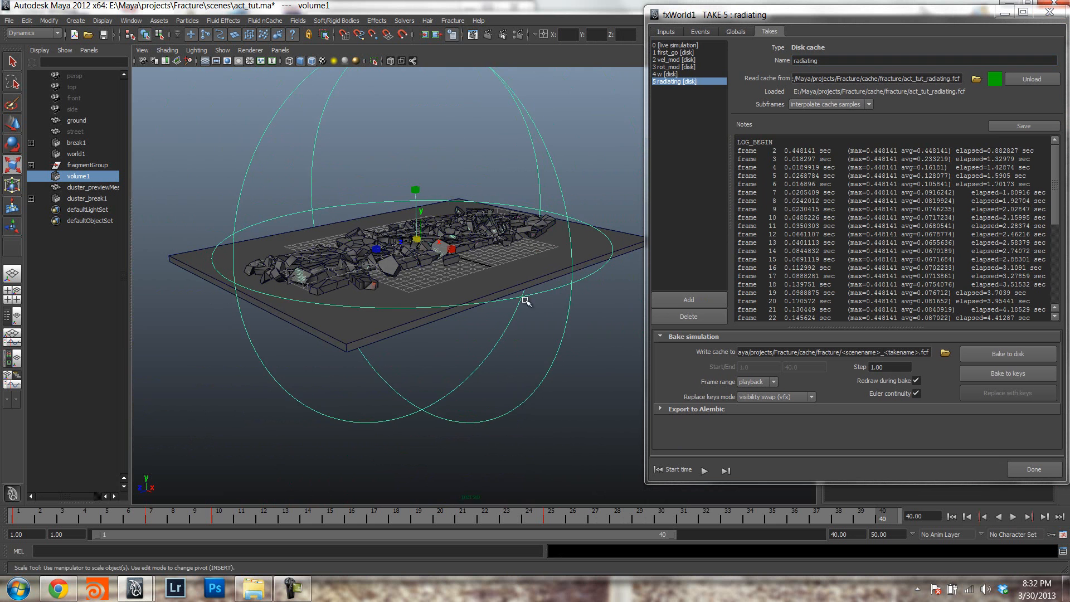